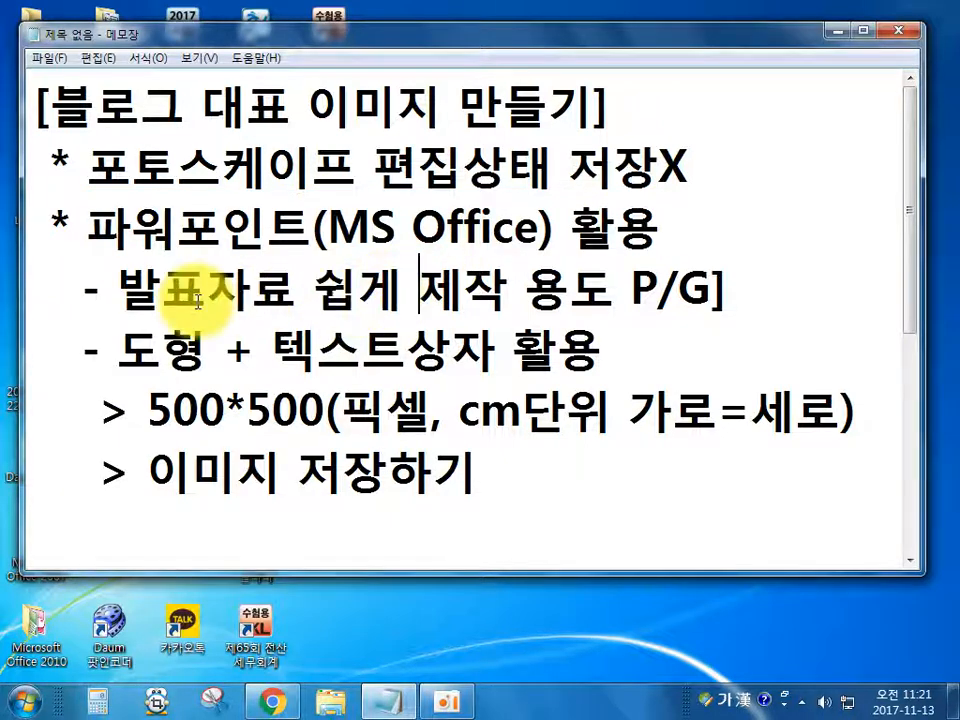
mouse_move(313, 230)
left_mouse_down()
mouse_move(538, 230)
mouse_move(330, 228)
left_mouse_up()
left_click(538, 230)
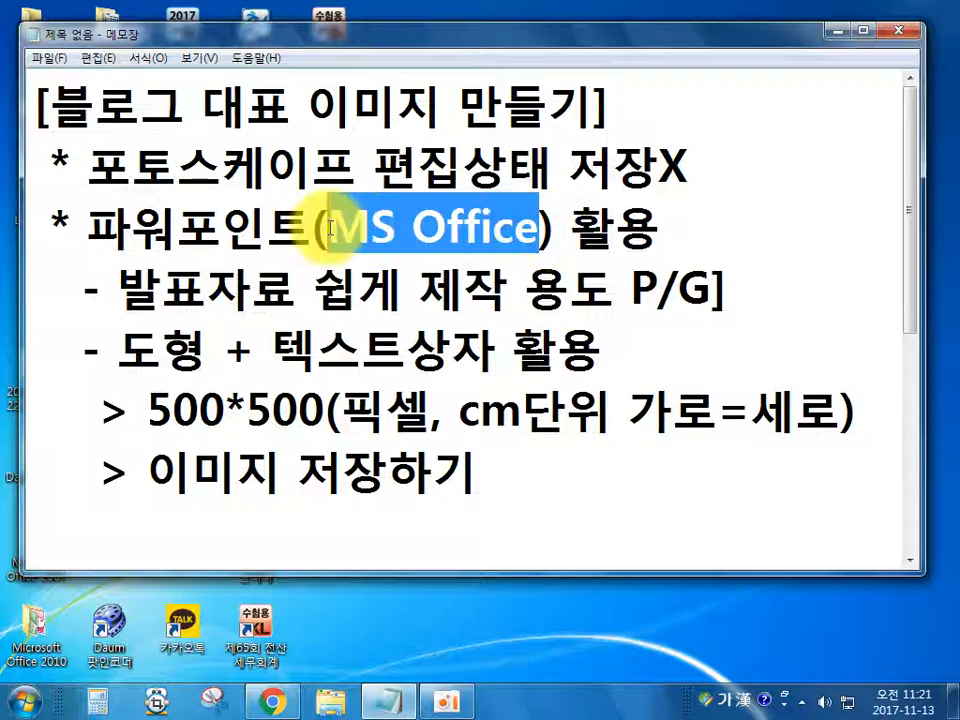
left_click_drag(88, 228, 268, 228)
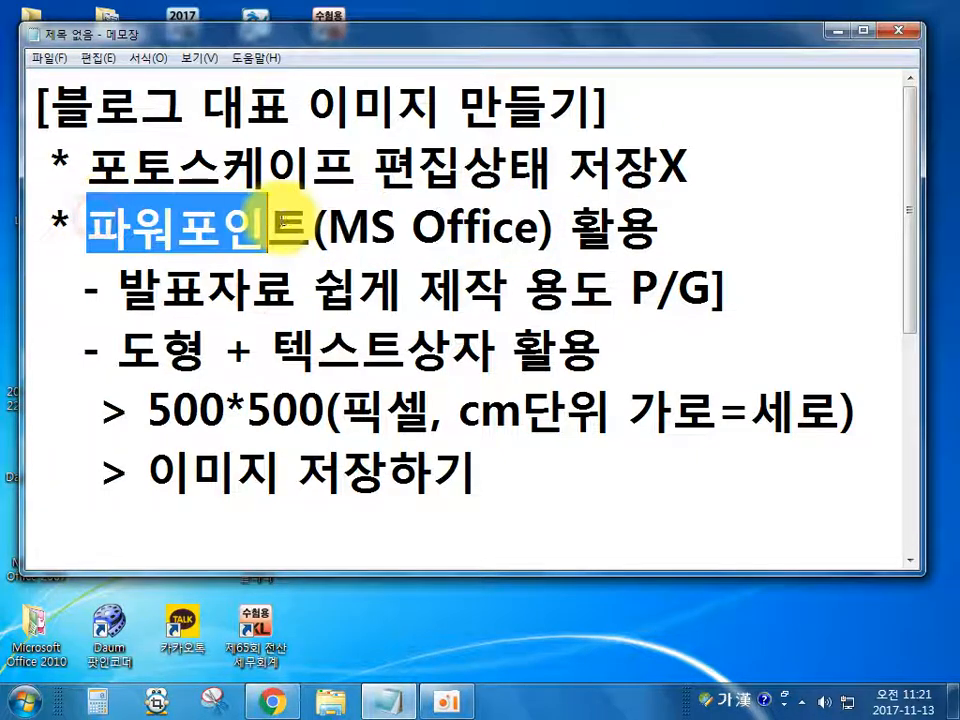
Minimize the Notepad window and move the Microsoft Office 2010 folder to an empty area of the desktop.
left_click(833, 33)
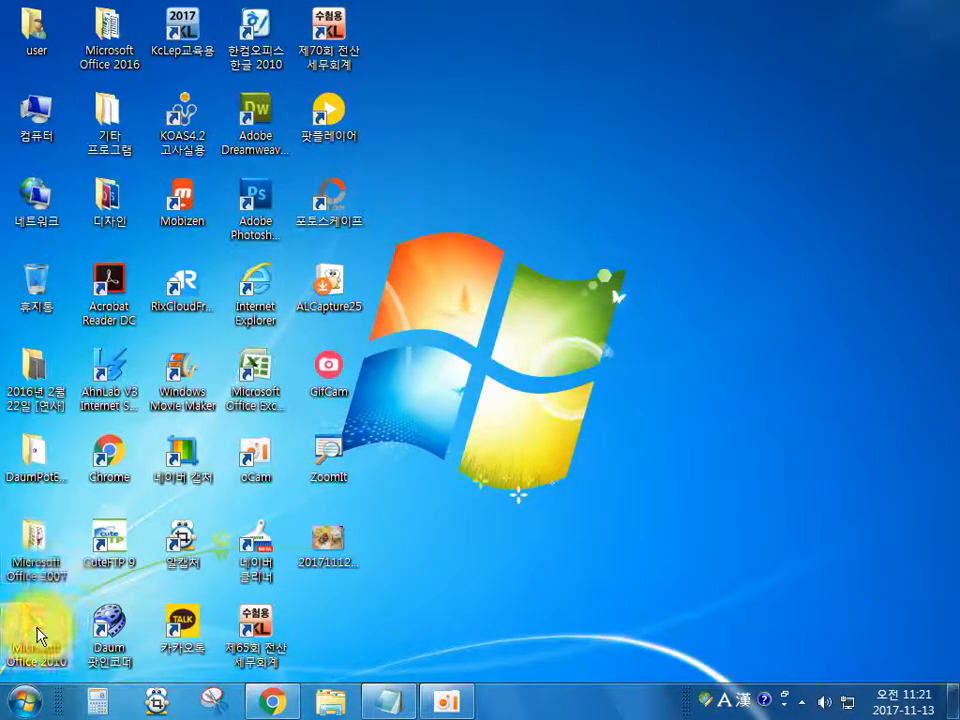
left_click_drag(37, 636, 481, 155)
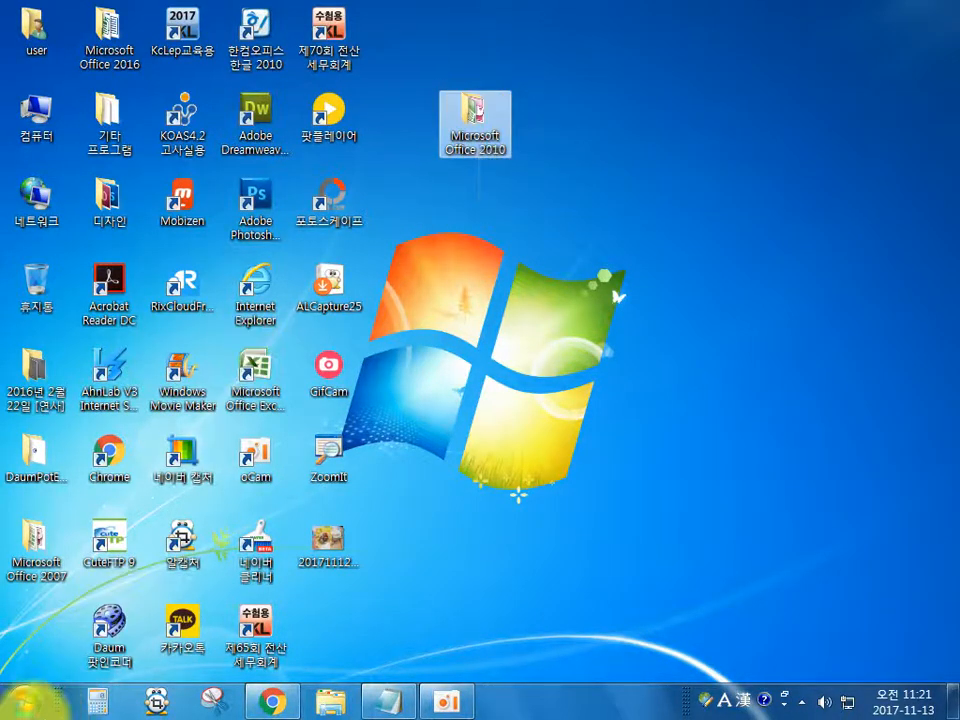
Launch Microsoft PowerPoint 2010 from the Microsoft Office folder in the installed programs list.
left_click(24, 698)
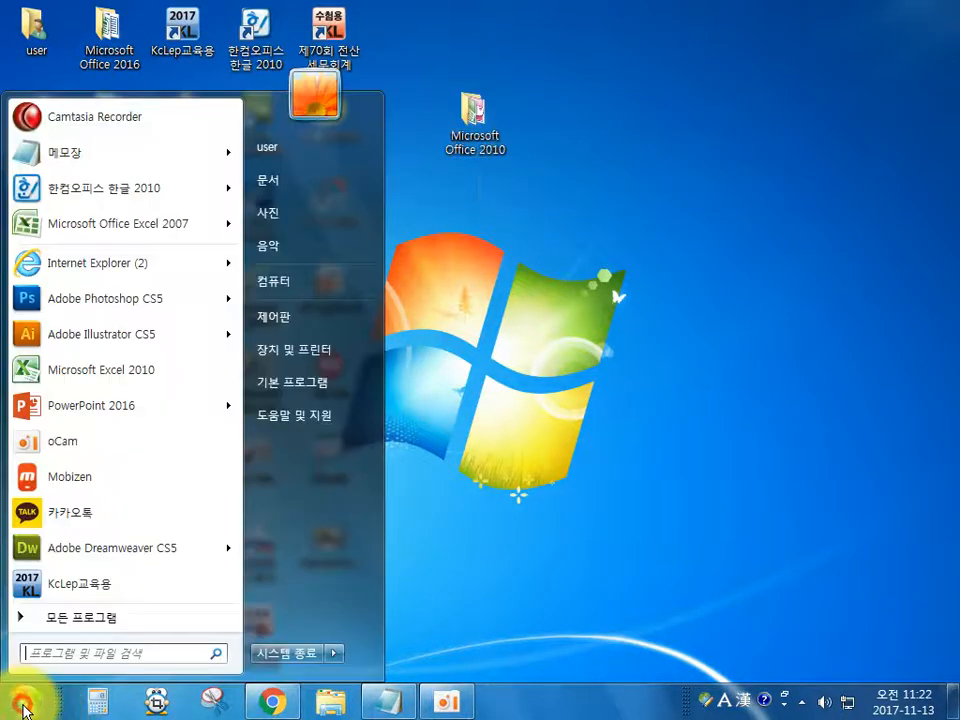
left_click(108, 635)
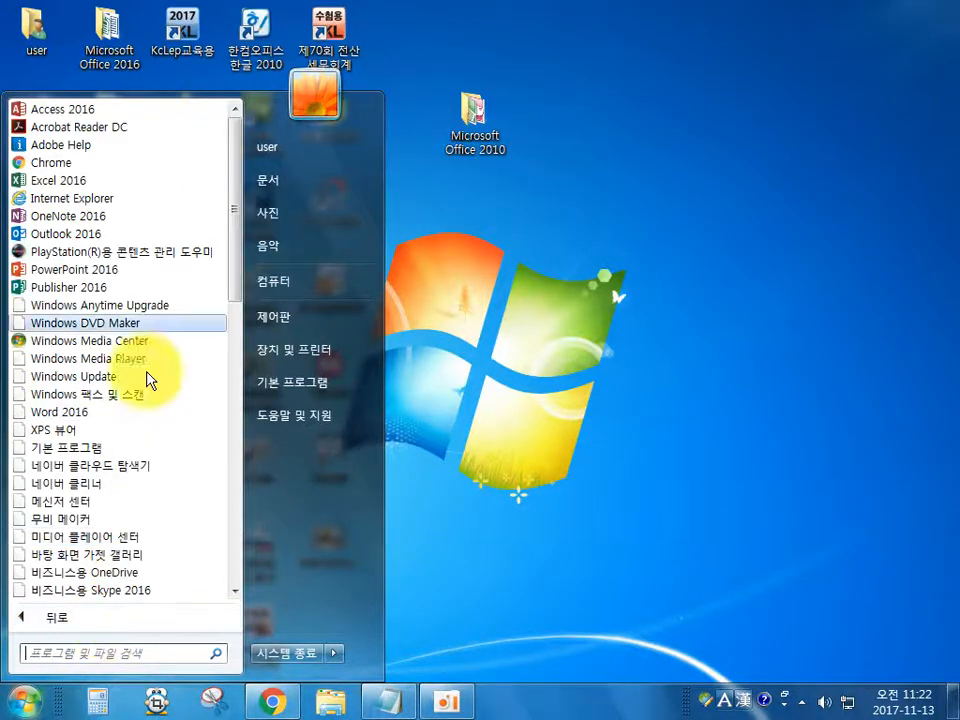
left_click_drag(236, 272, 233, 528)
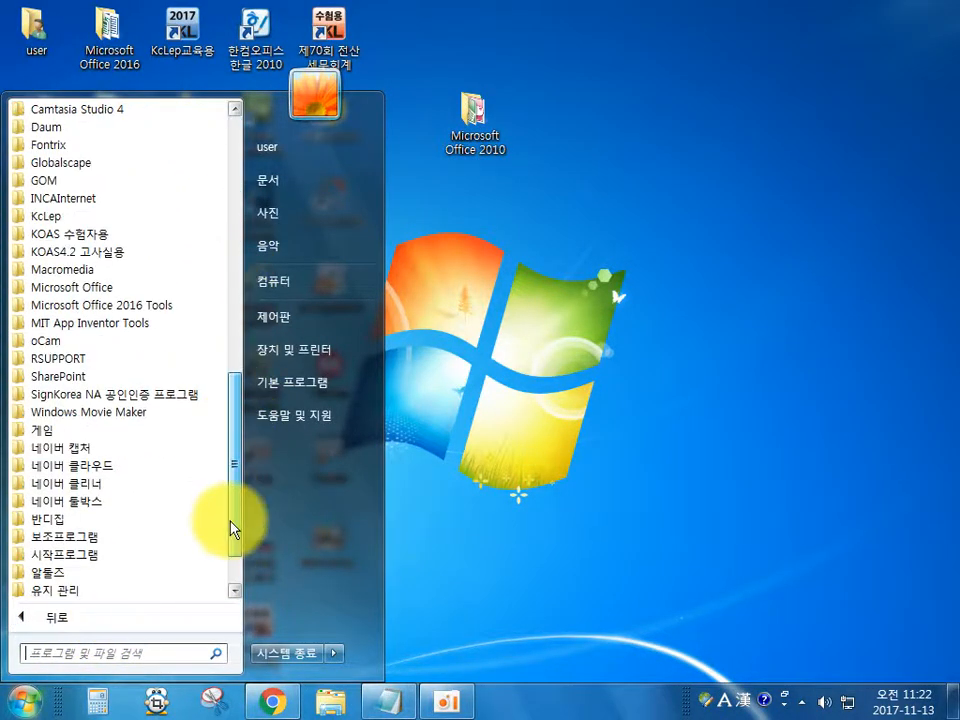
left_click(32, 286)
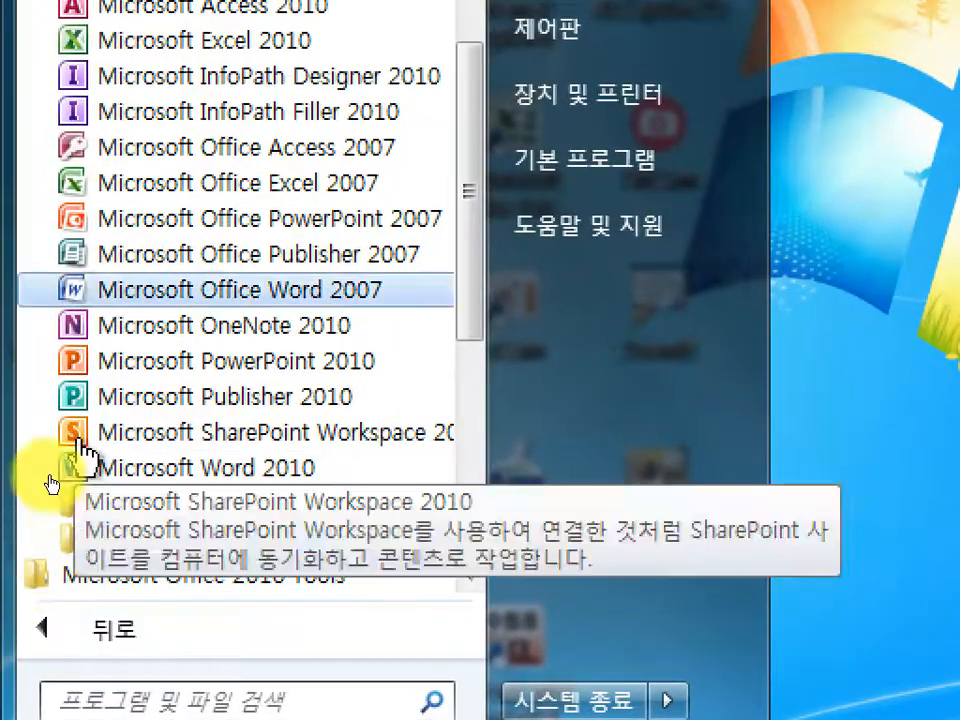
scroll(118, 204, "up", 3)
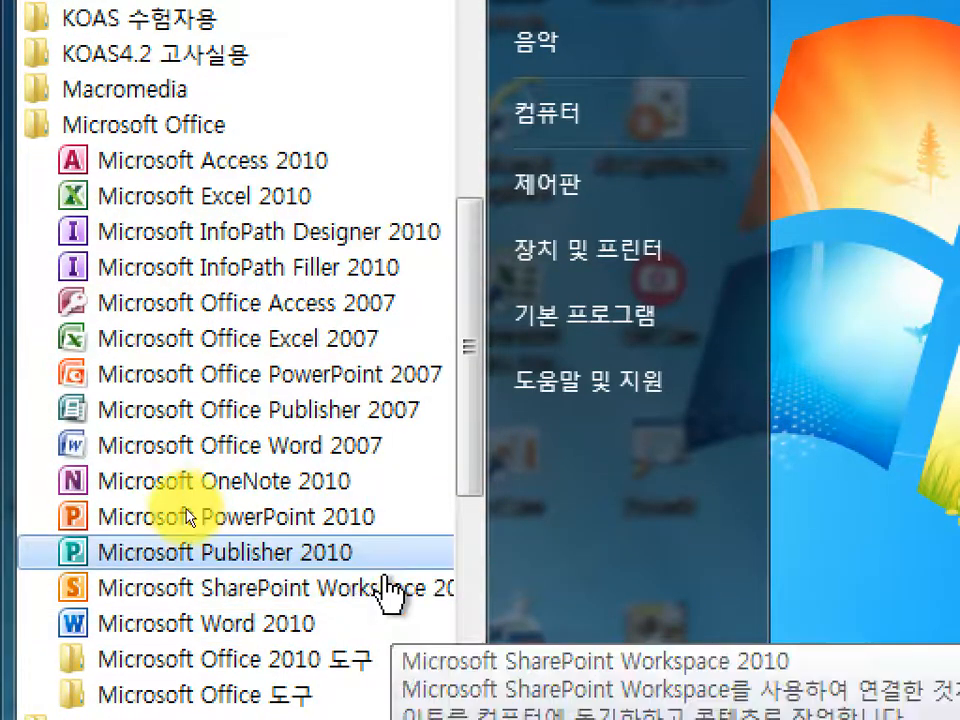
left_click(353, 520)
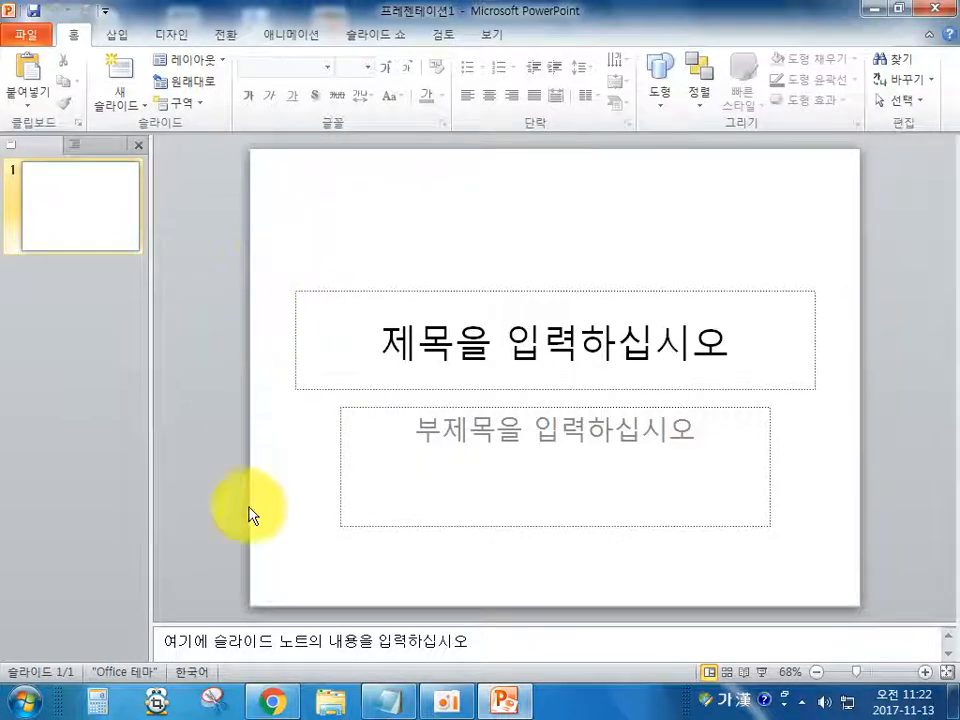
Shrink the slide notes pane and narrow the thumbnail pane to give the slide more room.
left_click_drag(214, 626, 217, 655)
left_click_drag(151, 584, 127, 583)
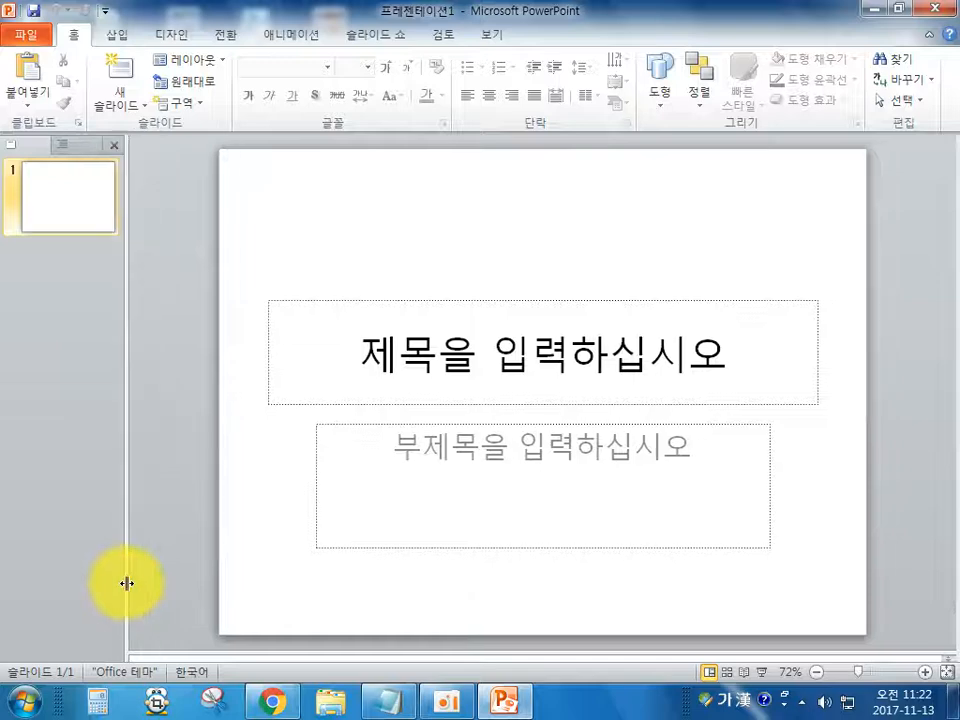
Delete both the title and subtitle placeholders so that the first slide is blank.
left_click(247, 247)
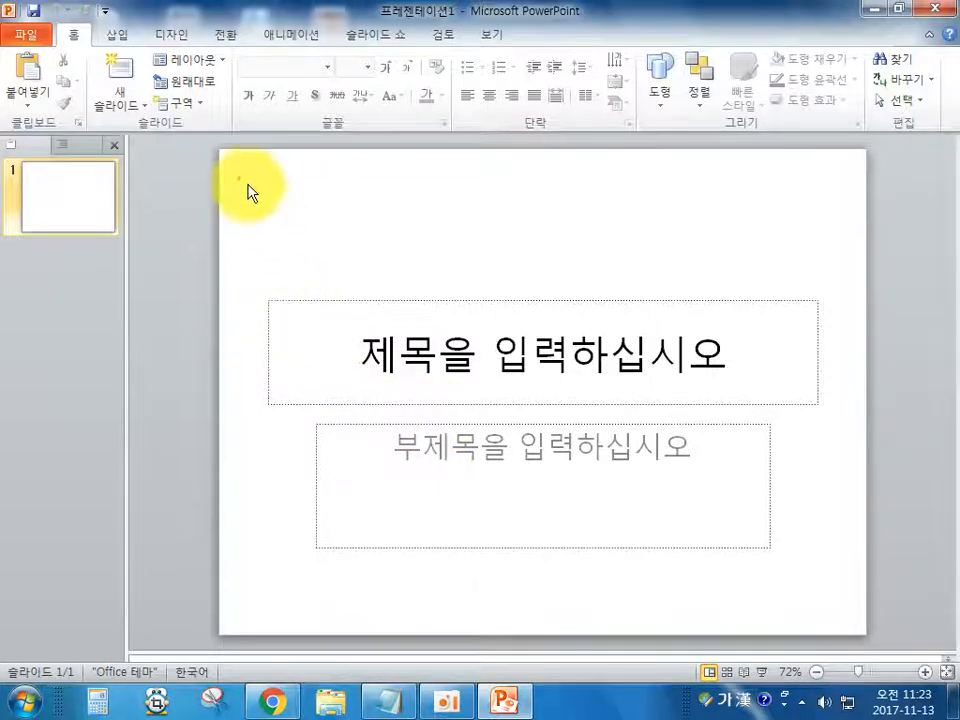
mouse_move(247, 183)
left_mouse_down()
mouse_move(285, 251)
mouse_move(483, 398)
mouse_move(744, 538)
mouse_move(867, 617)
mouse_move(366, 328)
mouse_move(243, 175)
mouse_move(437, 364)
mouse_move(900, 508)
mouse_move(847, 617)
left_mouse_up()
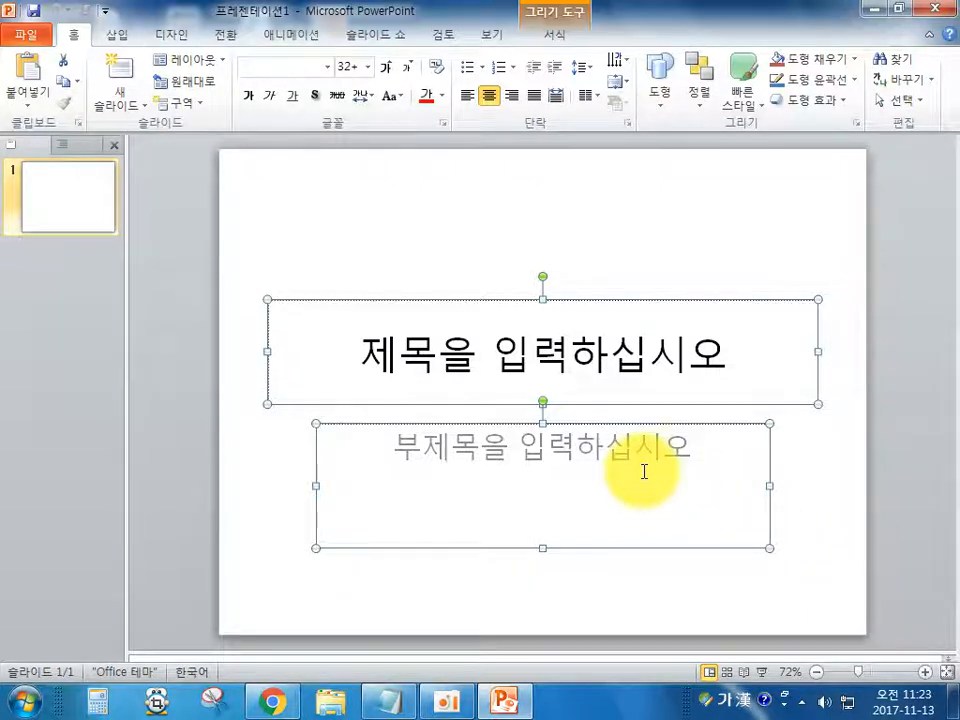
key("Delete")
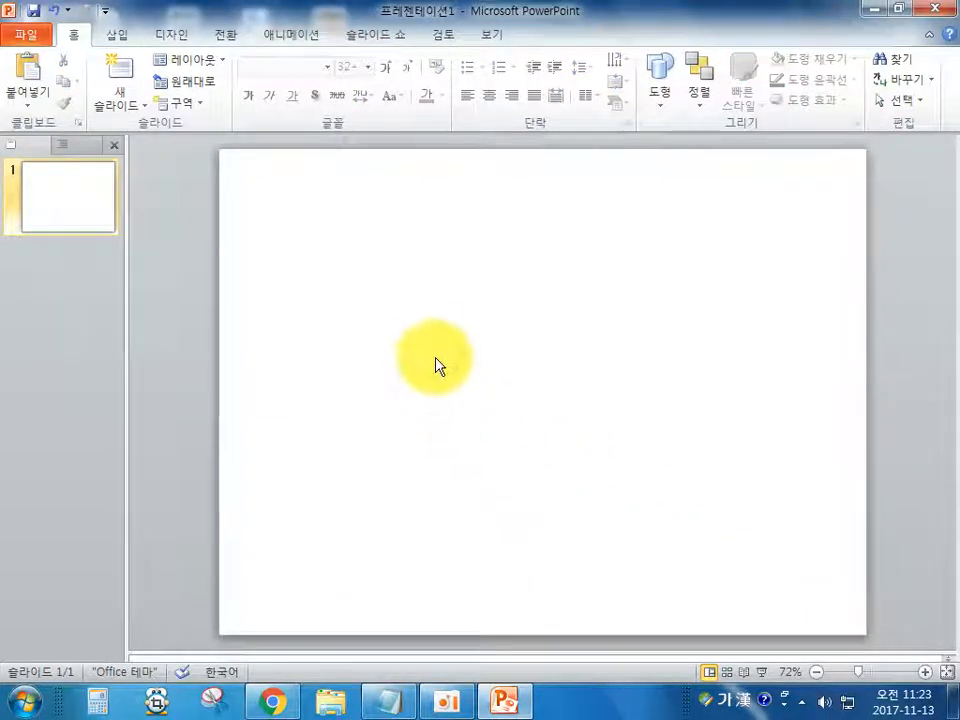
Switch to Notepad and insert "+ 그림" after "텍스트상자" in the outline line about shapes.
left_click(392, 700)
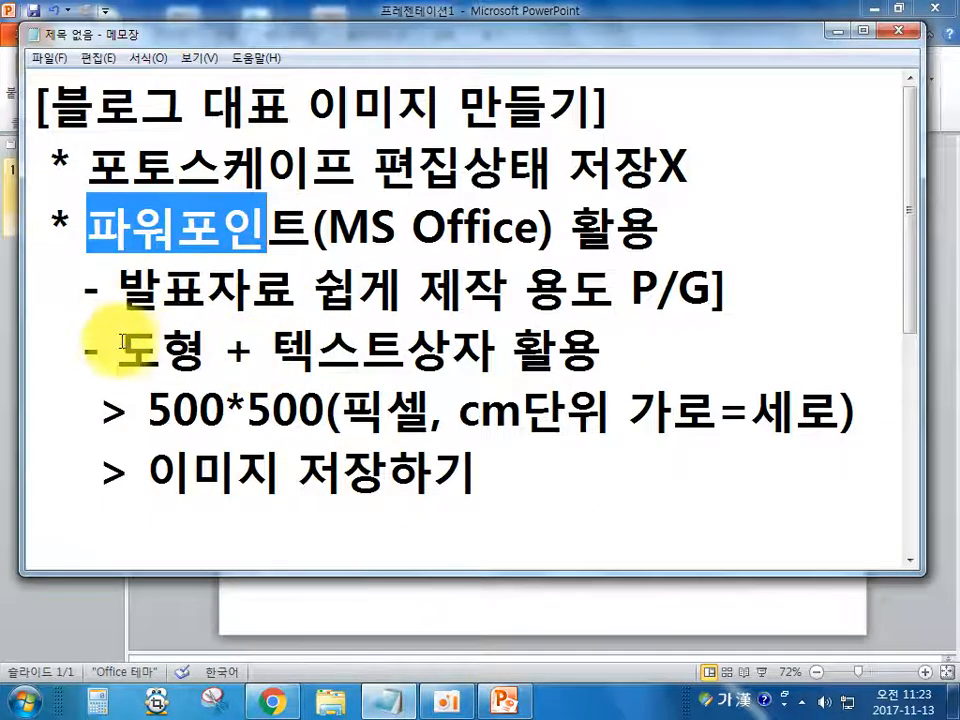
left_click_drag(118, 350, 485, 350)
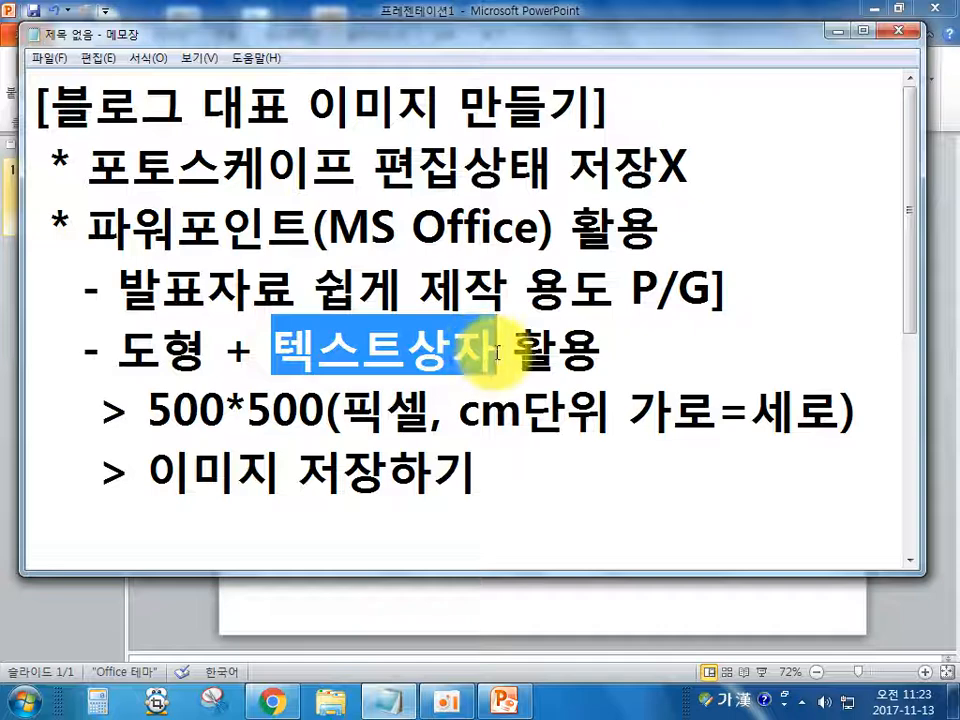
left_click(495, 350)
type("+ 그림")
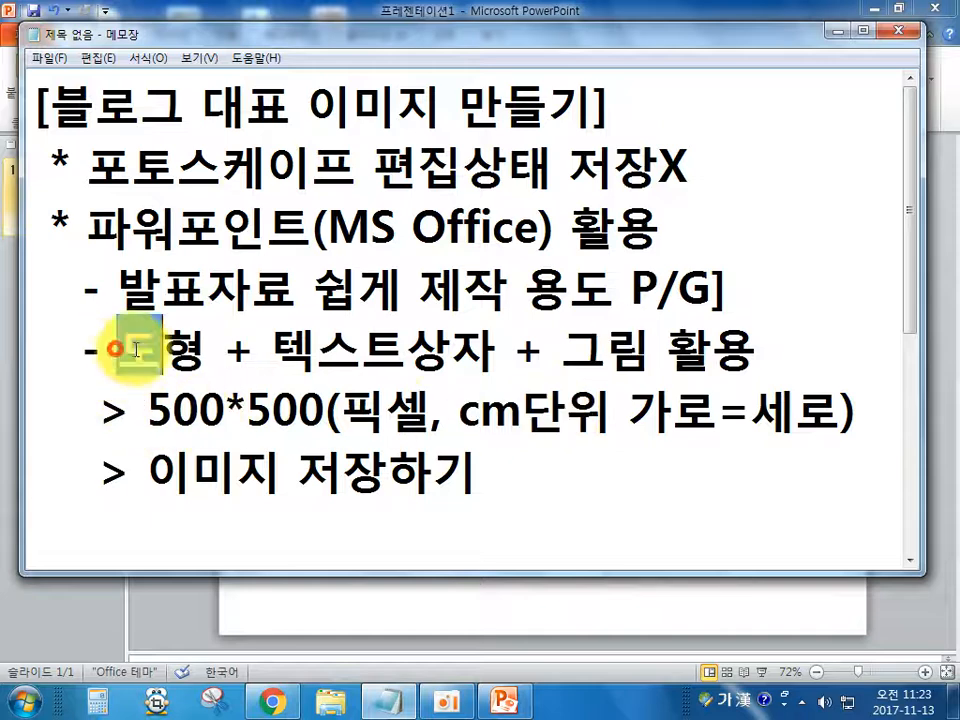
left_click_drag(118, 350, 485, 350)
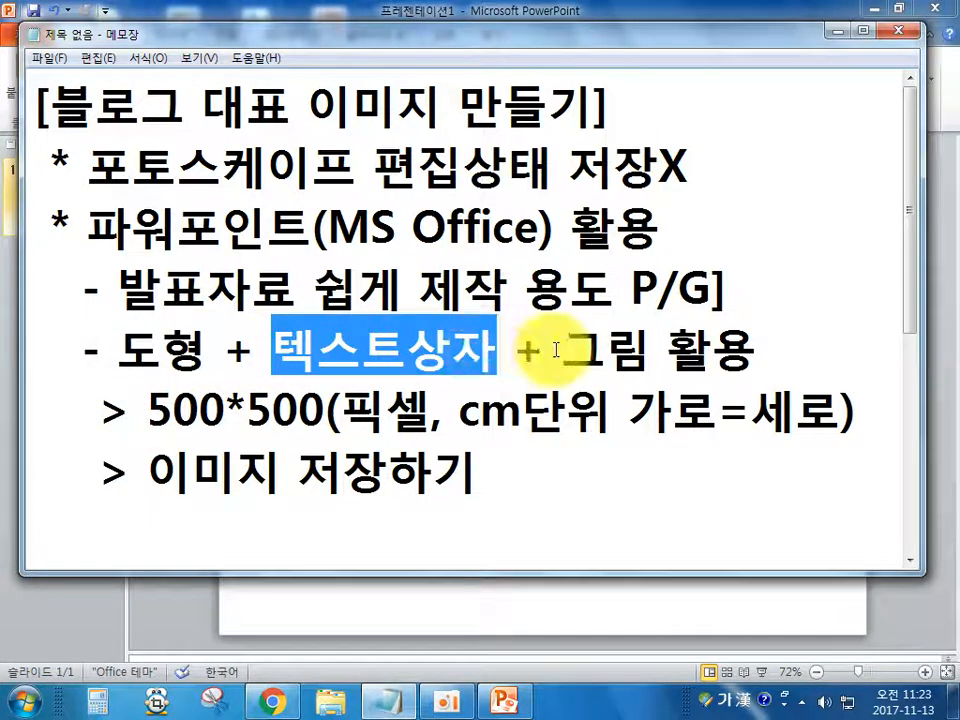
left_click_drag(561, 350, 640, 364)
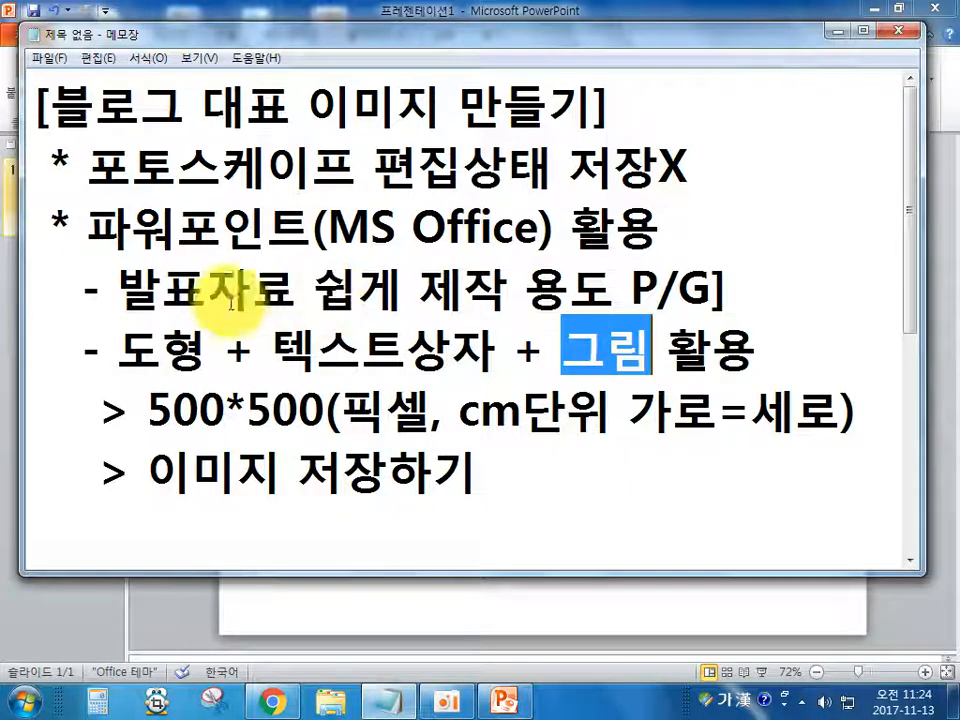
left_click(150, 405)
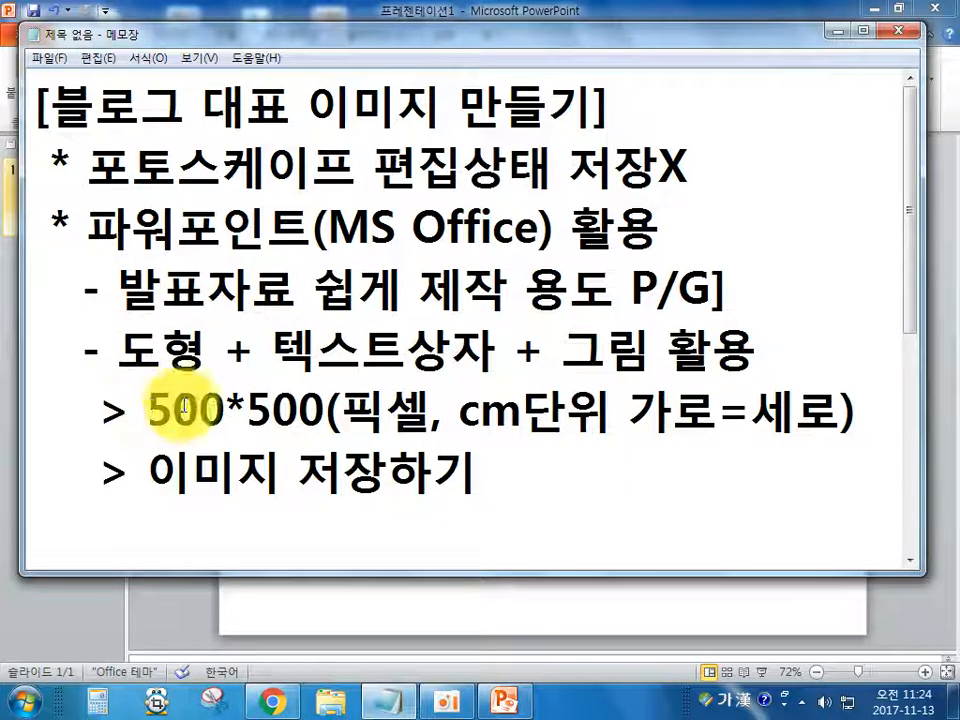
left_click_drag(624, 409, 838, 412)
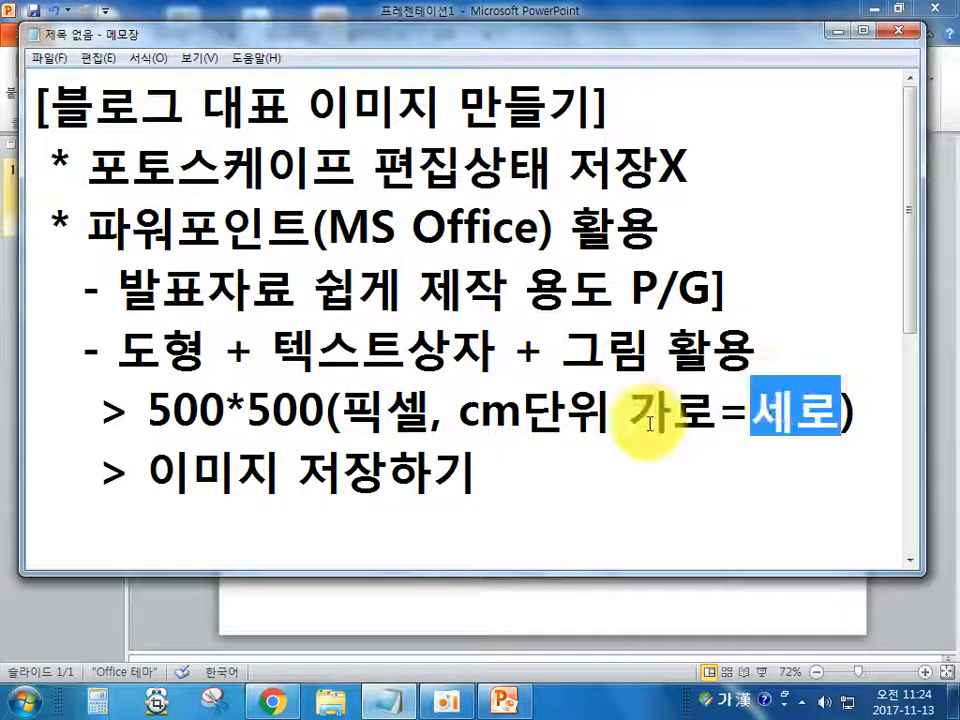
left_click_drag(148, 410, 316, 414)
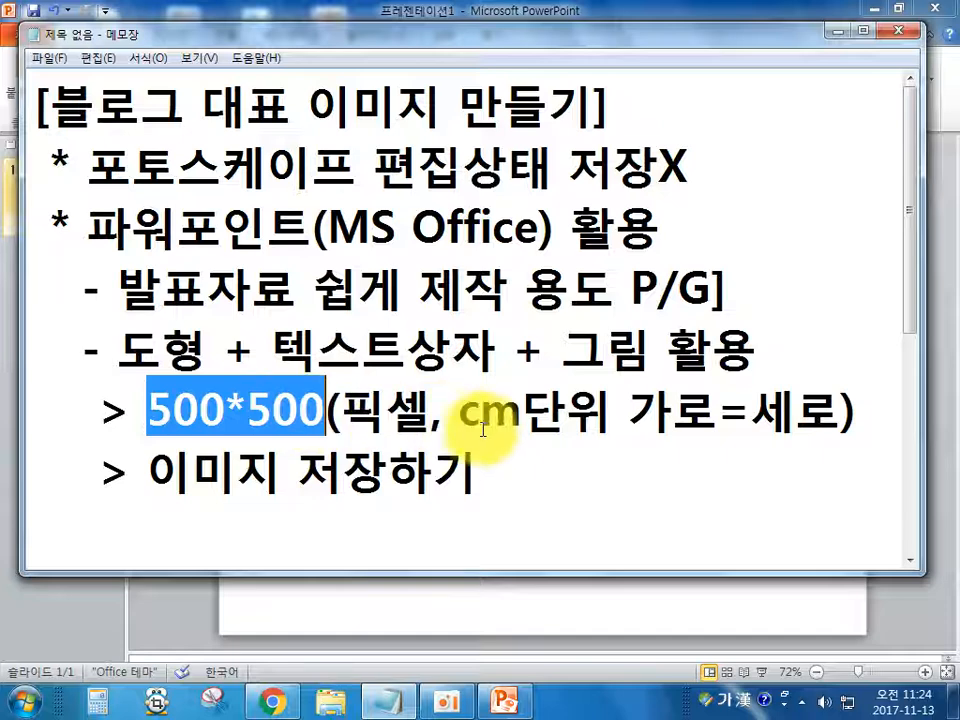
left_click_drag(458, 412, 568, 416)
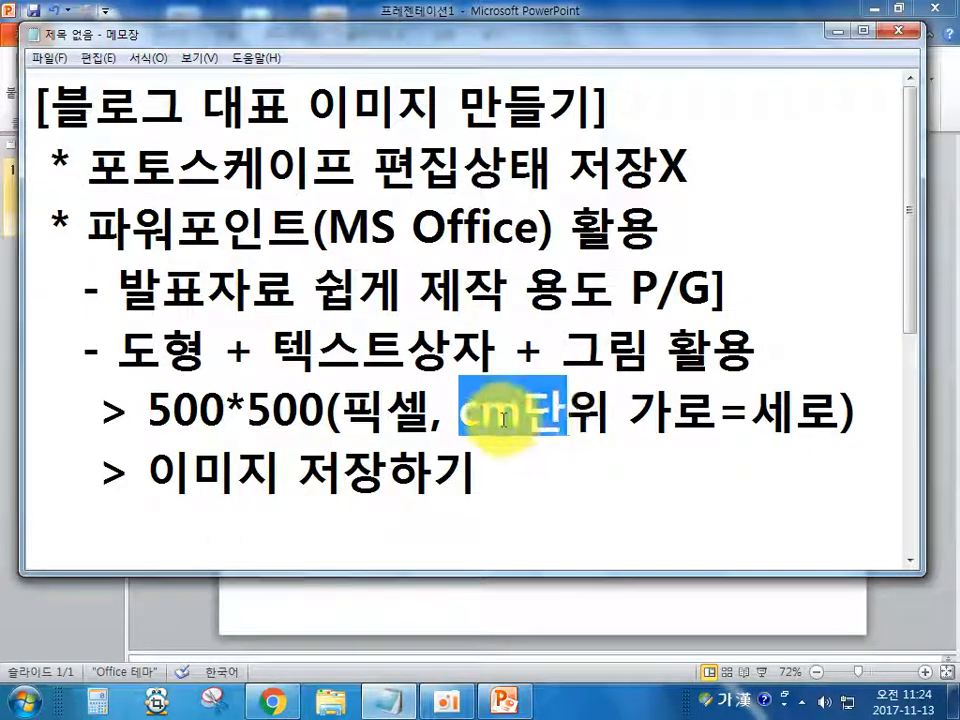
Insert 10 before "cm단위" in the 500*500 line and widen the Notepad window to fit that line.
left_click(462, 412)
type("10")
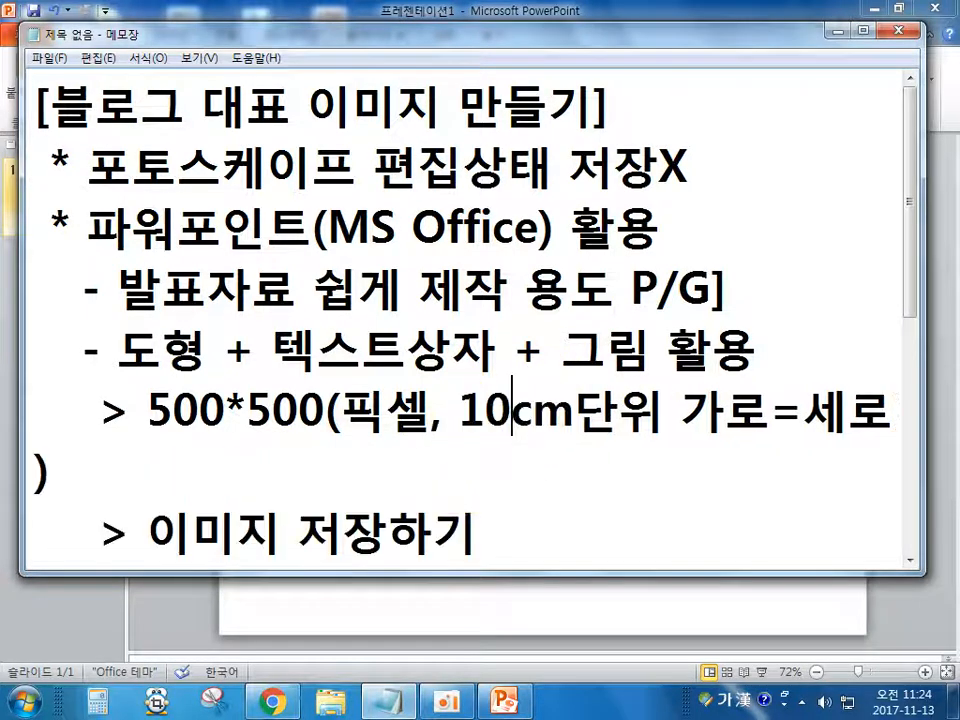
left_click_drag(925, 382, 955, 386)
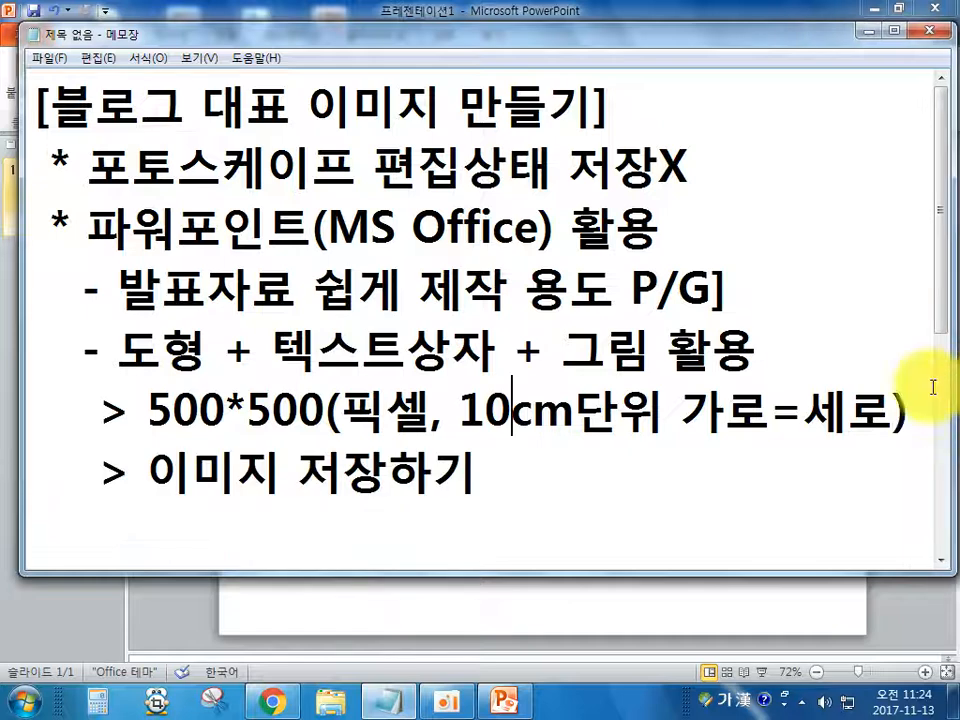
Switch back to PowerPoint and draw a rectangle about 9 cm wide and 9.8 cm high near the middle of the blank slide.
left_click_drag(117, 350, 220, 352)
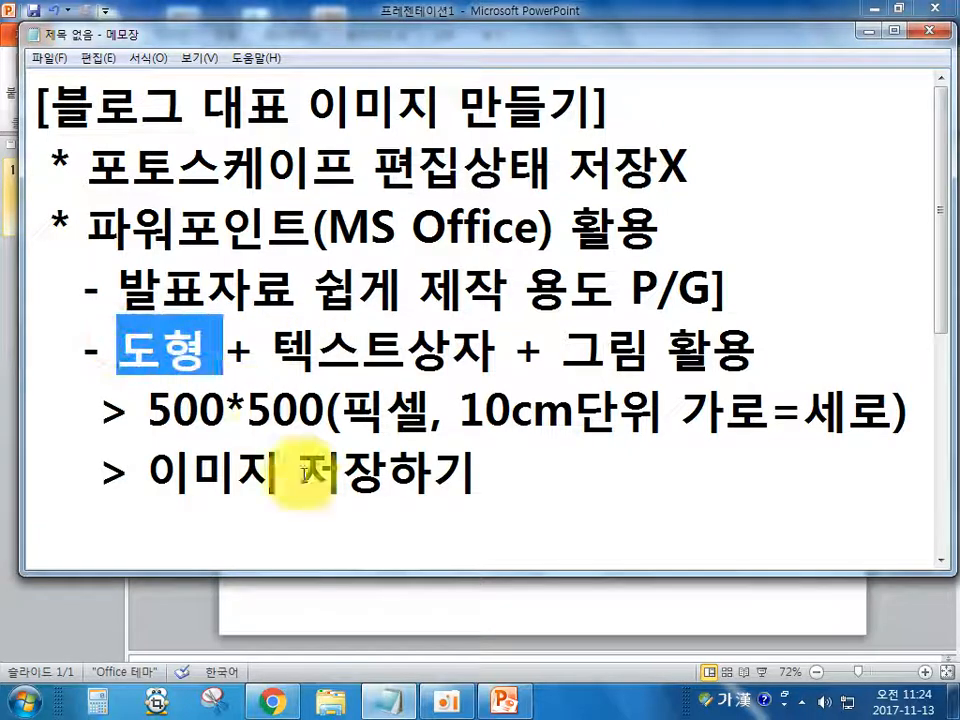
left_click(433, 590)
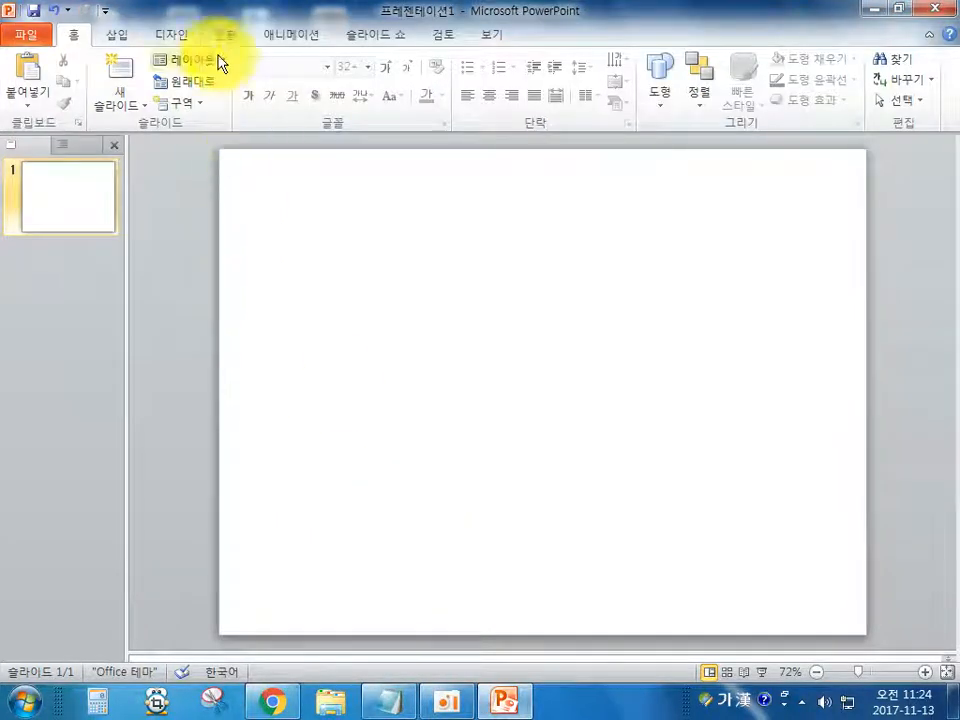
left_click(119, 35)
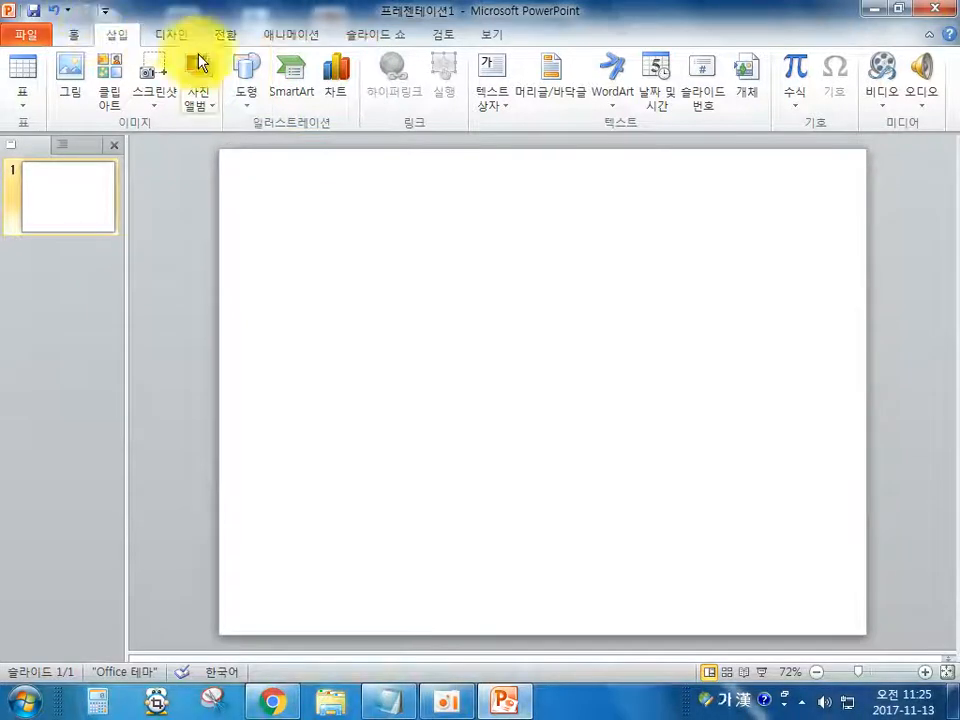
left_click(247, 80)
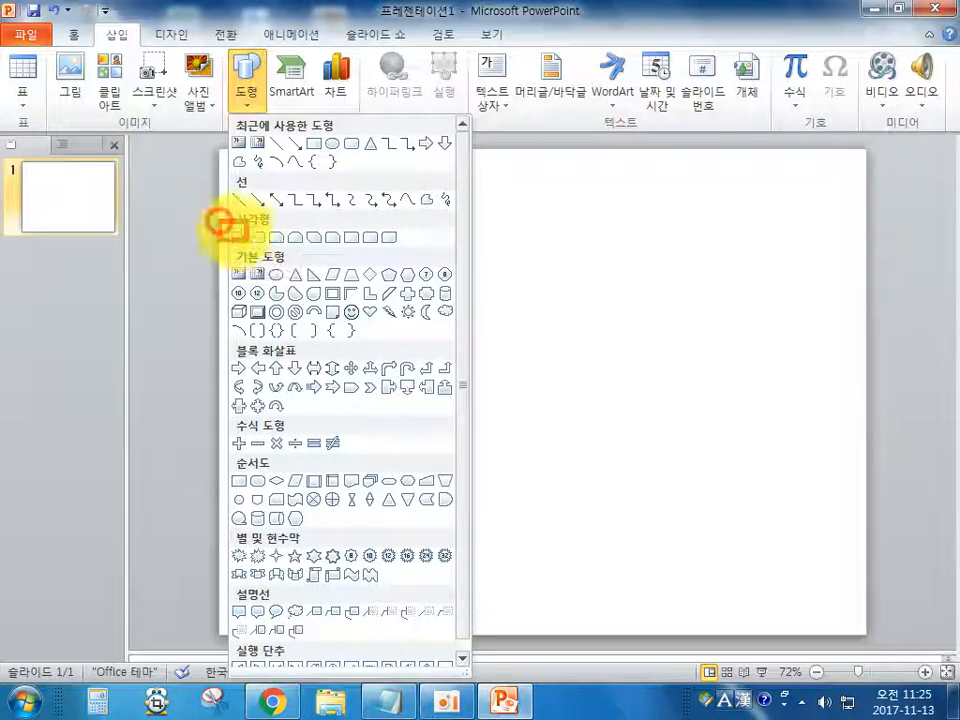
left_click(240, 237)
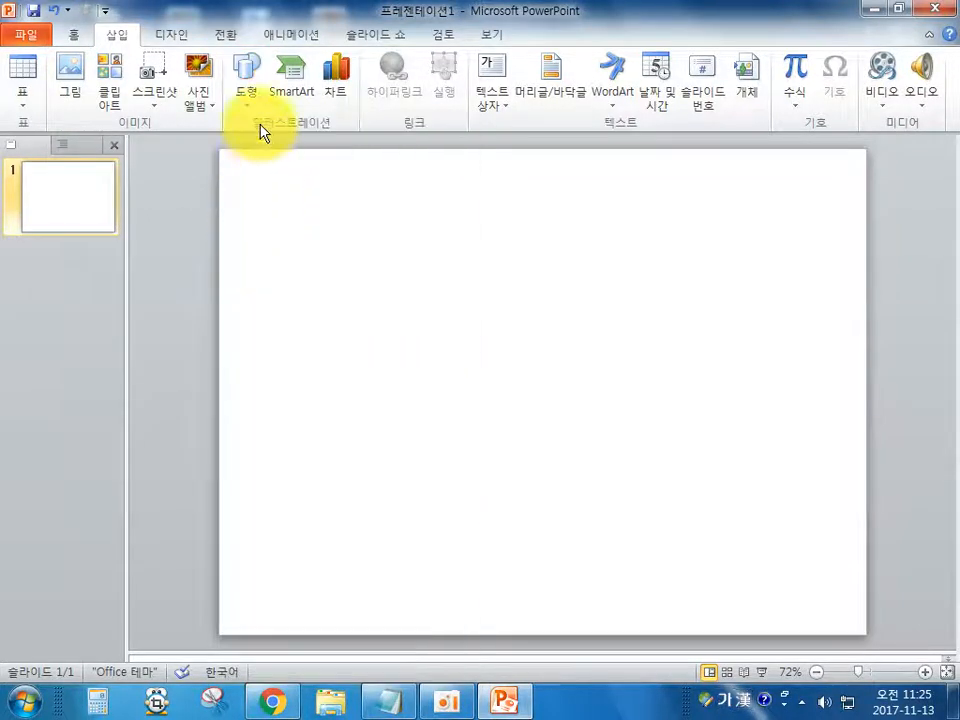
left_click(250, 86)
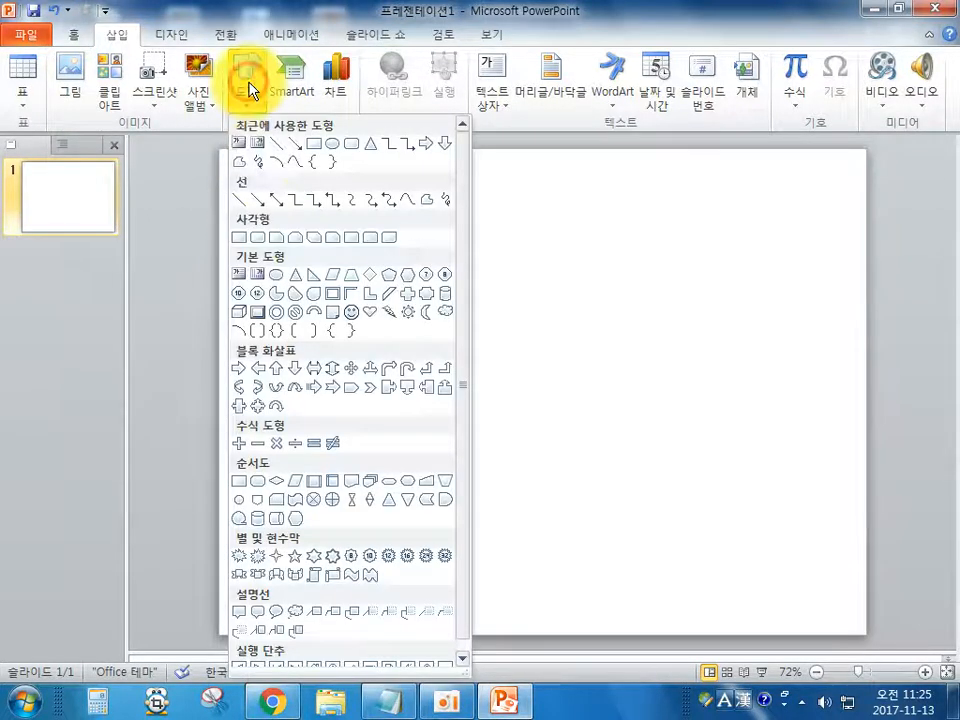
left_click(247, 239)
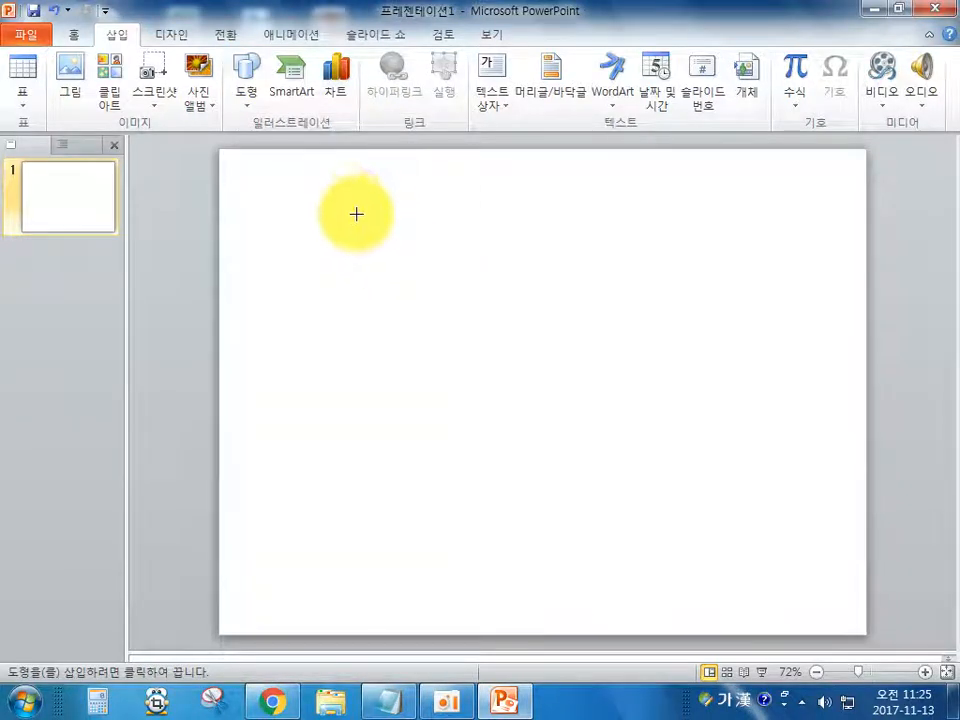
mouse_move(410, 264)
left_mouse_down()
mouse_move(531, 466)
mouse_move(640, 514)
left_mouse_up()
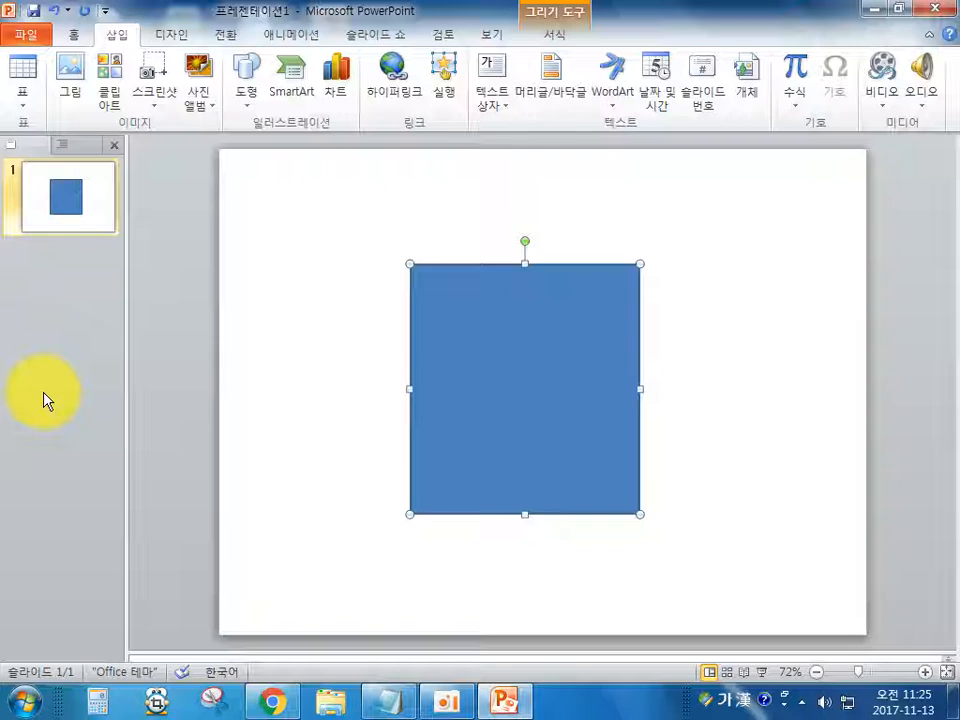
Show the shape formatting options for the blue rectangle.
double_click(468, 375)
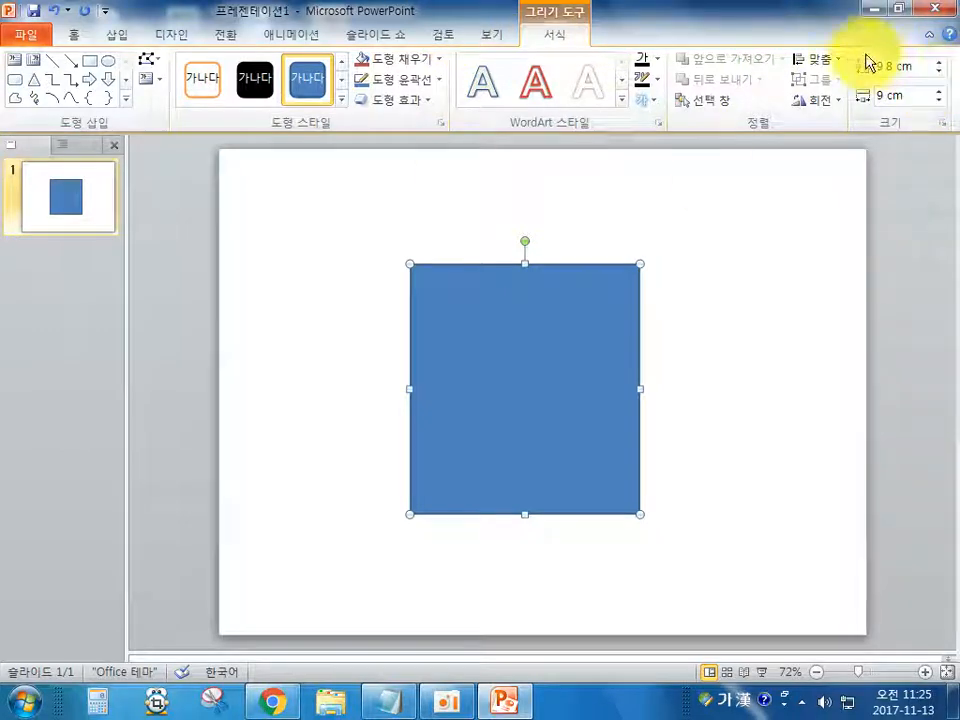
mouse_move(836, 42)
left_mouse_down()
mouse_move(866, 140)
mouse_move(950, 145)
left_mouse_up()
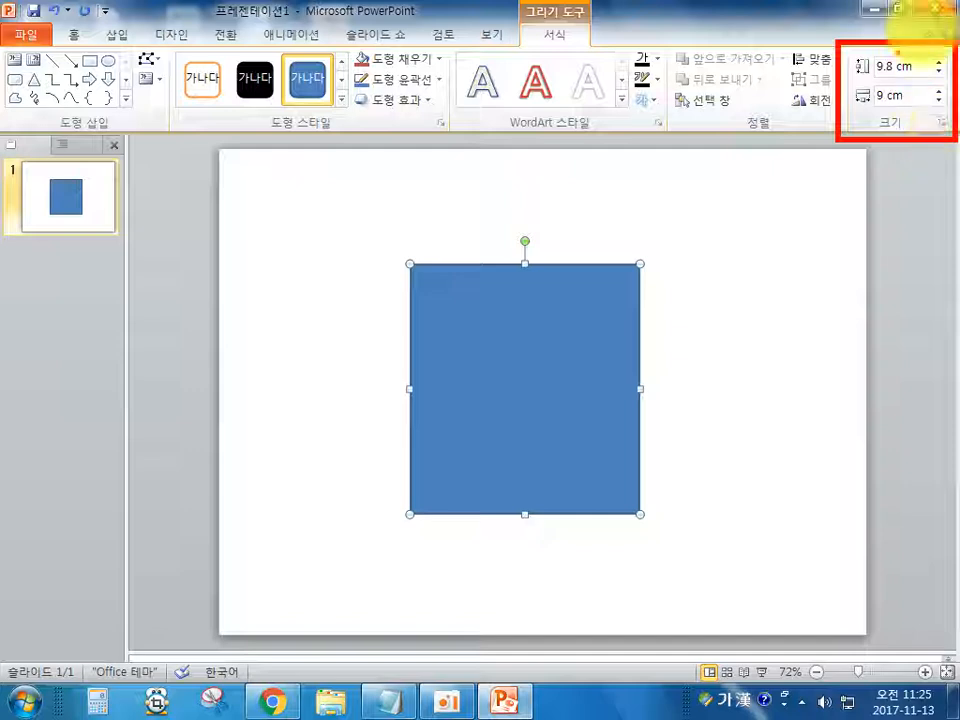
mouse_move(860, 80)
left_mouse_down()
mouse_move(890, 74)
mouse_move(890, 102)
mouse_move(853, 187)
left_mouse_up()
mouse_move(832, 235)
left_mouse_down()
mouse_move(846, 240)
mouse_move(857, 204)
mouse_move(858, 245)
left_mouse_up()
mouse_move(868, 210)
left_mouse_down()
mouse_move(889, 208)
mouse_move(890, 240)
left_mouse_up()
left_click_drag(900, 205, 903, 245)
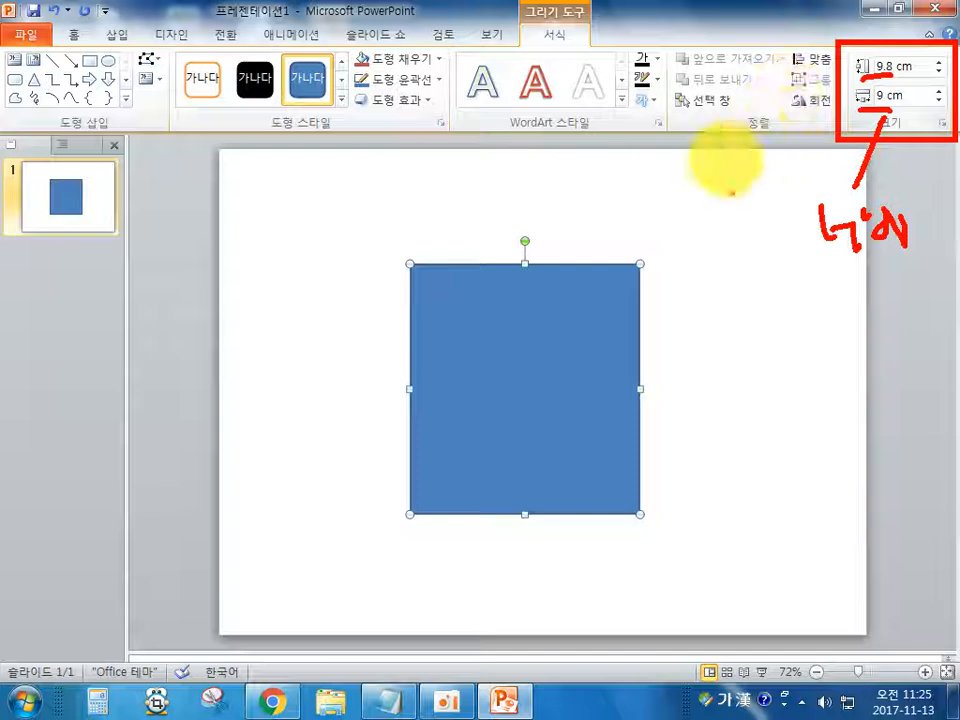
key("Escape")
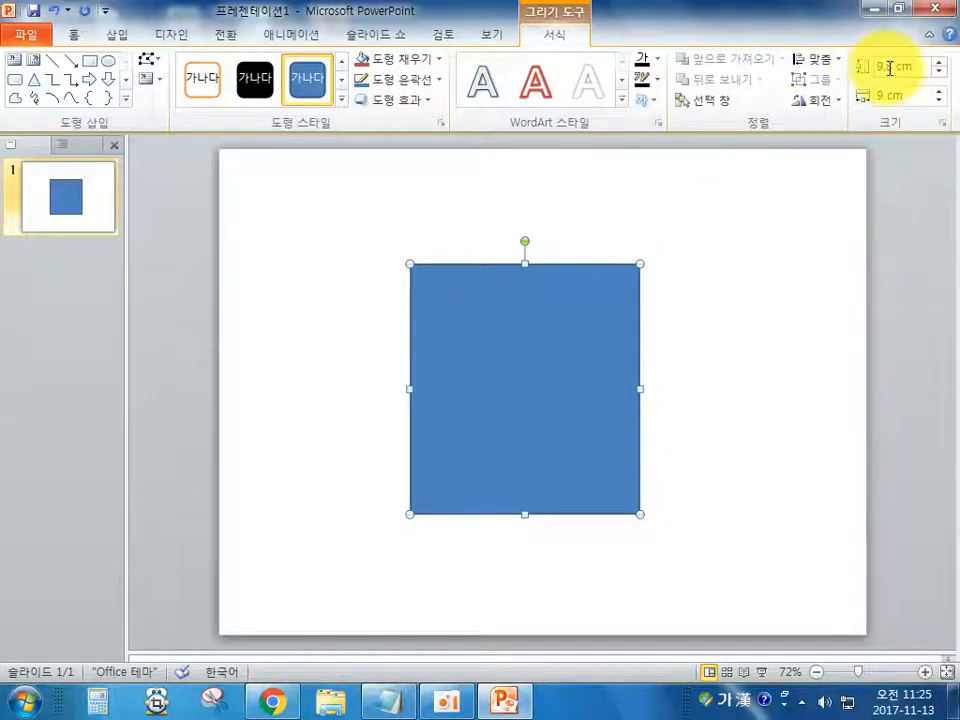
Set the rectangle's height and width to 10 cm each and keep it selected.
left_click(891, 66)
double_click(889, 66)
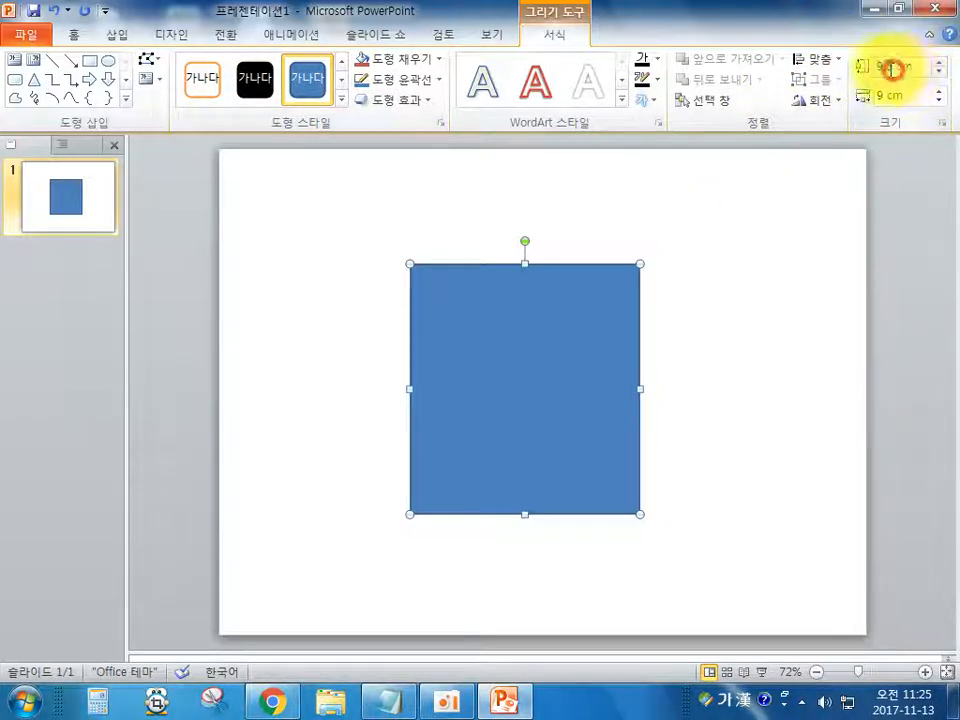
type("10")
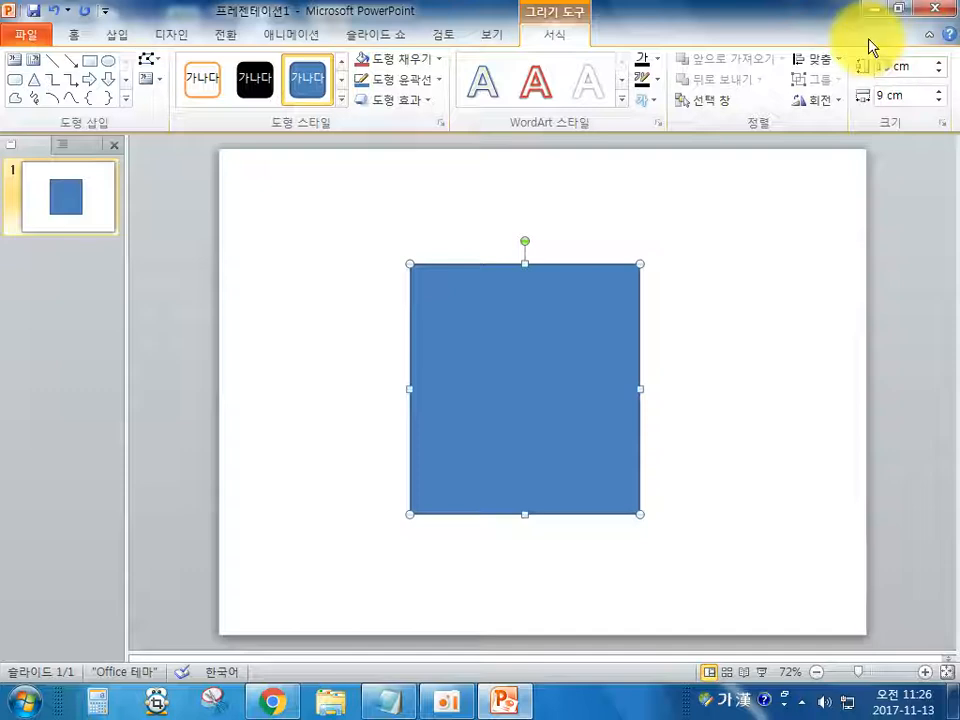
left_click(880, 95)
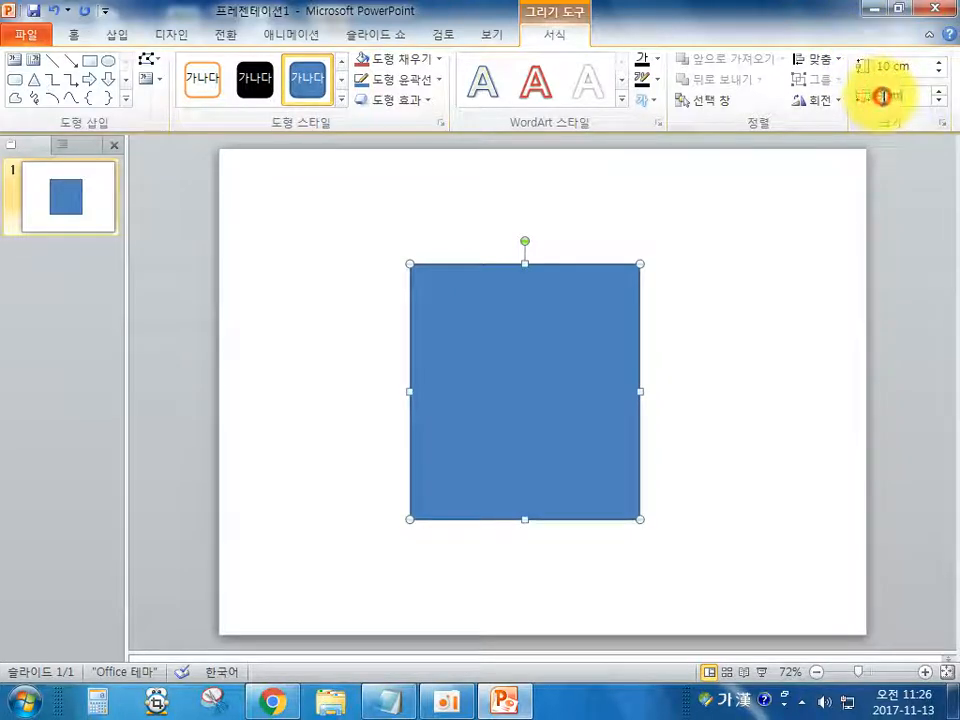
type("10cm")
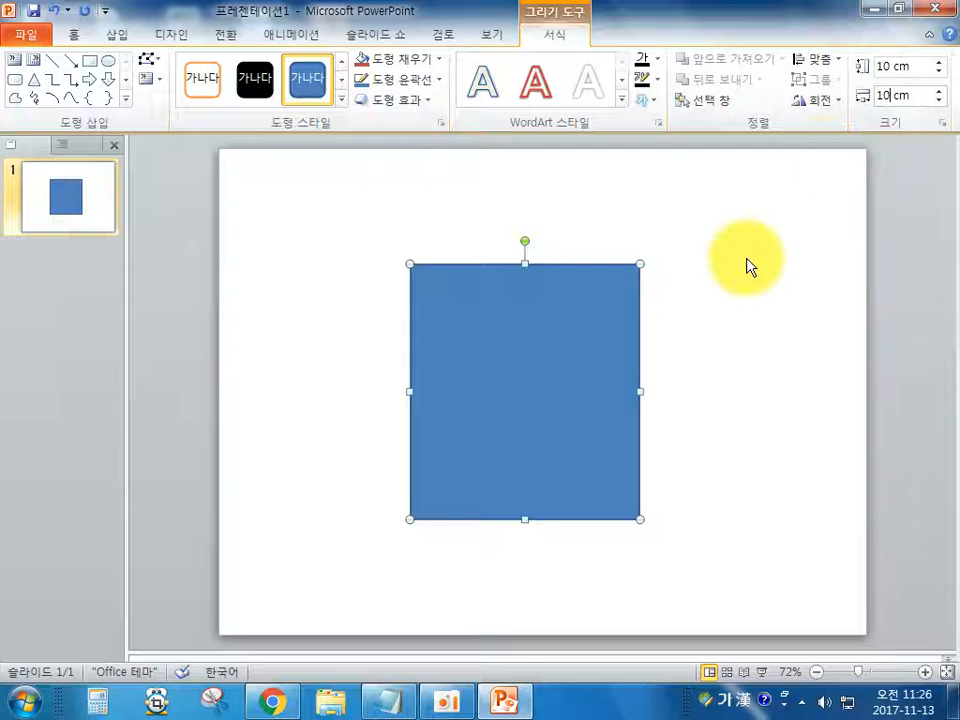
left_click(746, 259)
left_click(583, 296)
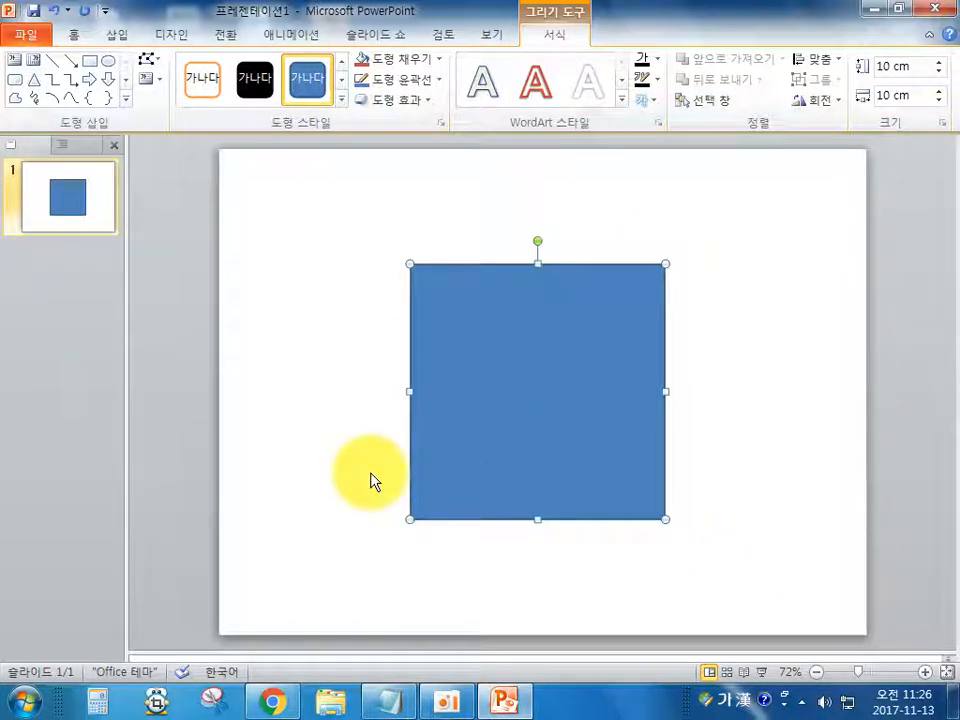
Enter the text "김장김치 쌈싸먹기" inside the blue square.
left_click(522, 352)
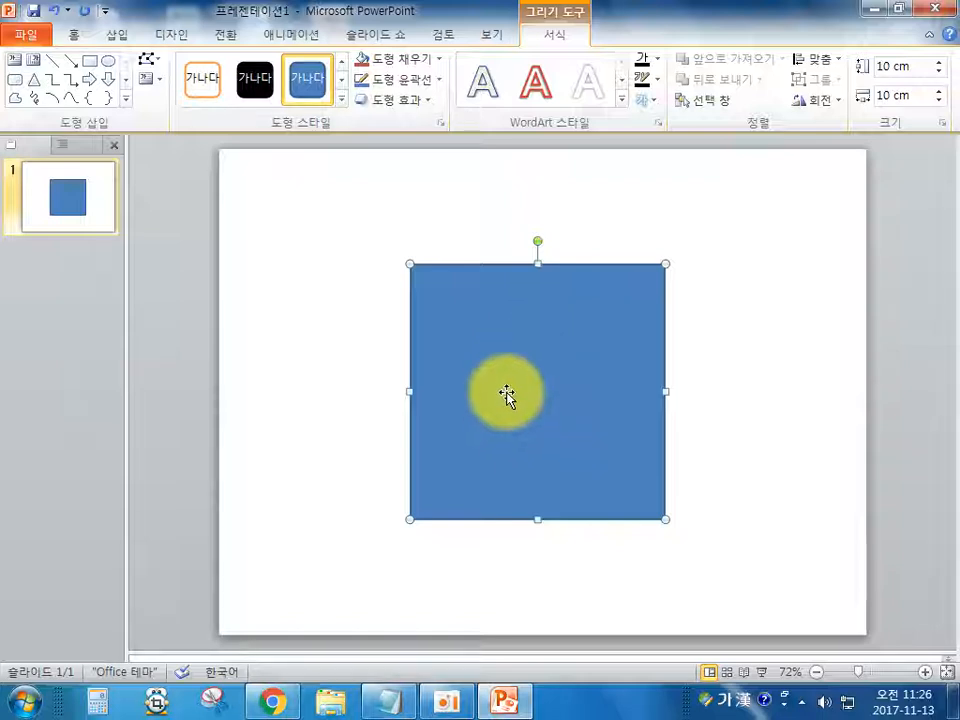
type("길")
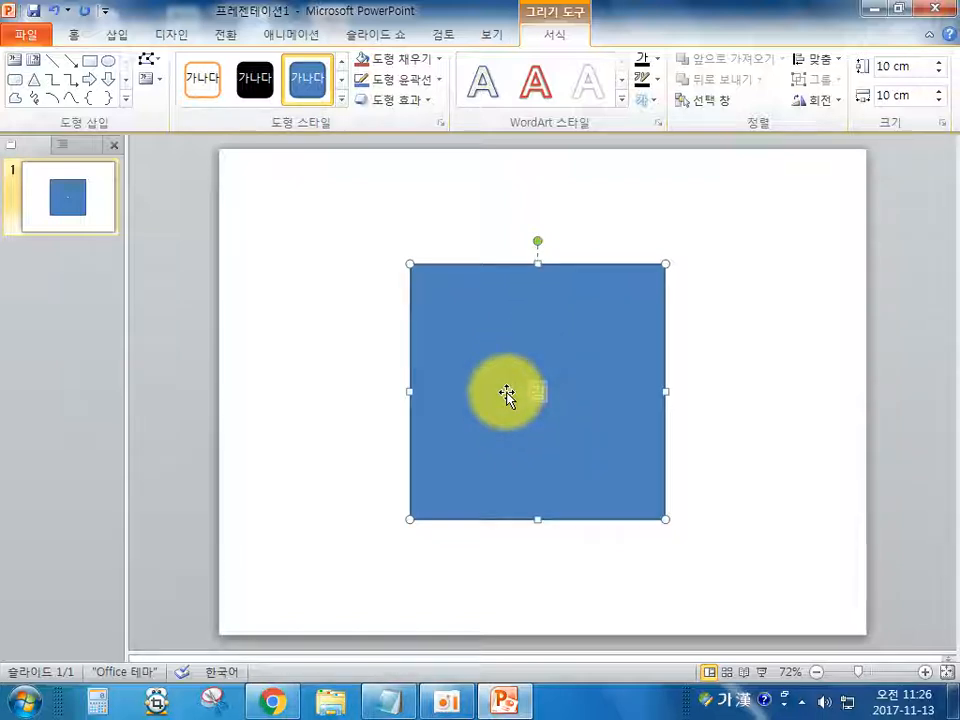
type("장김치")
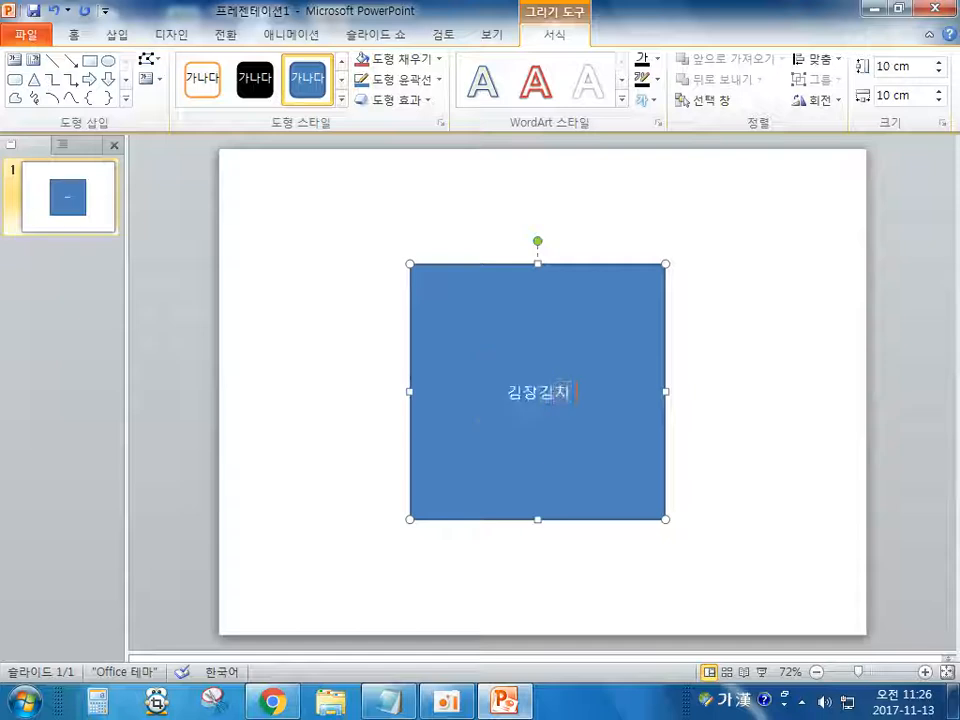
key("Escape")
key("BackSpace")
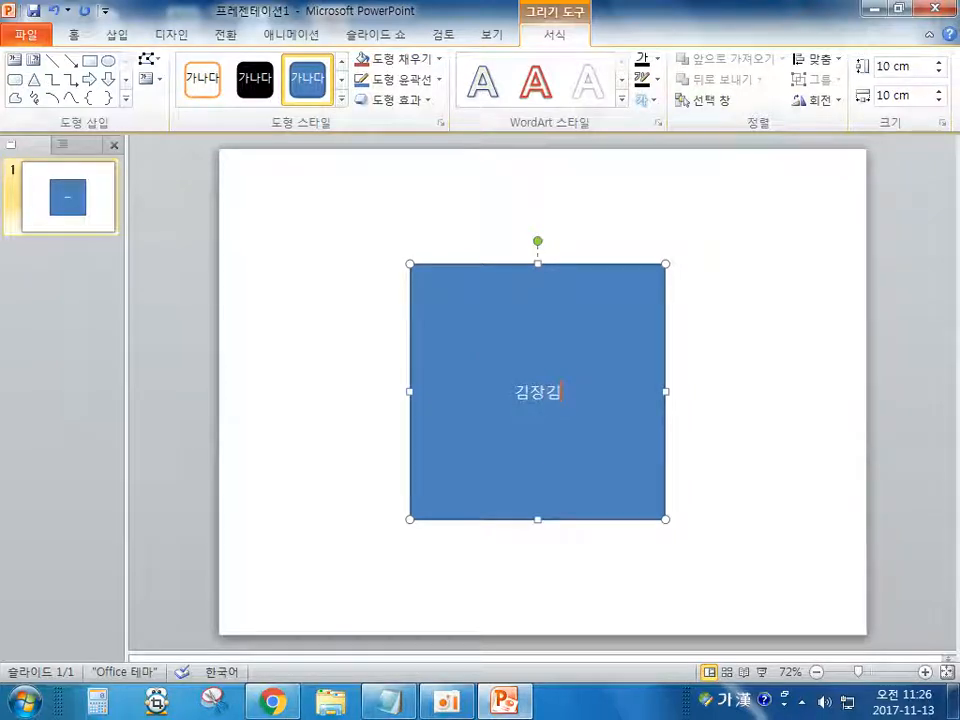
key("BackSpace")
key("BackSpace")
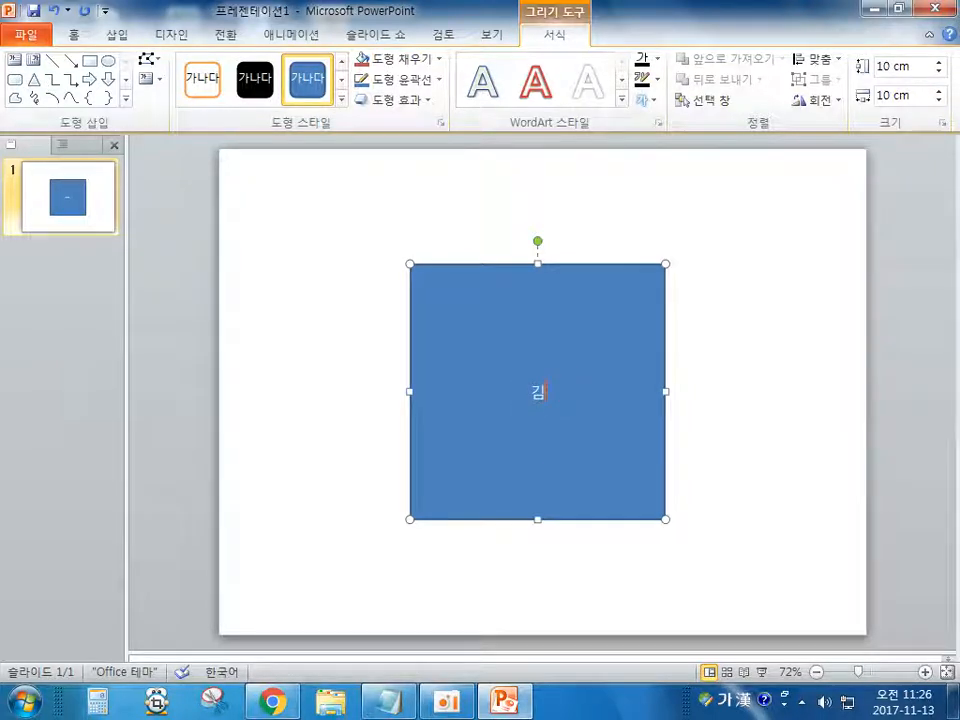
type("정")
key("BackSpace")
type("장김치")
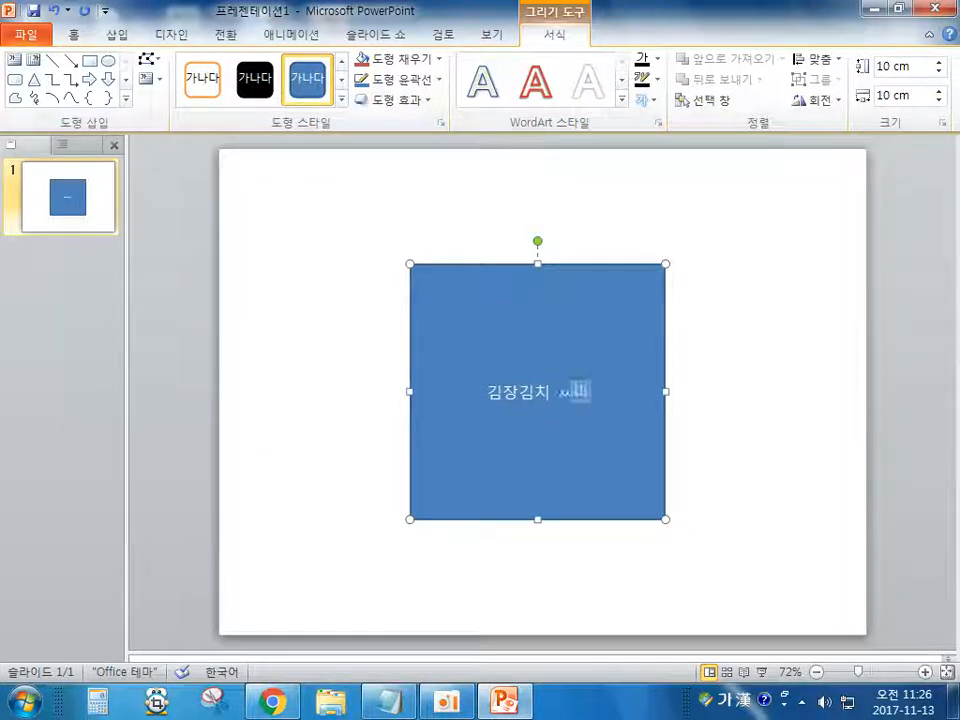
type(" 쓰ㅁ")
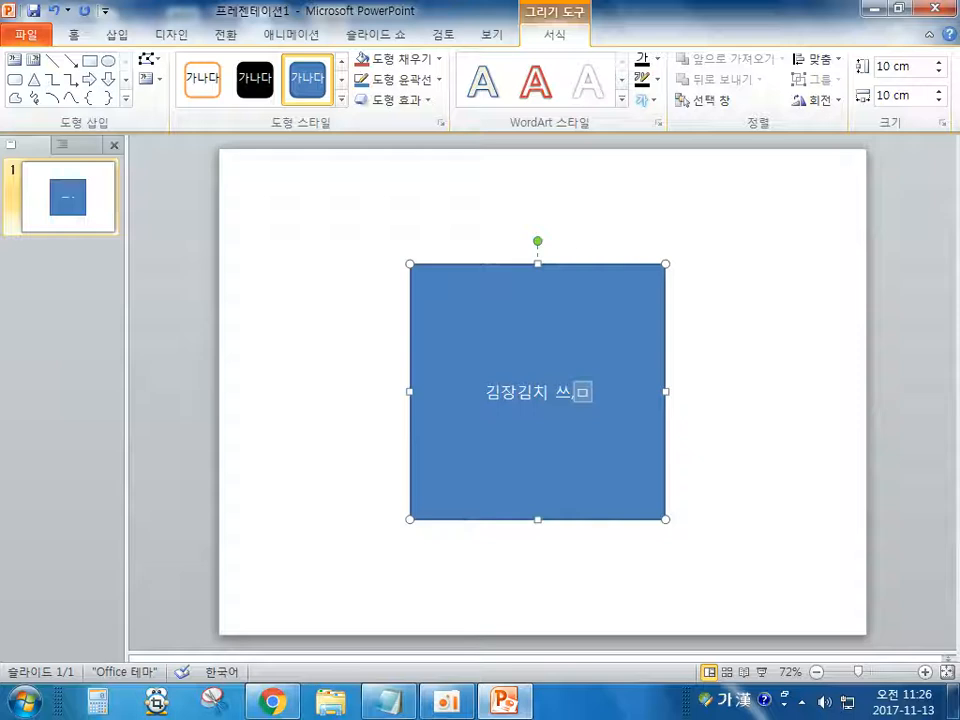
key("BackSpace")
key("BackSpace")
key("BackSpace")
type("쓰")
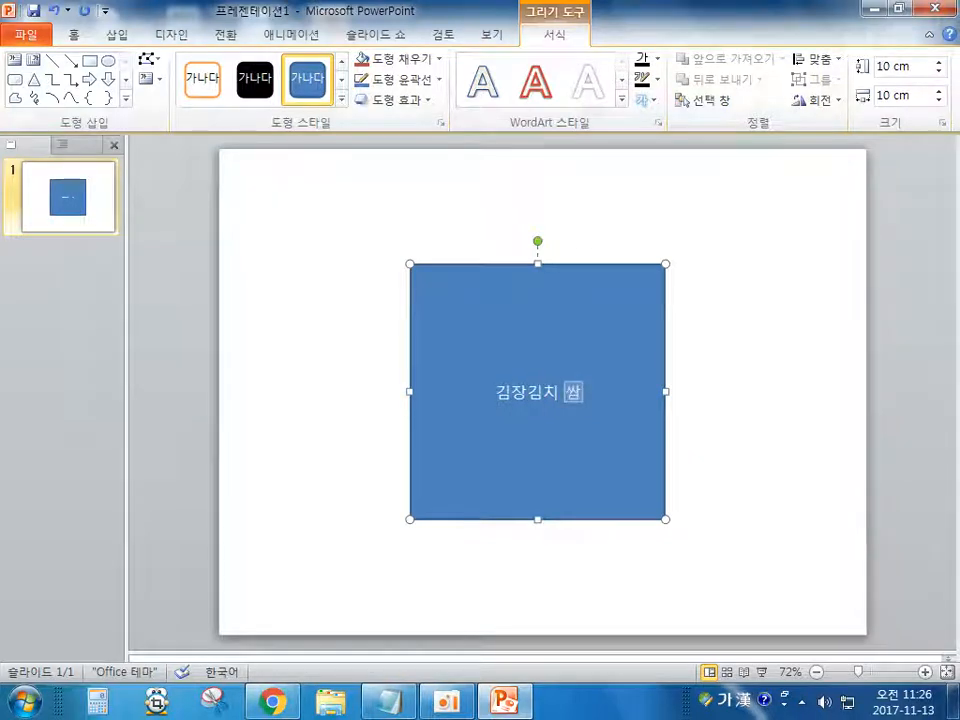
type("싸")
type("먹기")
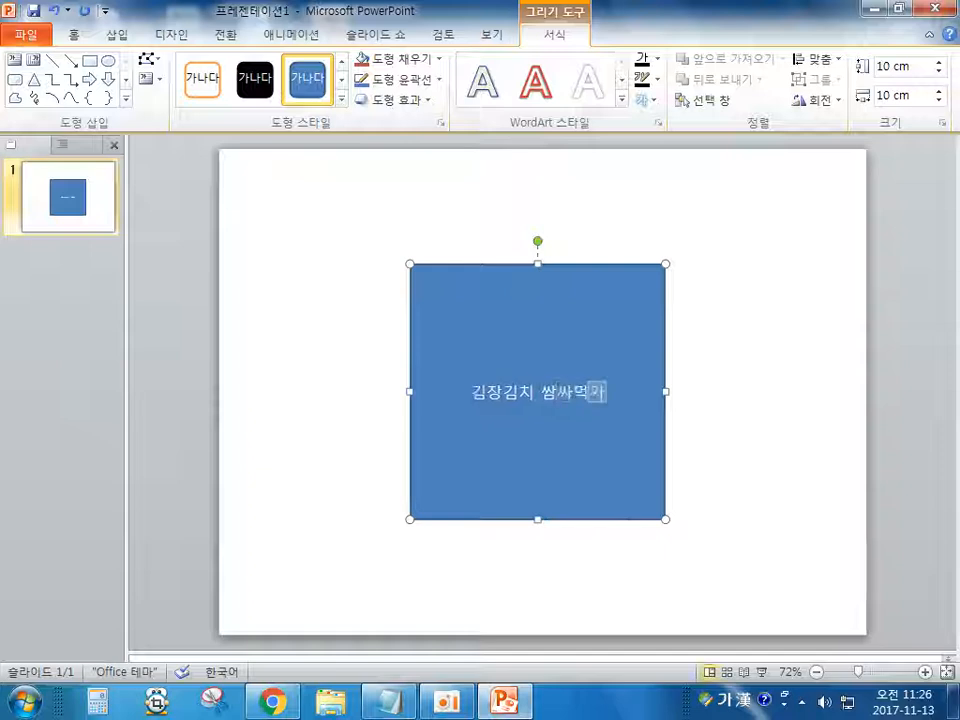
Add blank lines beneath the caption to raise it within the square, and select the square as a whole.
key("Return")
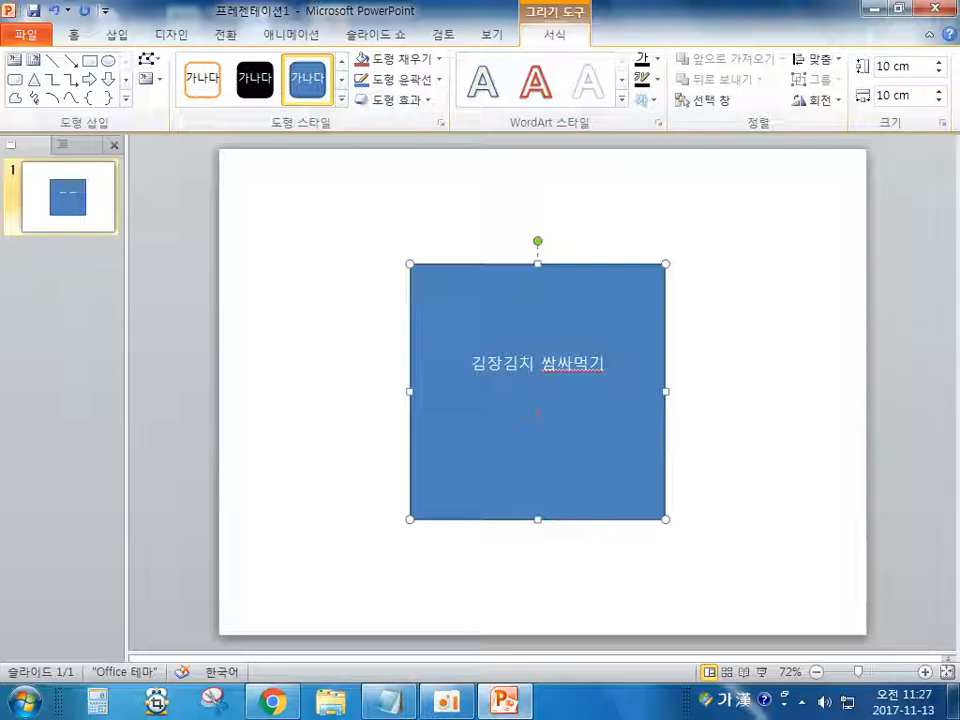
key("Return")
key("Return")
key("Return")
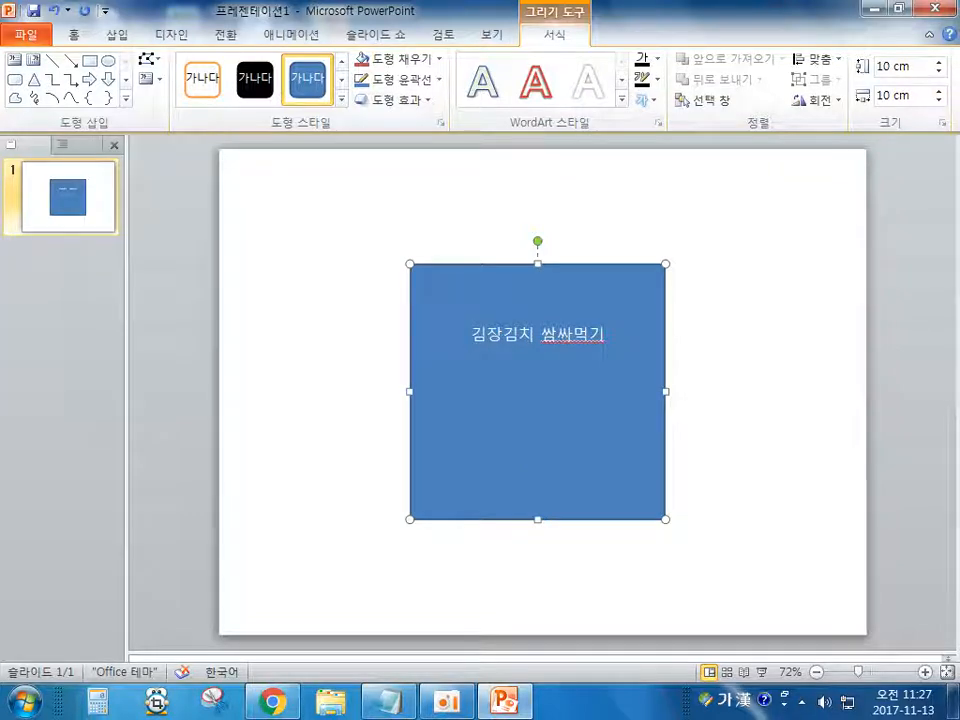
left_click(481, 287)
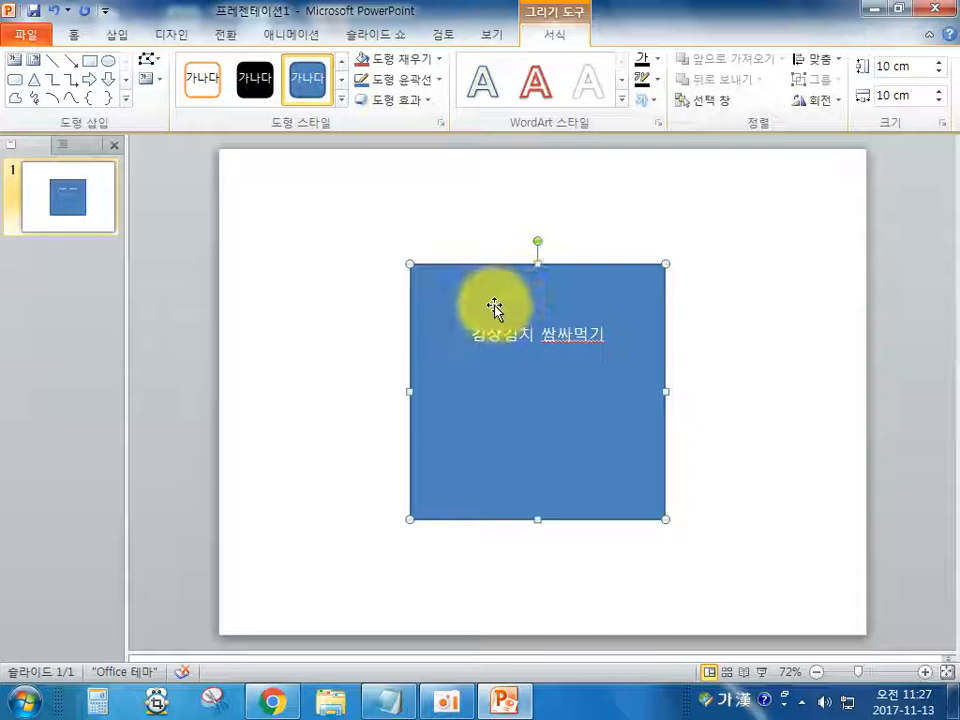
left_click(466, 290)
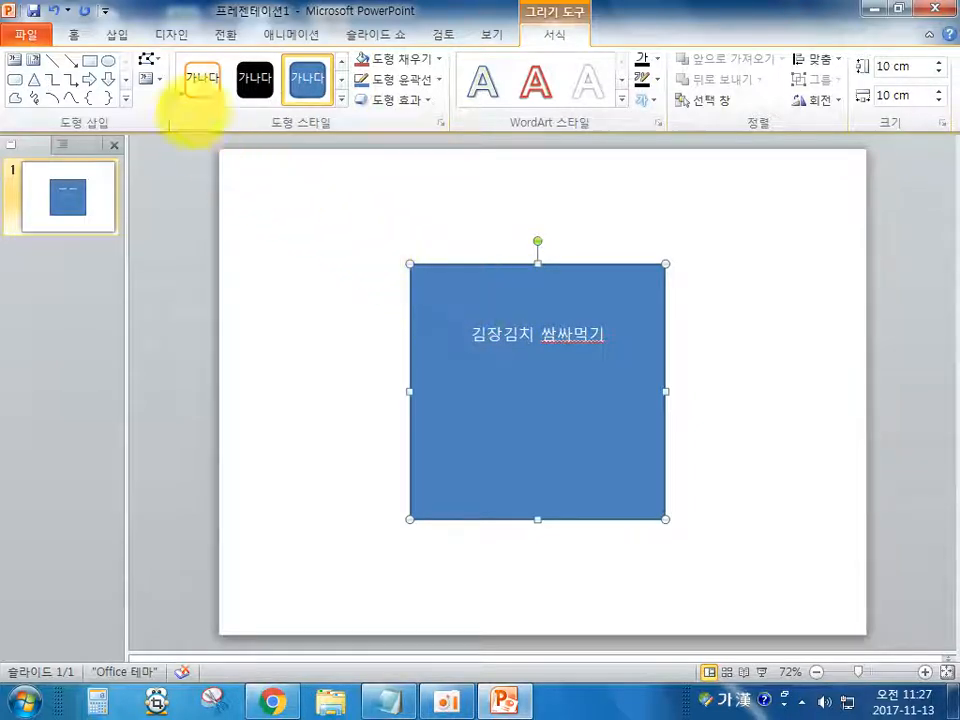
mouse_move(169, 45)
left_mouse_down()
mouse_move(364, 128)
mouse_move(455, 140)
left_mouse_up()
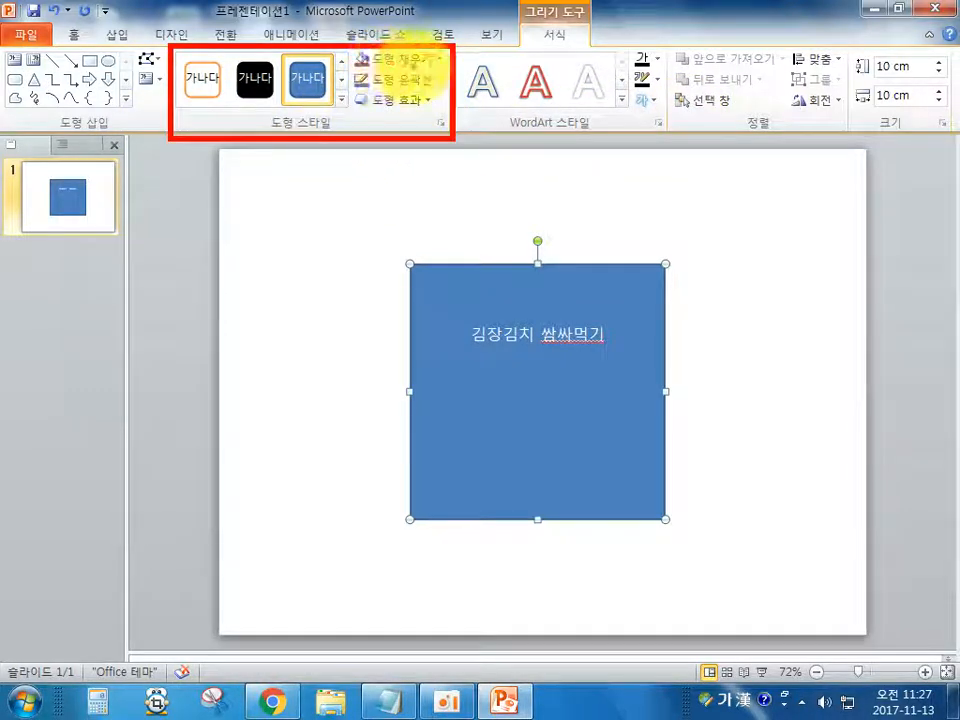
Fill the square with the standard yellow and give it a black outline.
left_click(397, 60)
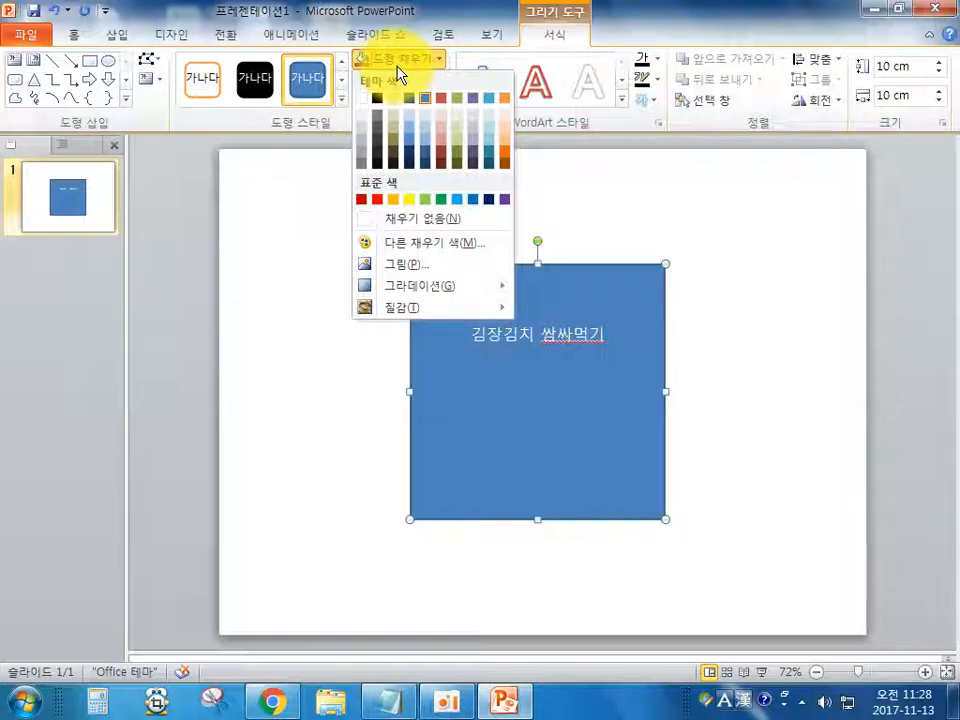
left_click(410, 199)
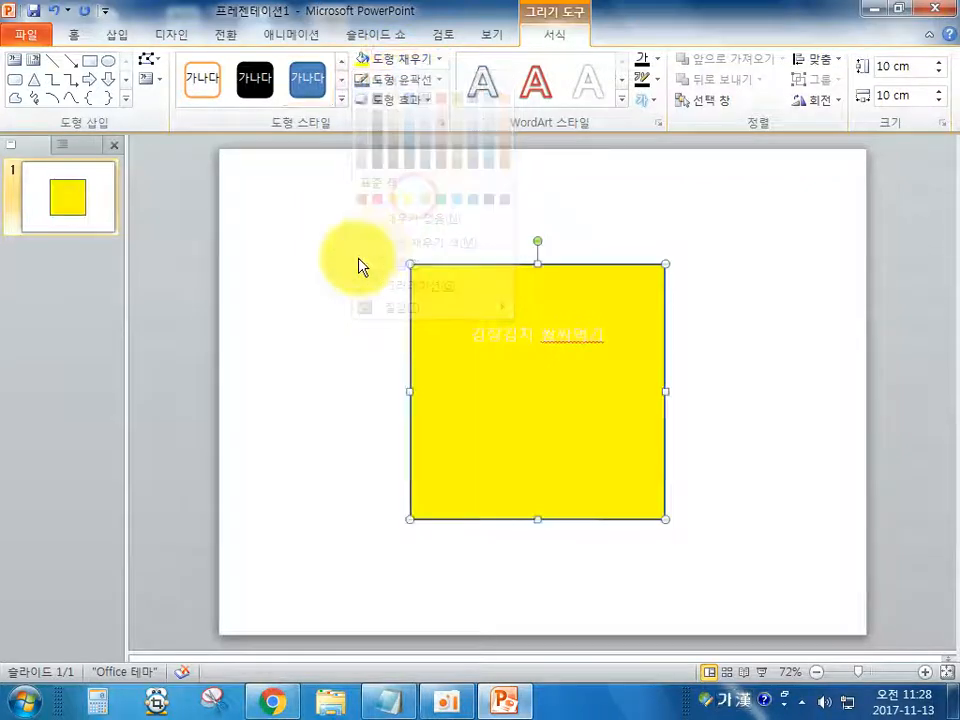
left_click(404, 80)
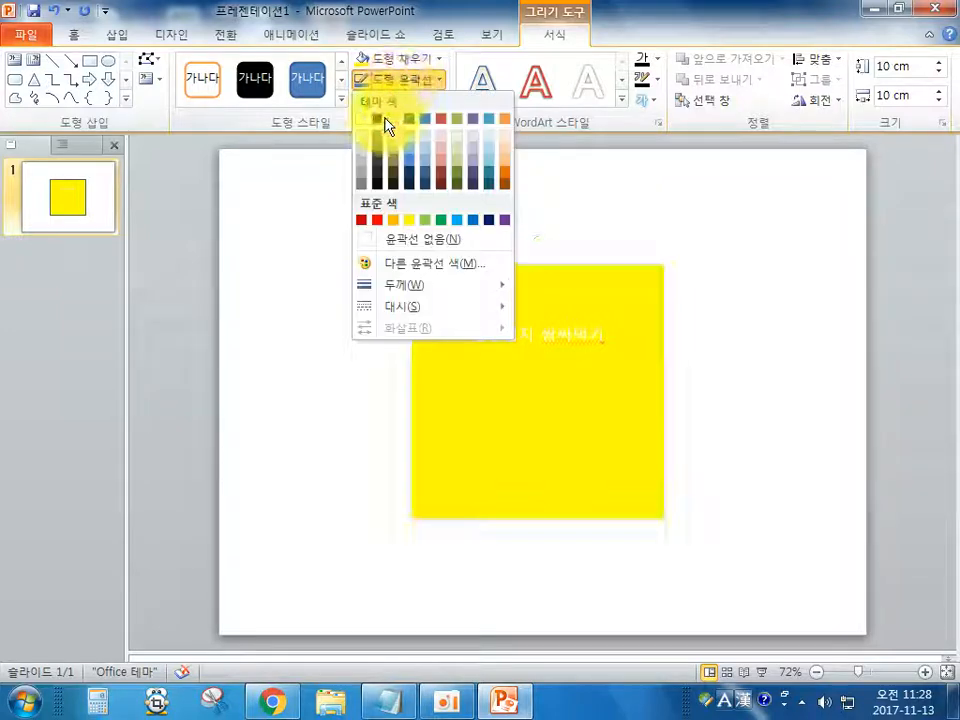
left_click(379, 118)
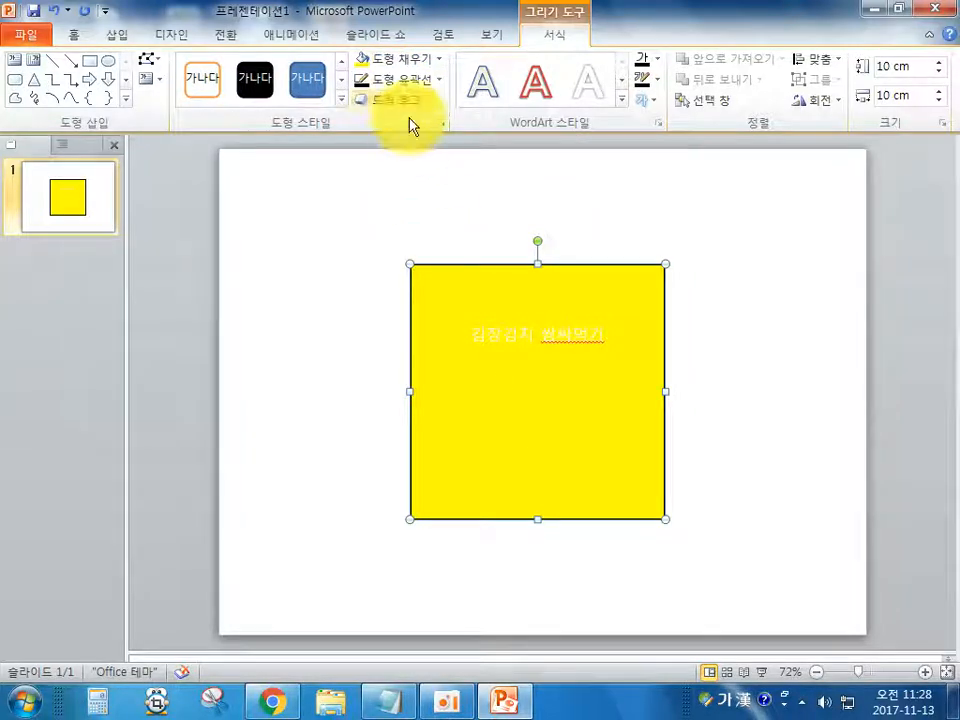
Fill the square with the picture 20171112_203718 from the desktop.
left_click(408, 60)
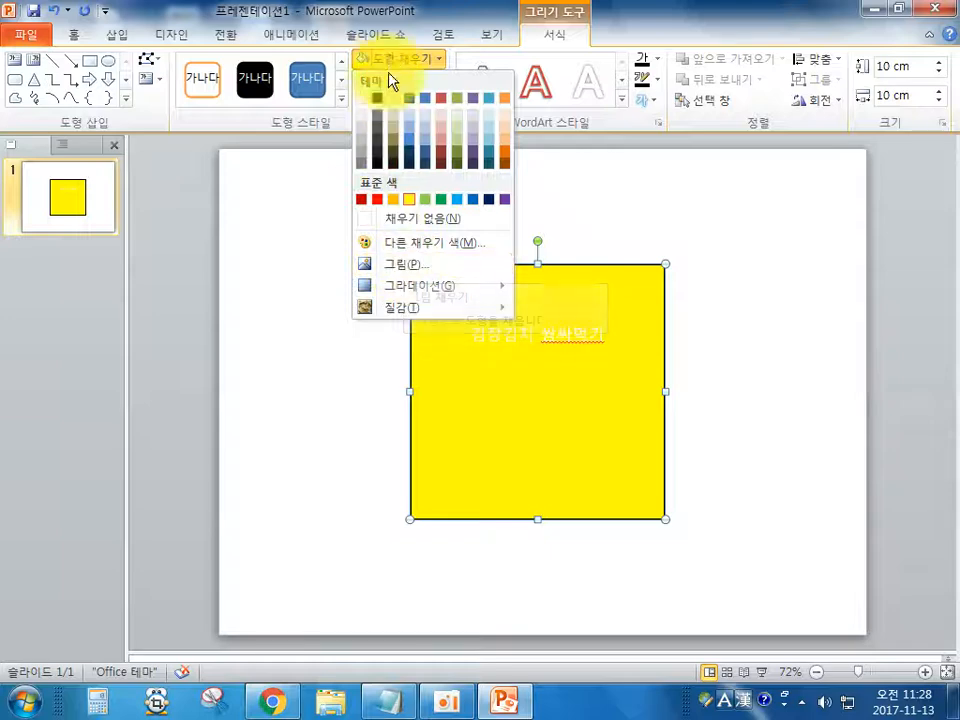
left_click(405, 267)
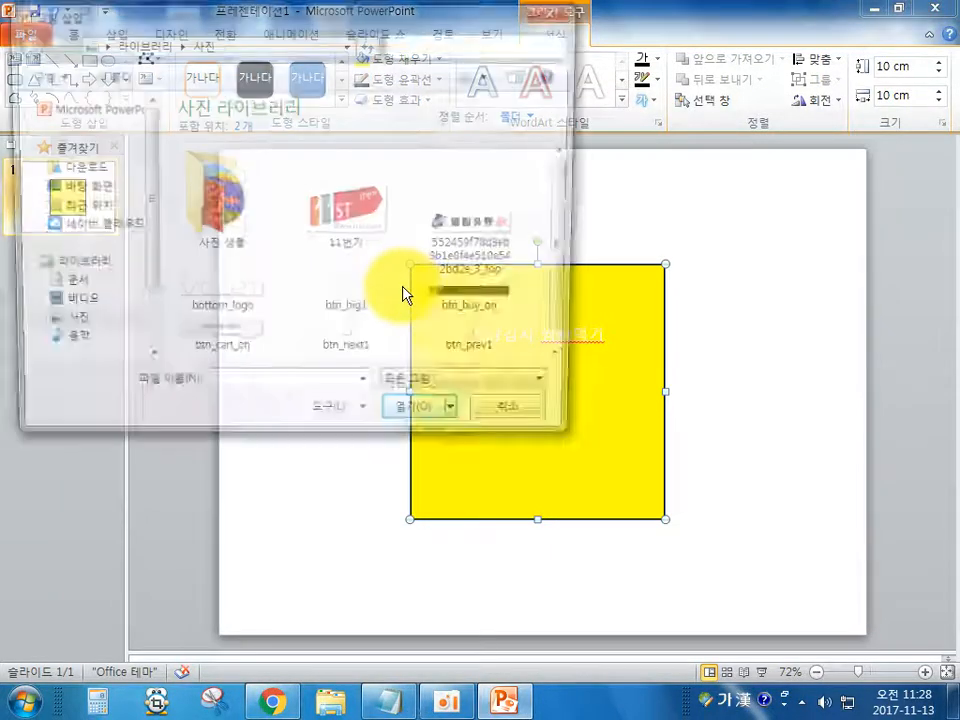
left_click(90, 188)
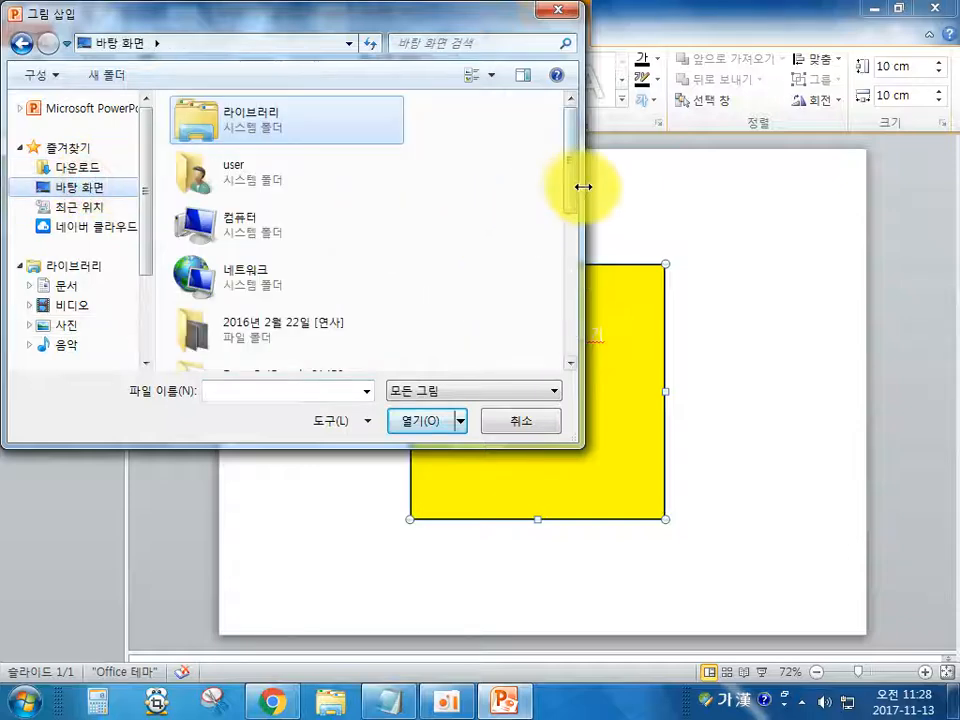
left_click_drag(572, 186, 576, 355)
left_click(311, 333)
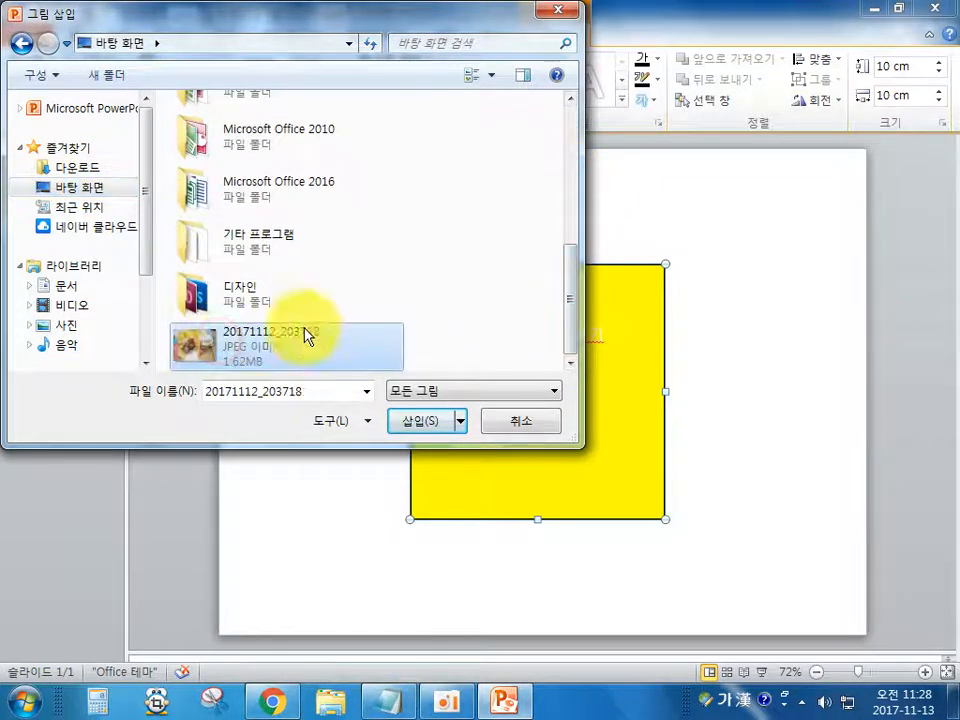
left_click(410, 421)
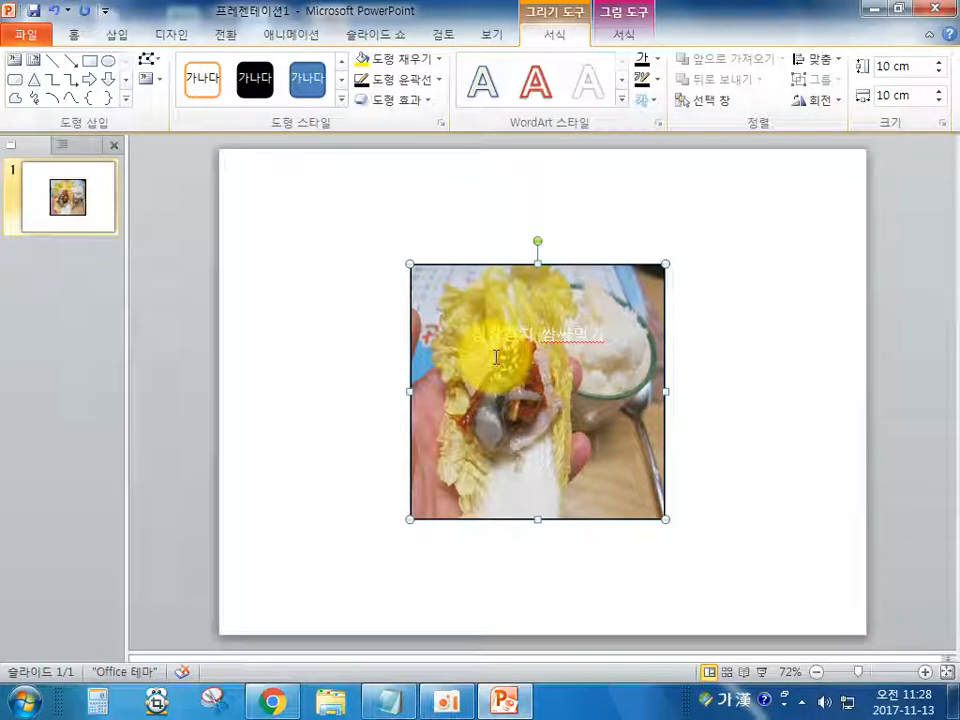
Insert the picture 튤립 from the picture library's 사진 샘플 folder onto the slide.
left_click(330, 341)
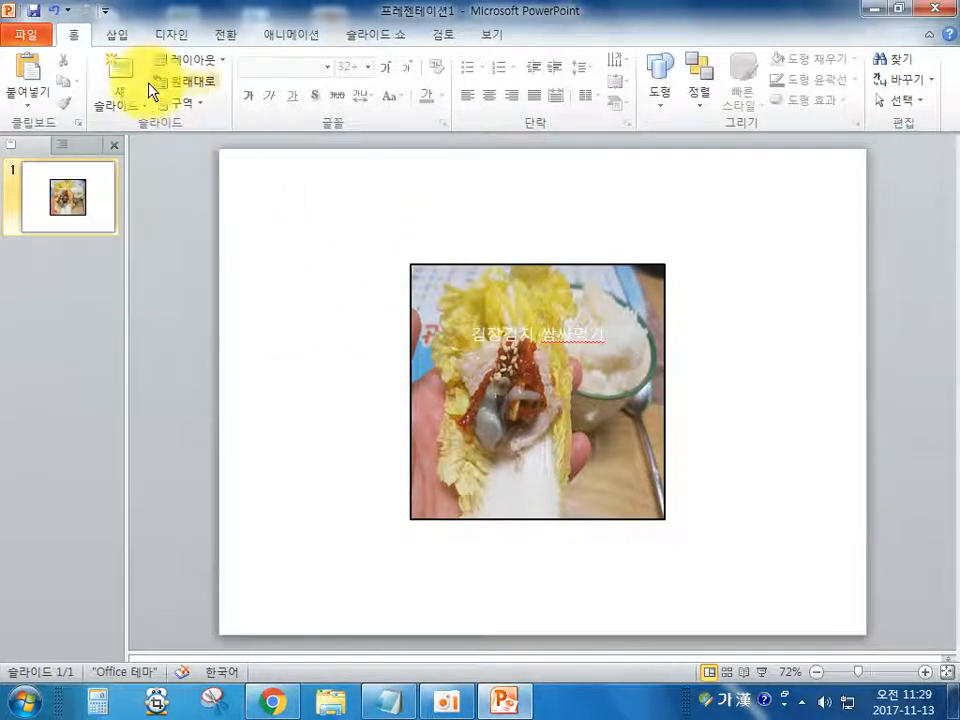
left_click(123, 38)
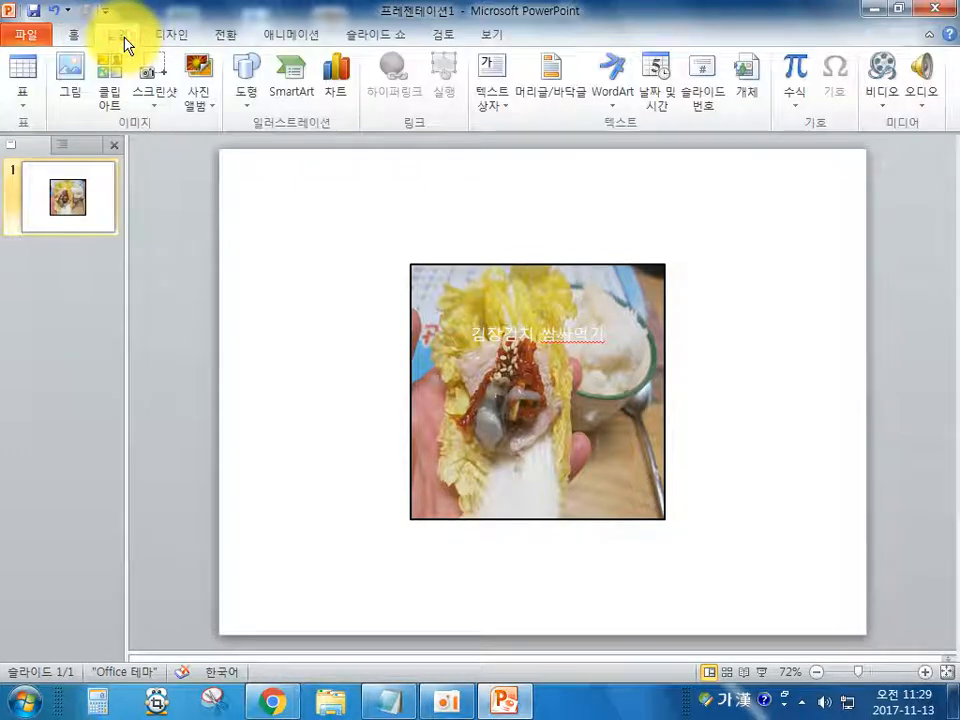
left_click(71, 79)
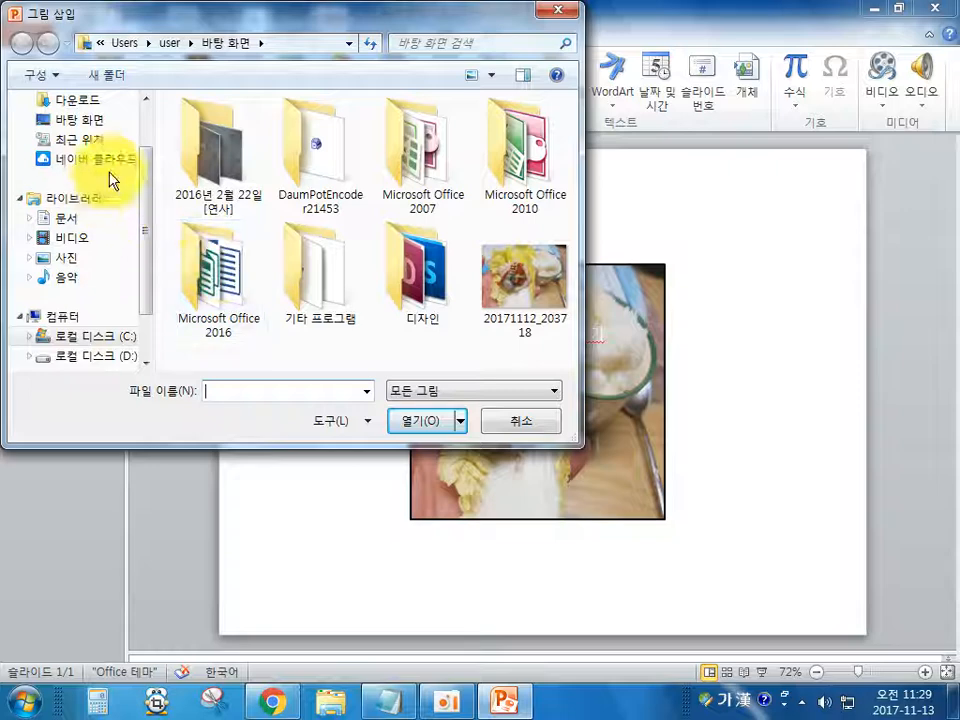
left_click_drag(157, 197, 143, 125)
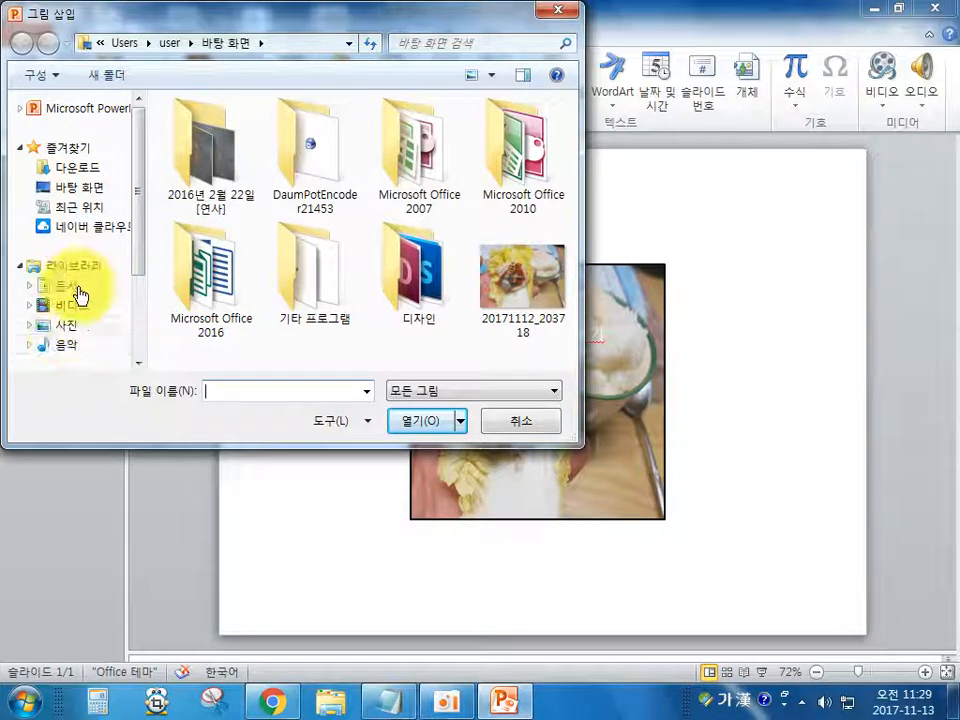
left_click(80, 325)
double_click(213, 215)
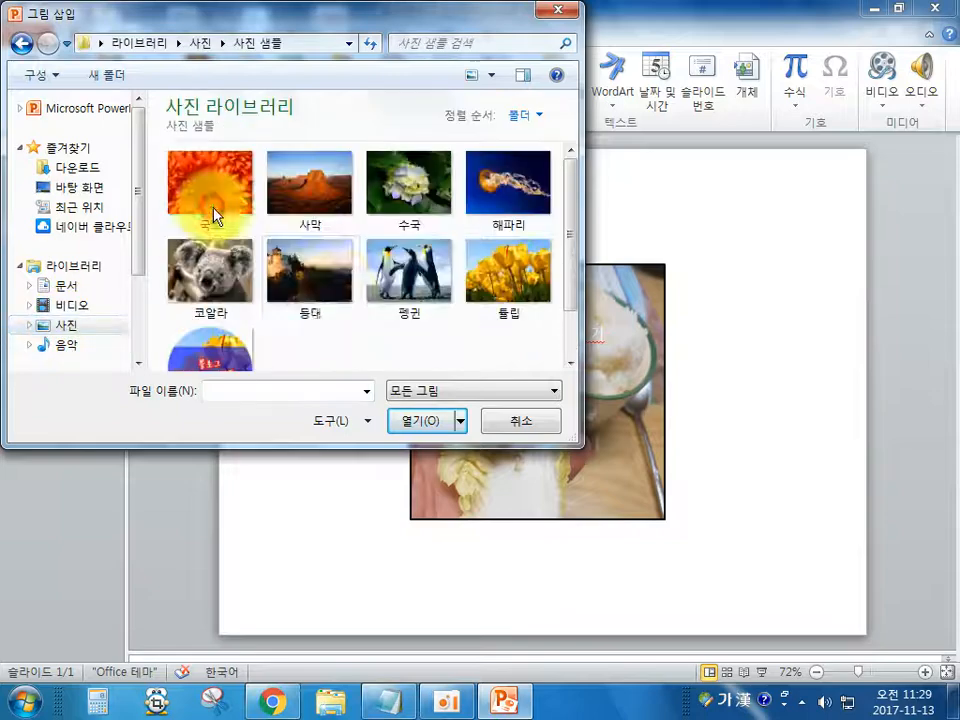
left_click(513, 273)
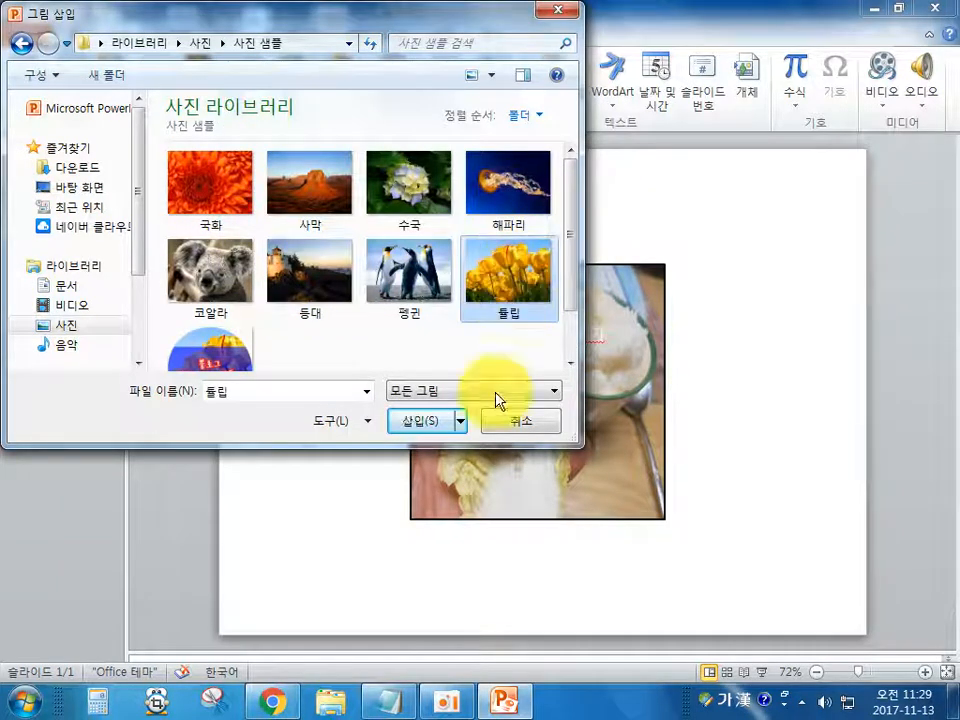
left_click(429, 421)
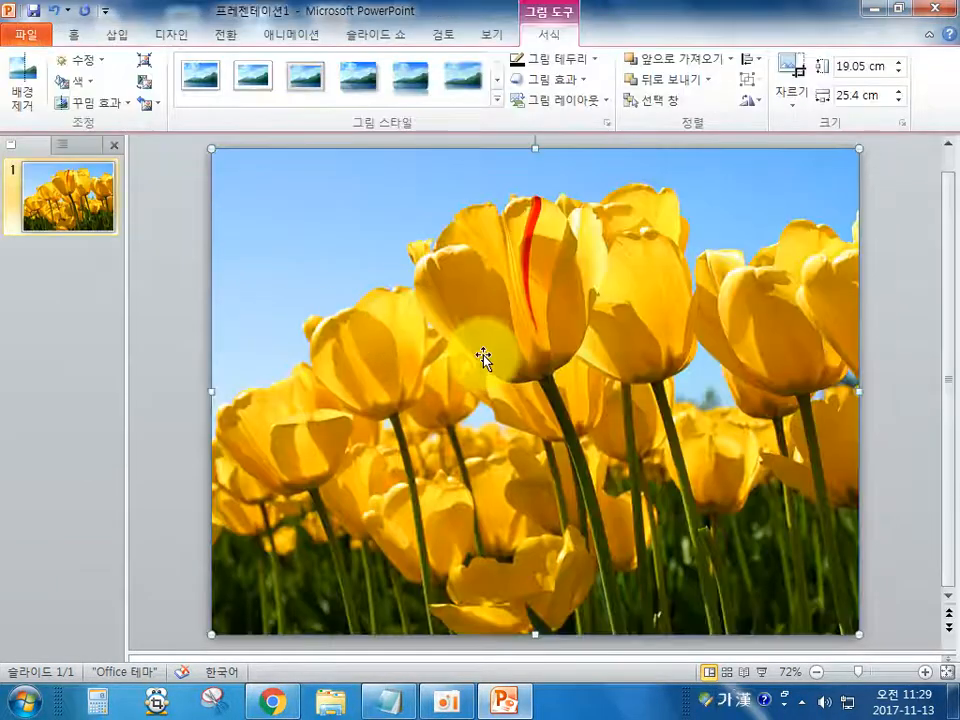
Shrink the tulip picture to about 10.57 by 7.93 cm in the slide's upper-left area and move the food-photo square clear of it.
left_click_drag(208, 150, 590, 432)
left_click_drag(689, 502, 334, 243)
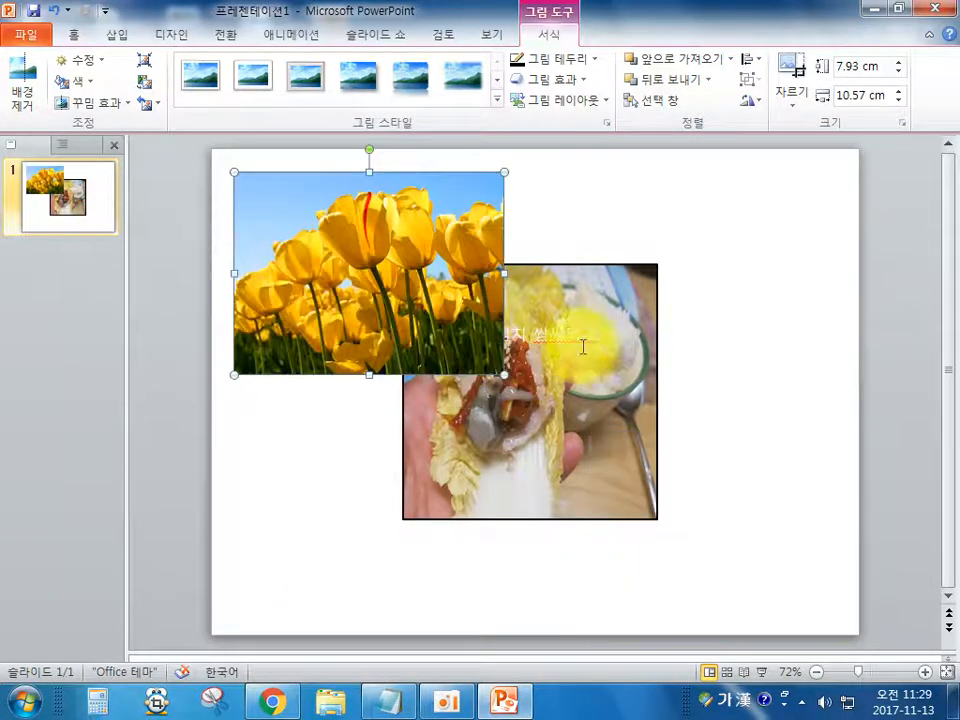
left_click(593, 265)
left_click_drag(589, 271, 716, 277)
Shrink the tulip picture to about 4.6 by 3.45 cm, try it over the food photo, and return it to the slide's upper-left area.
left_click(408, 283)
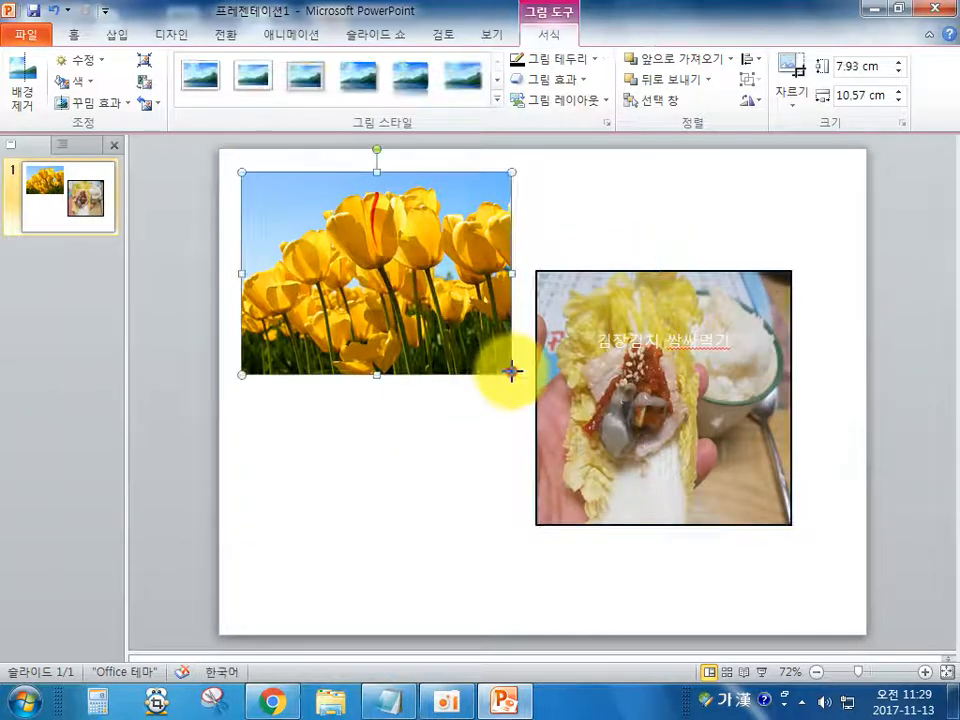
left_click_drag(511, 372, 355, 261)
left_click_drag(290, 215, 657, 483)
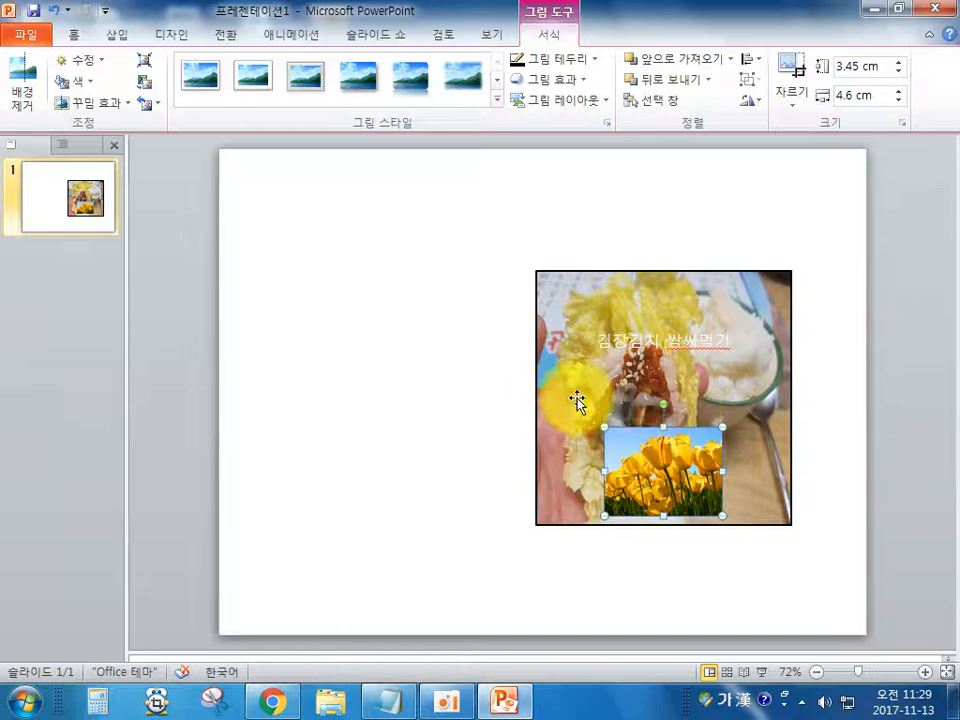
left_click_drag(660, 486, 301, 259)
Move the food-photo square back toward the middle of the slide, beside the tulip picture.
left_click(491, 377)
left_click(534, 332)
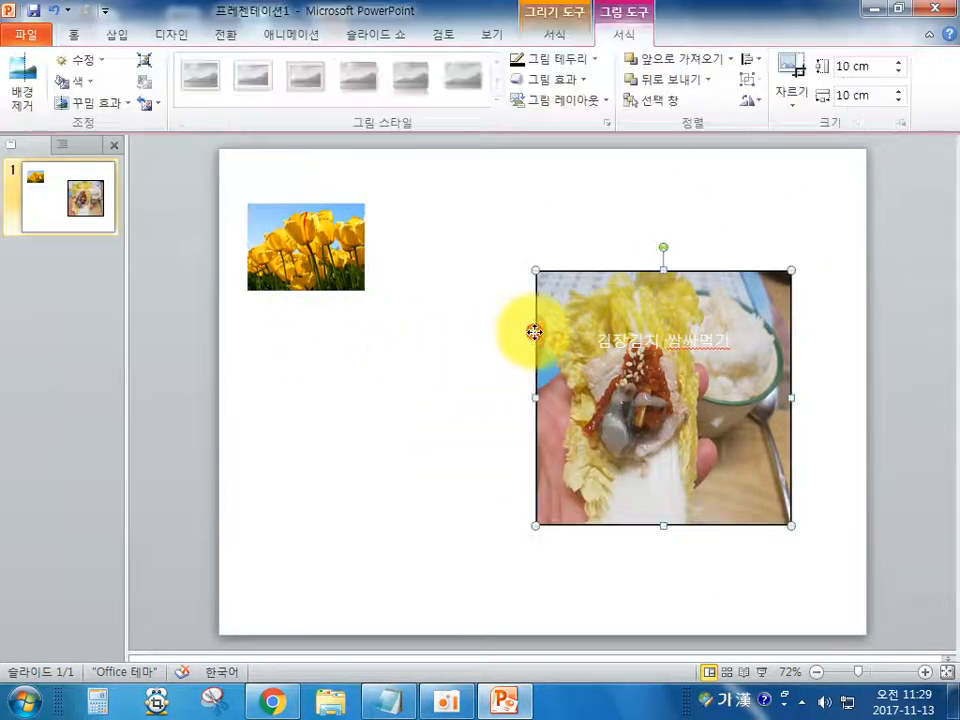
left_click_drag(534, 332, 454, 331)
left_click(401, 430)
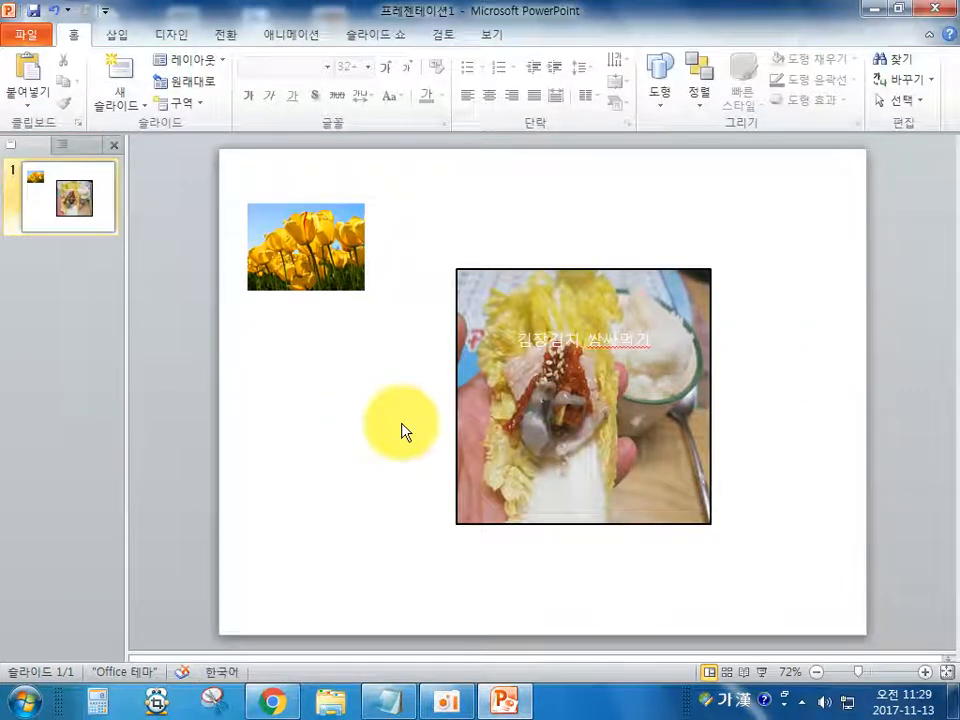
left_click_drag(467, 272, 447, 266)
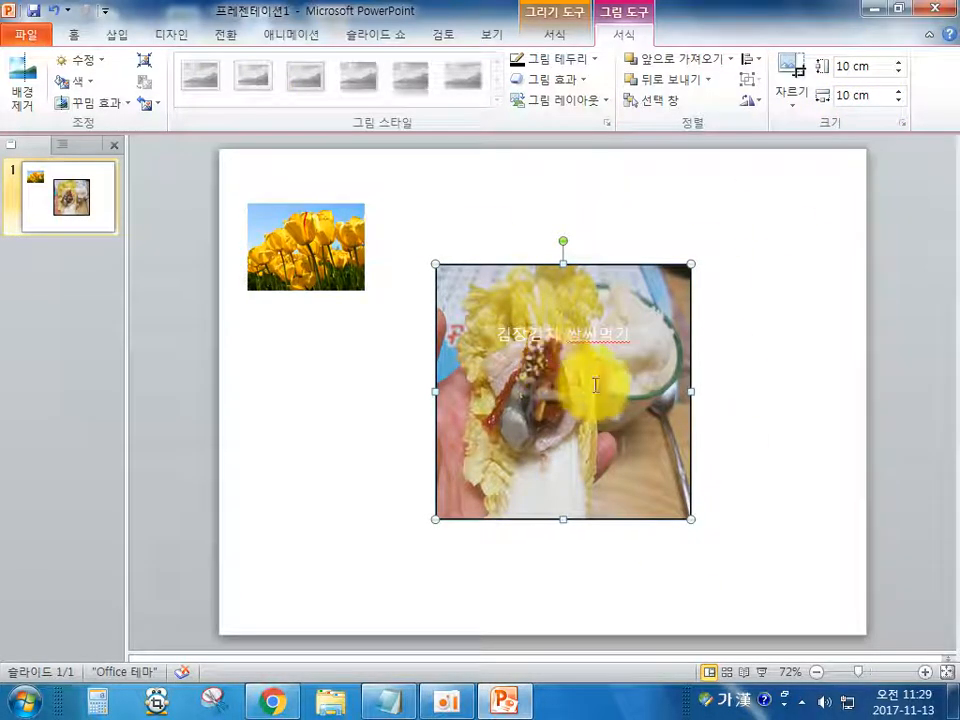
Try deleting the ending "먹기" from the caption, restore it, and select the caption text.
key("BackSpace")
key("BackSpace")
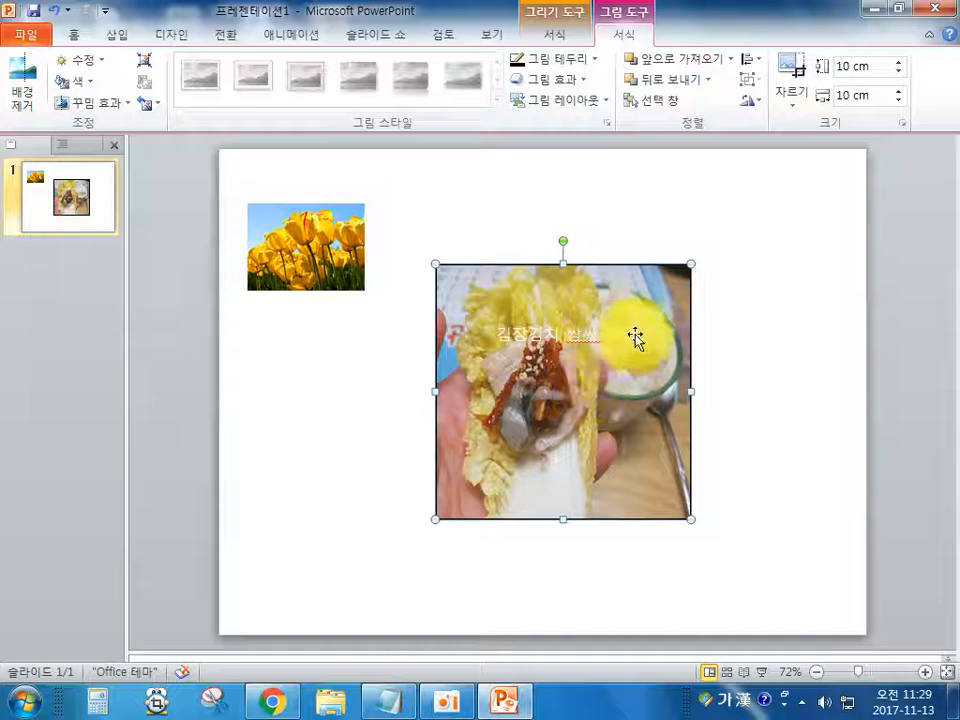
left_click_drag(627, 330, 492, 332)
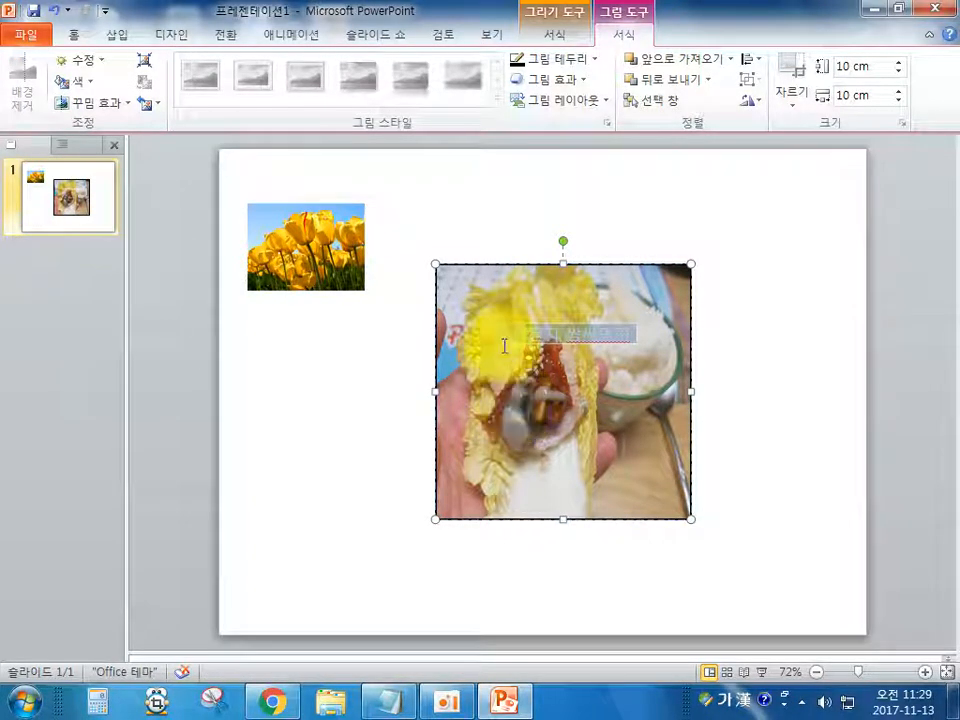
Select the food-photo square as a whole and set its caption font to MD개성체.
left_click(75, 35)
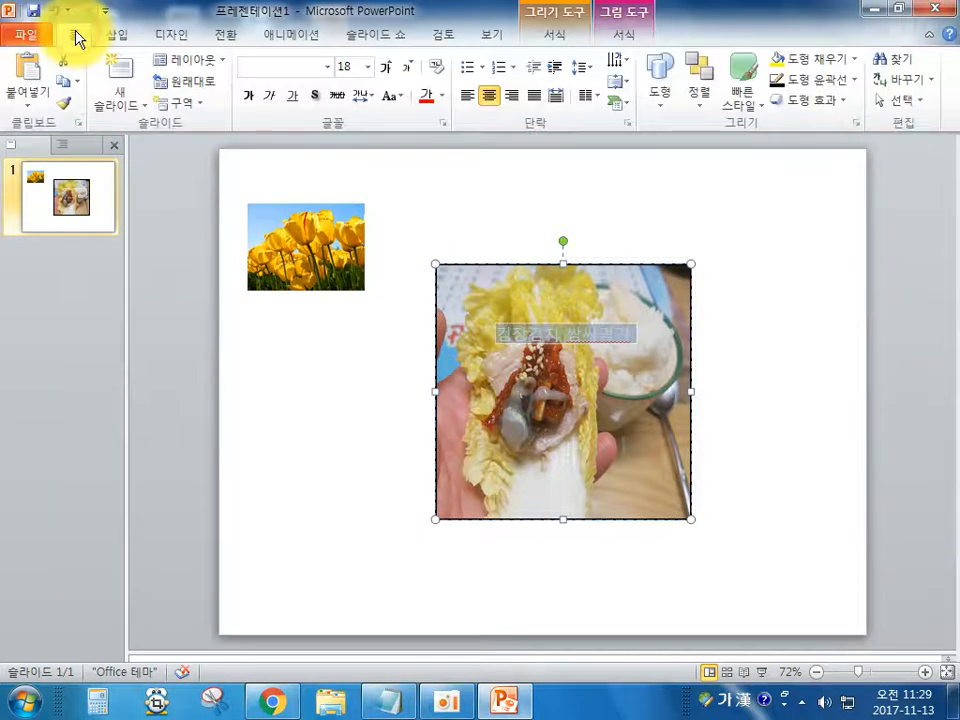
left_click(512, 260)
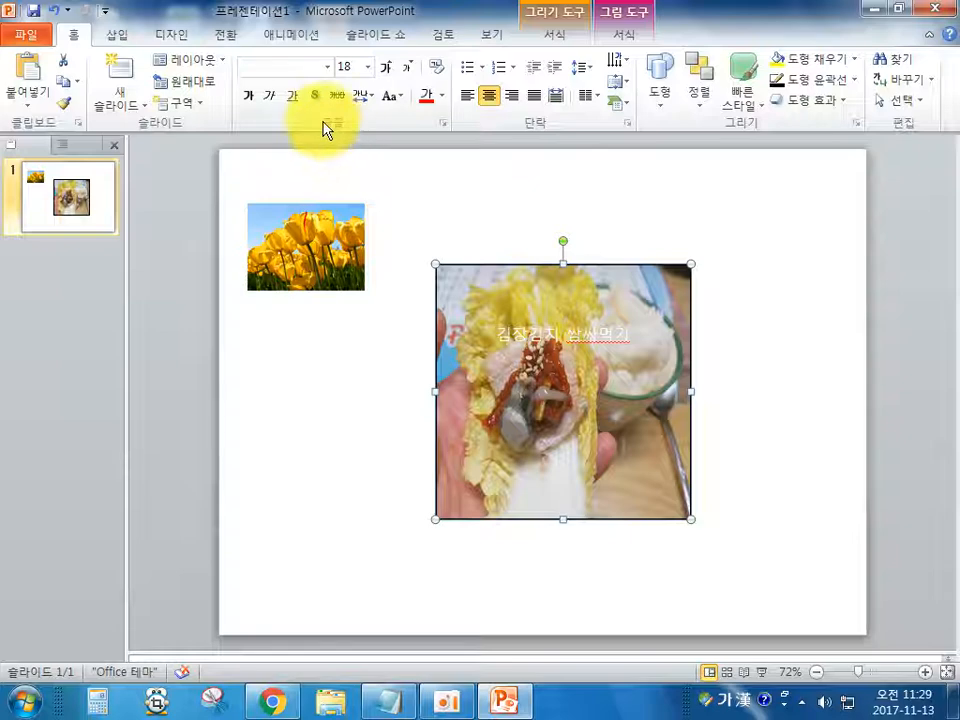
left_click(300, 68)
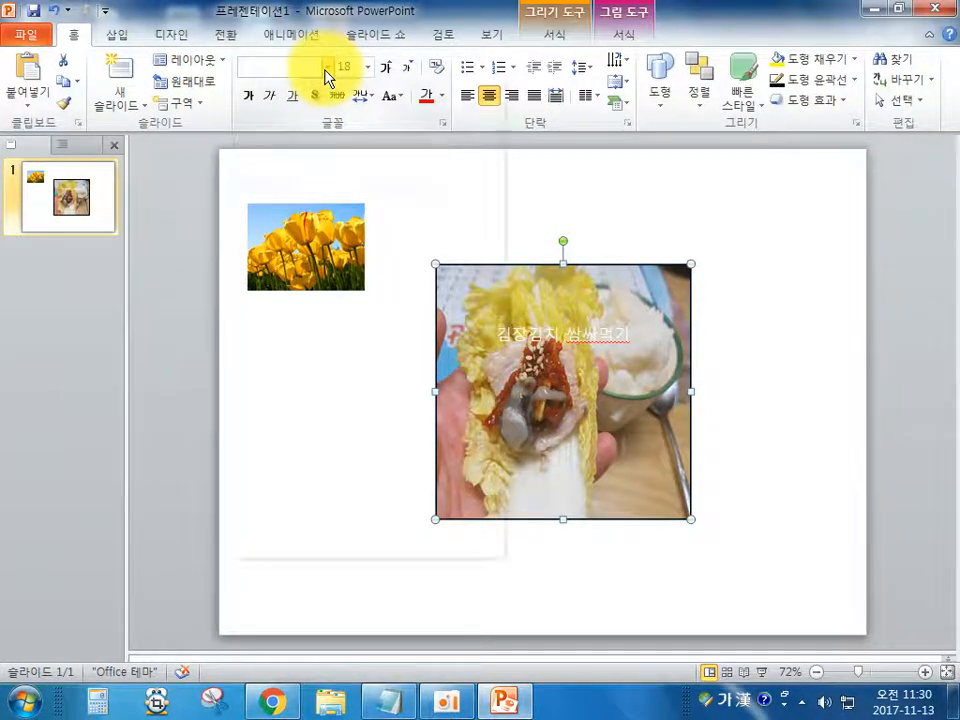
left_click(327, 68)
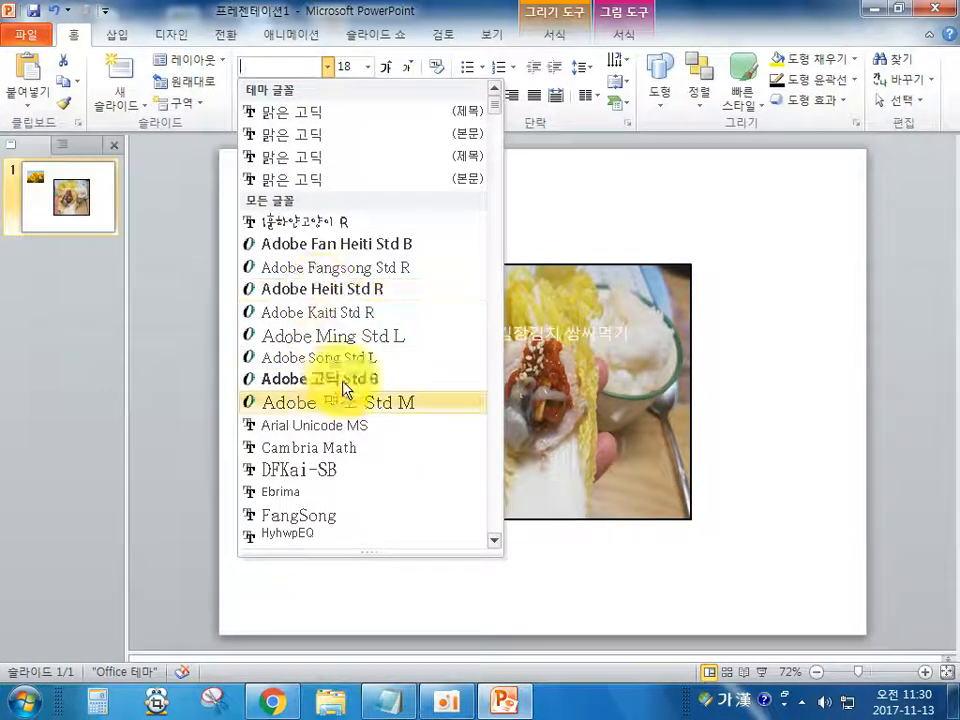
scroll(333, 410, "down", 10)
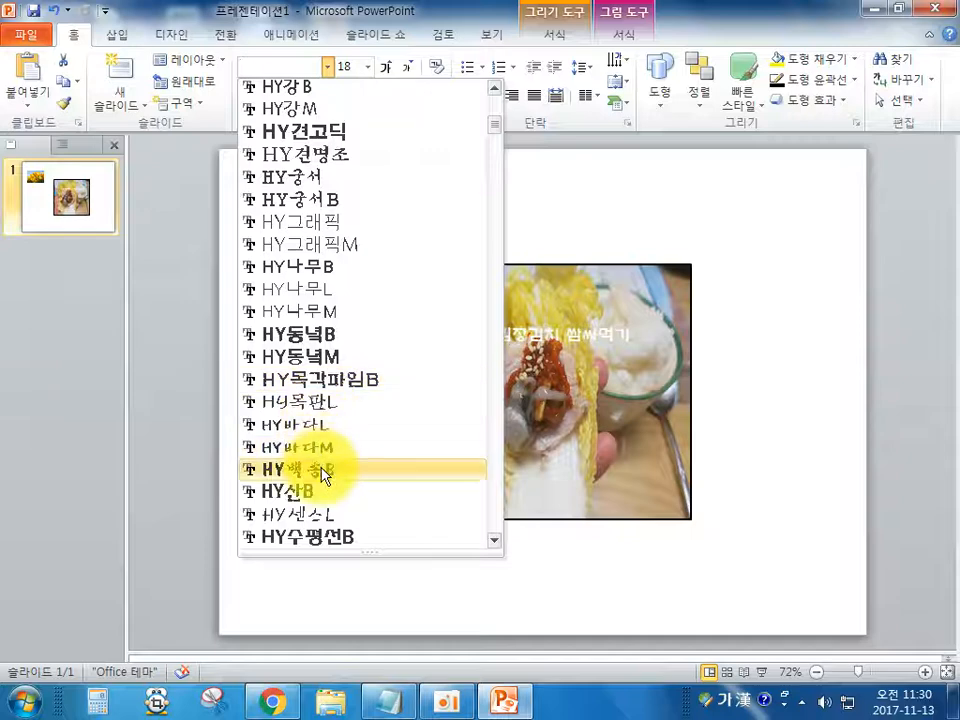
scroll(318, 495, "down", 8)
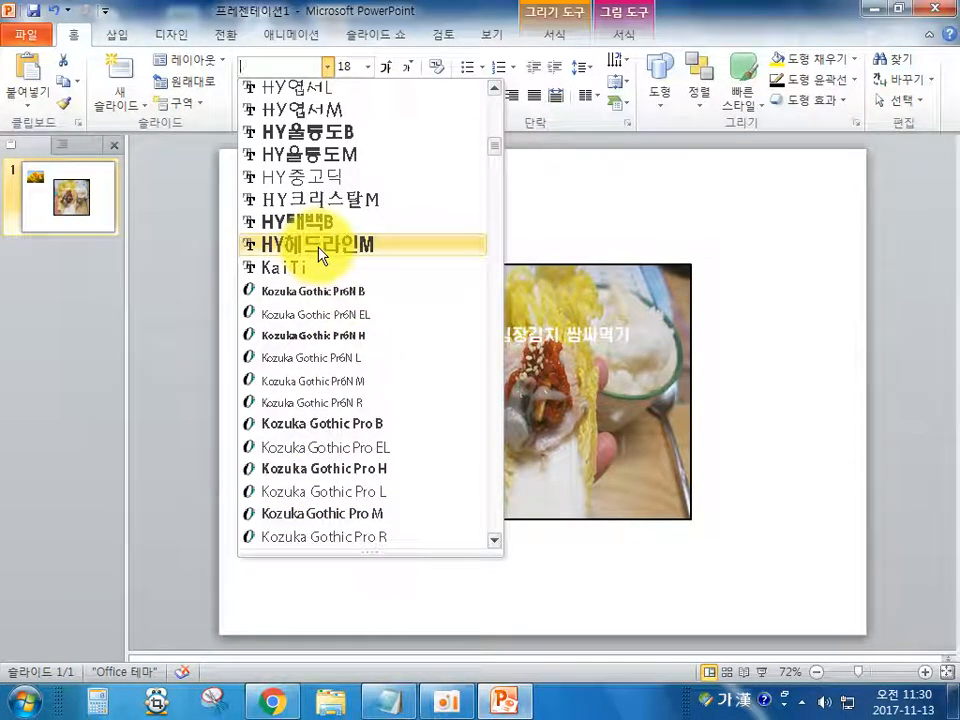
scroll(270, 418, "down", 9)
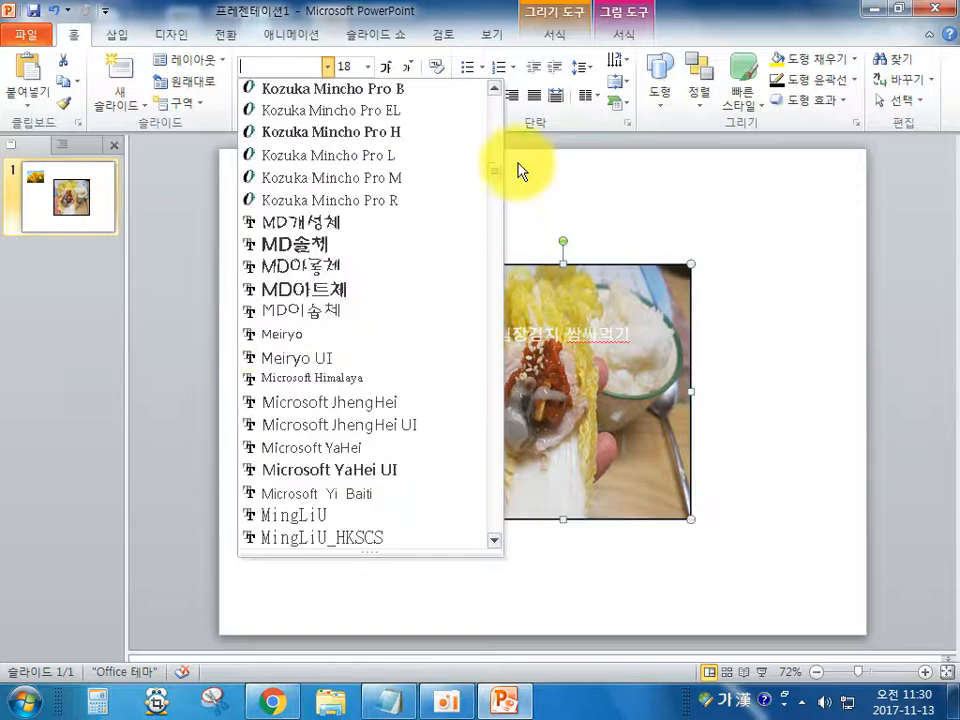
left_click(324, 222)
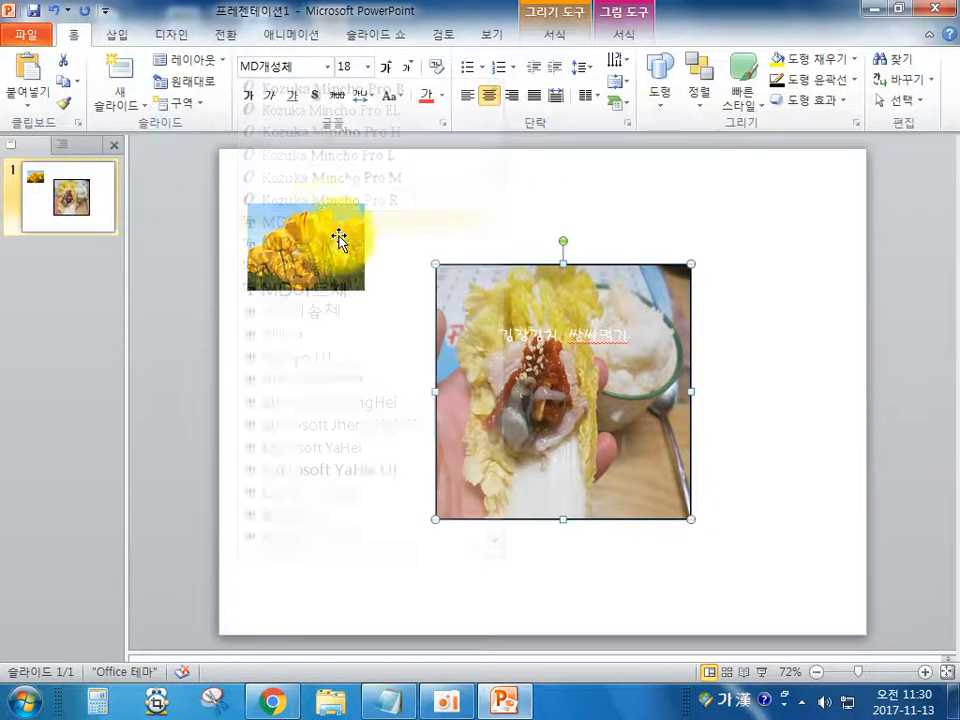
Format the caption at size 32 in red, with bold and text shadow.
left_click(368, 68)
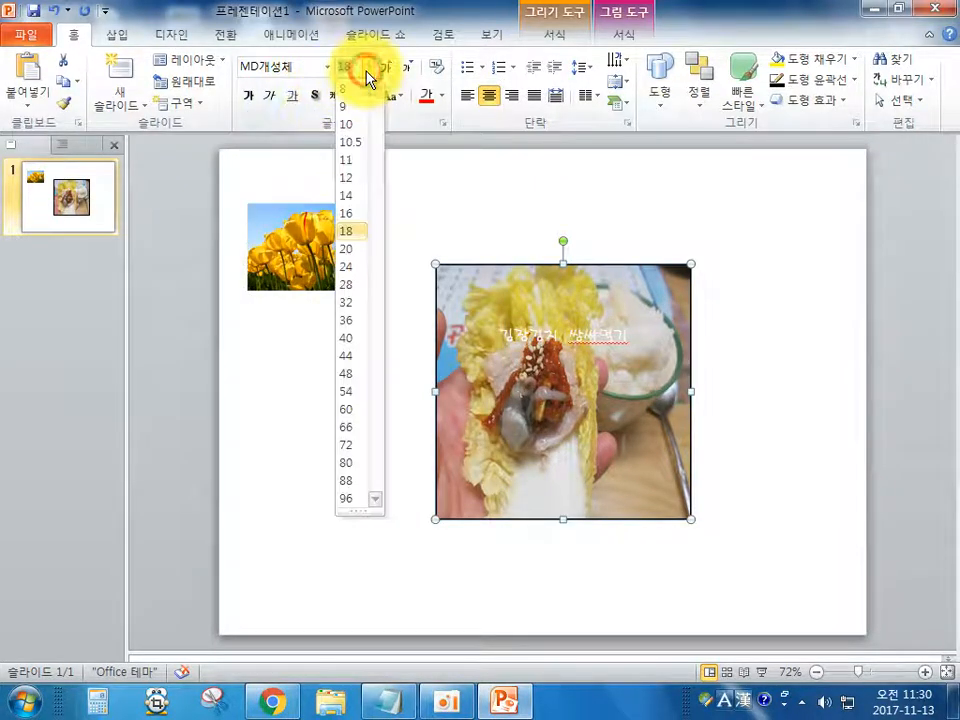
left_click(350, 303)
left_click(428, 98)
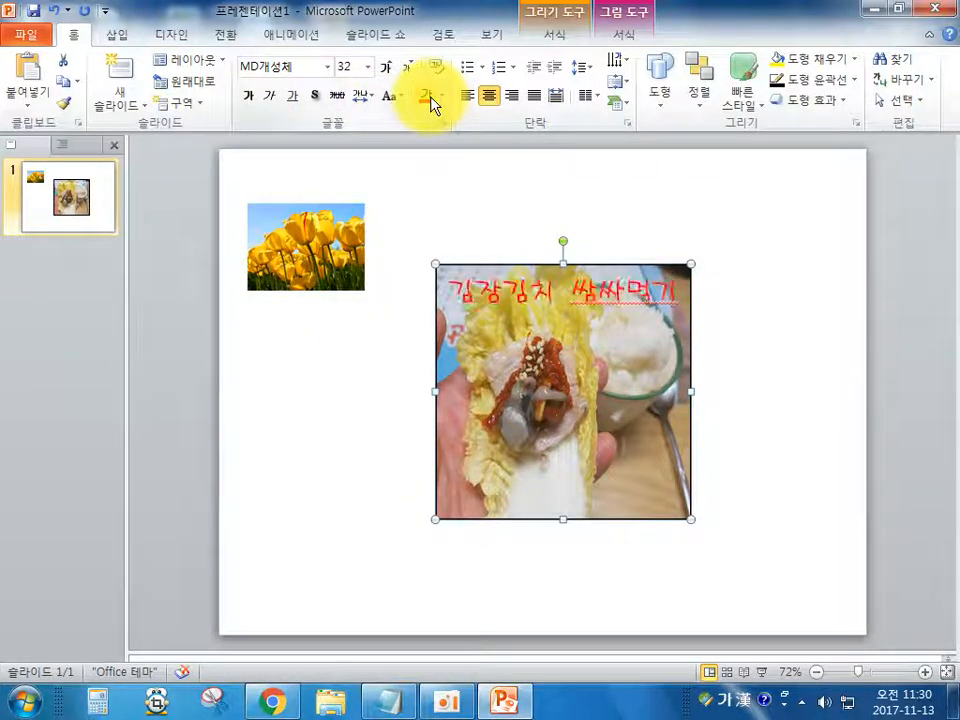
left_click(315, 97)
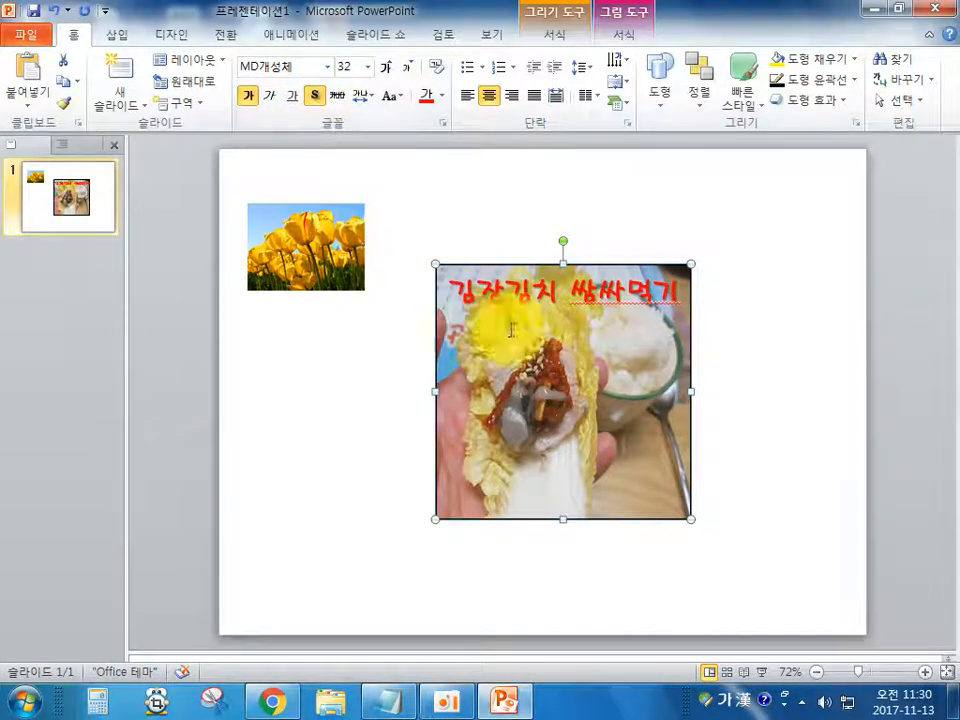
Add a blank line above the caption to lower it within the food-photo square.
left_click(456, 283)
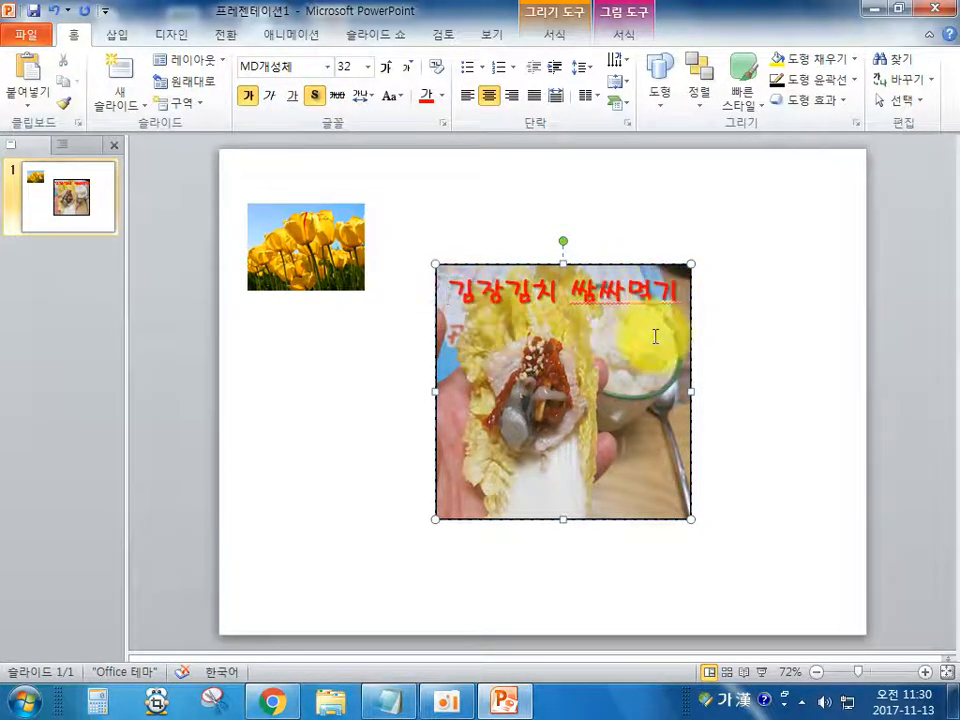
left_click(626, 363)
key("Return")
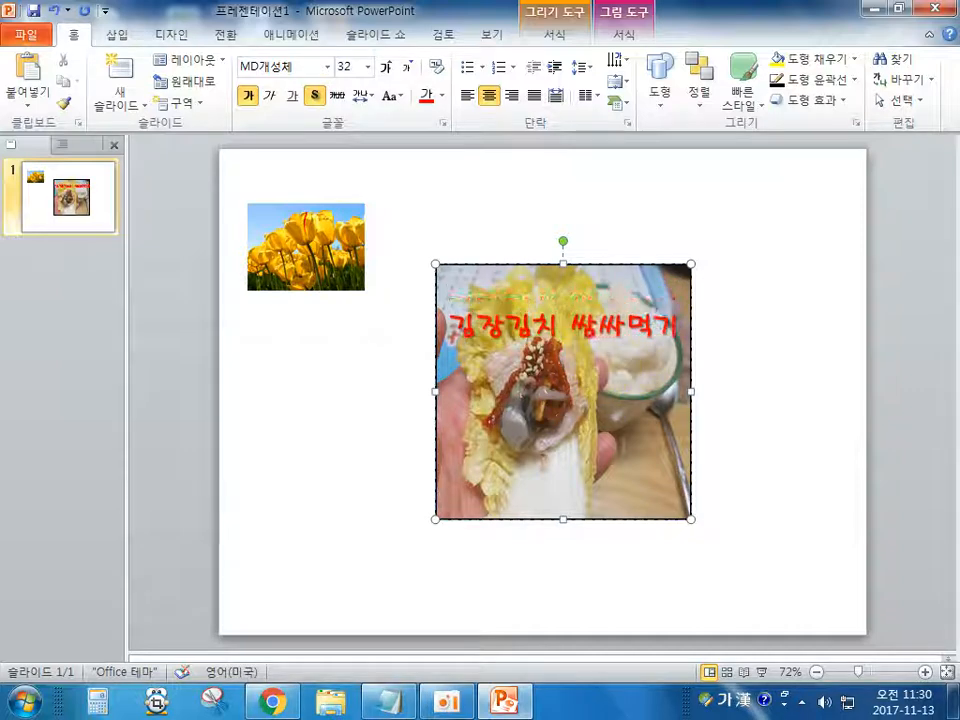
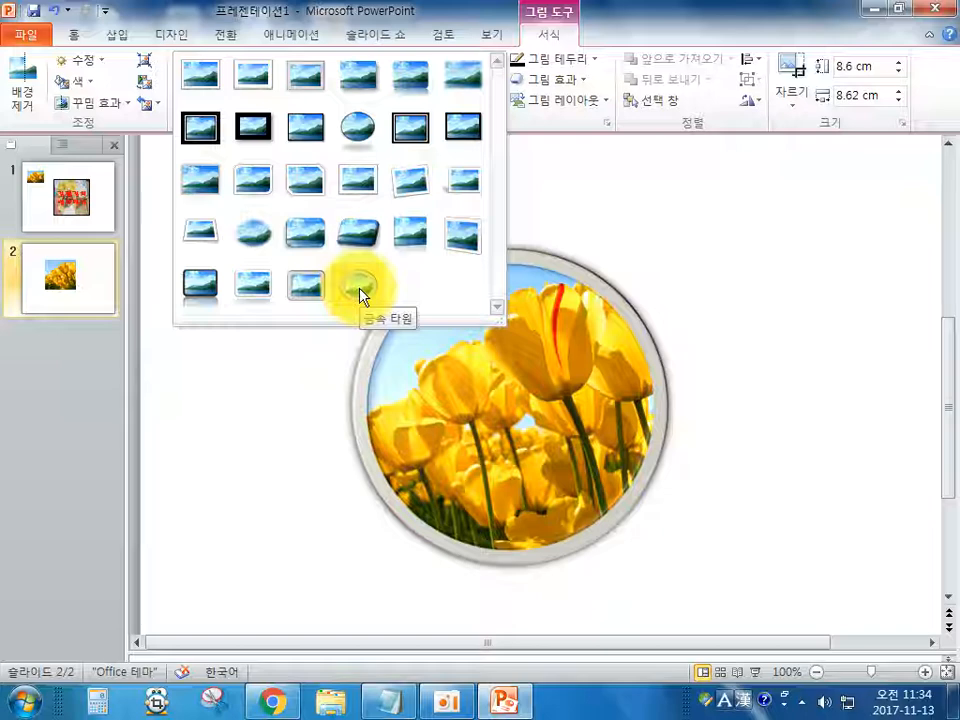
Apply the 금속 타원 picture style to the tulip picture on slide 2 and shift the picture slightly up and right.
left_click(360, 294)
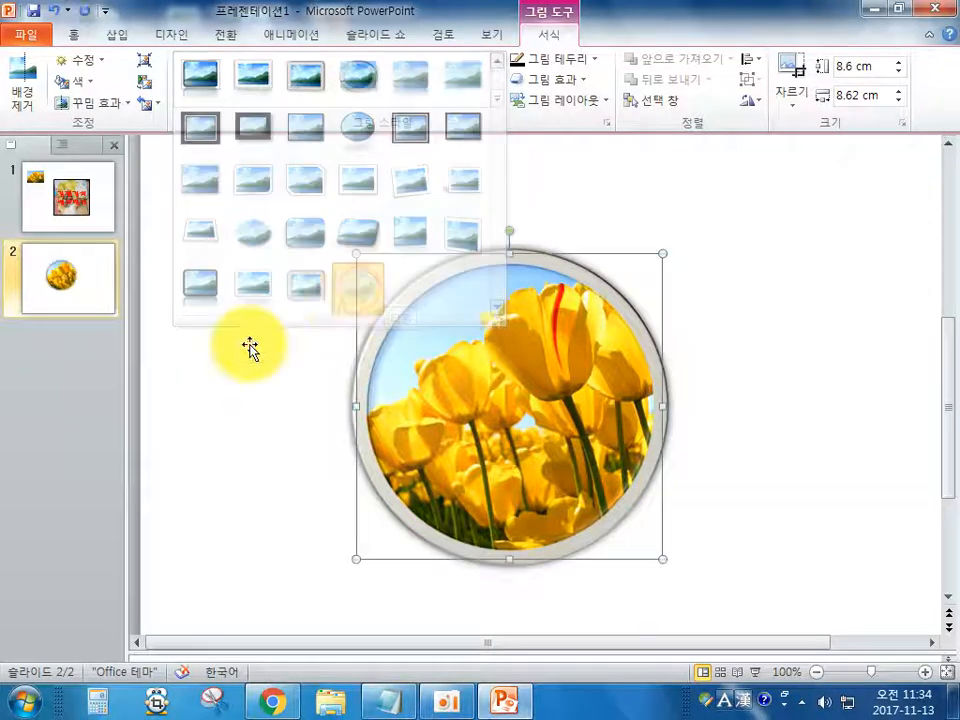
left_click(251, 344)
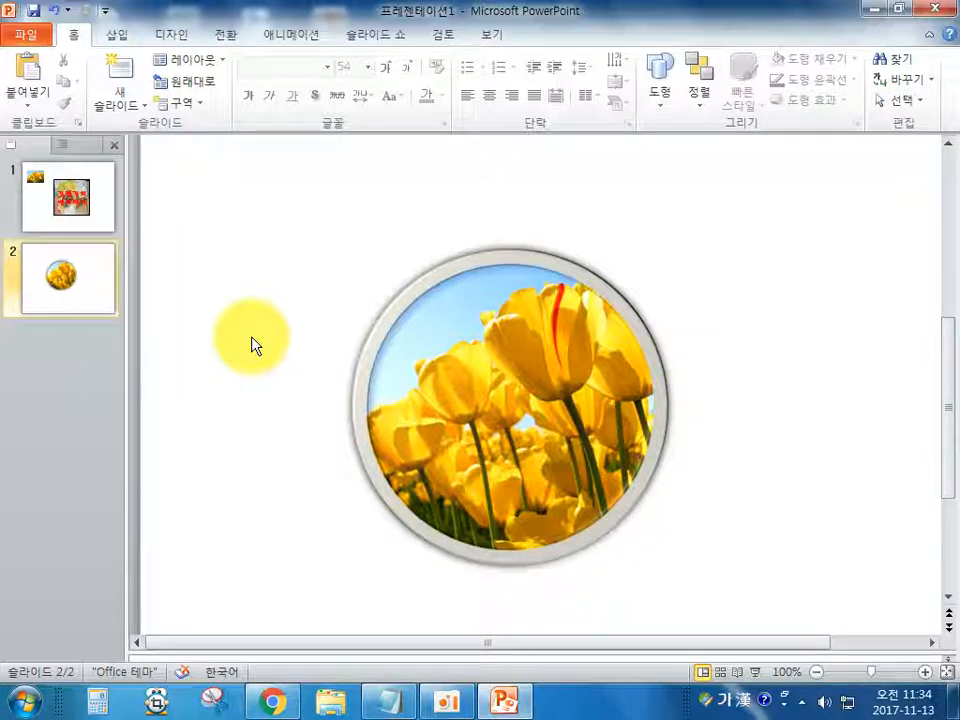
left_click(522, 368)
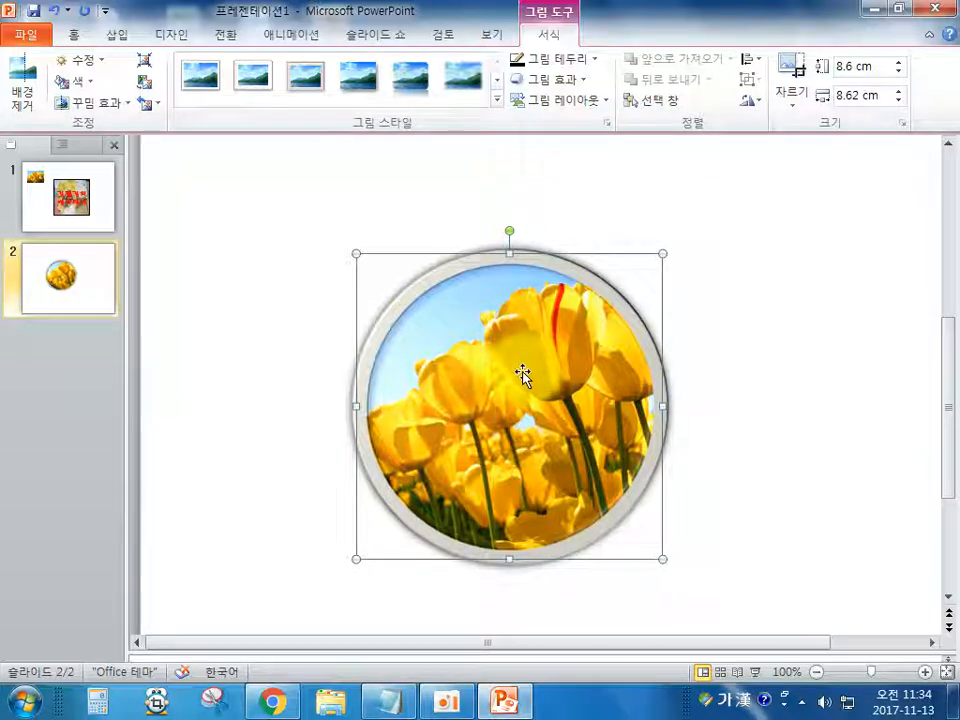
left_click(270, 322)
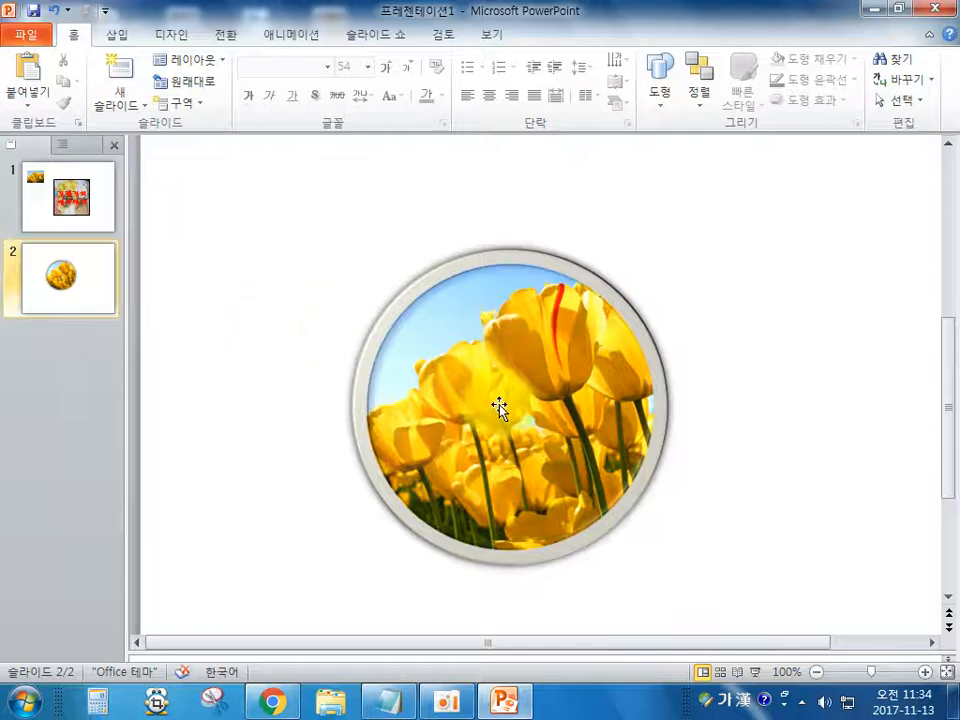
left_click_drag(507, 380, 522, 346)
left_click(285, 412)
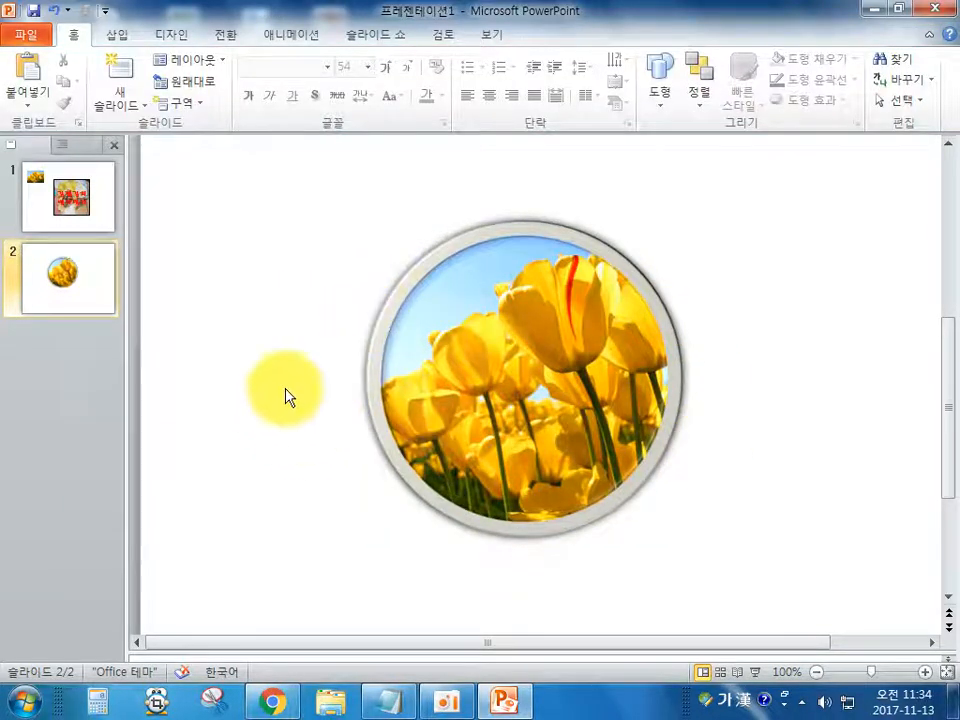
Insert a horizontal text box above the tulip picture, widen it and enter 대표 이미지.
left_click(119, 36)
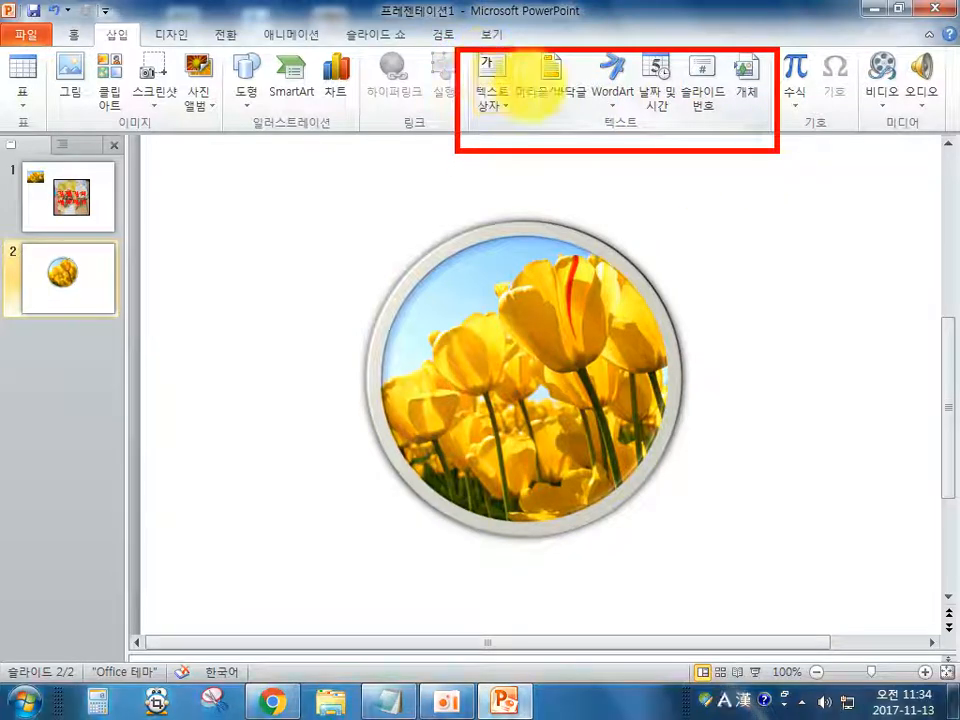
left_click(510, 103)
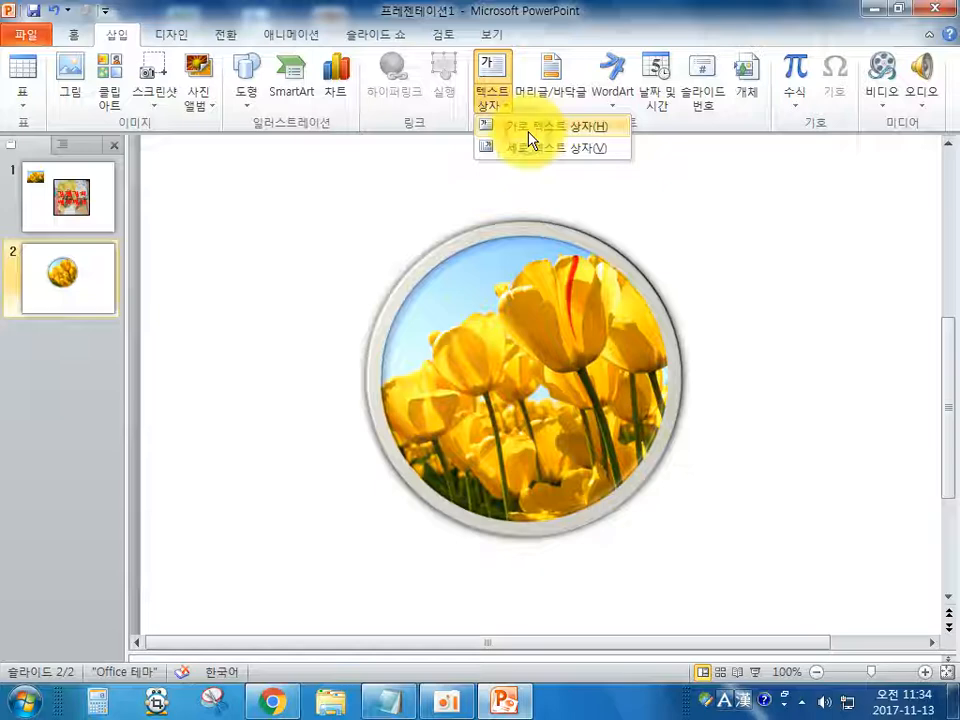
left_click(530, 139)
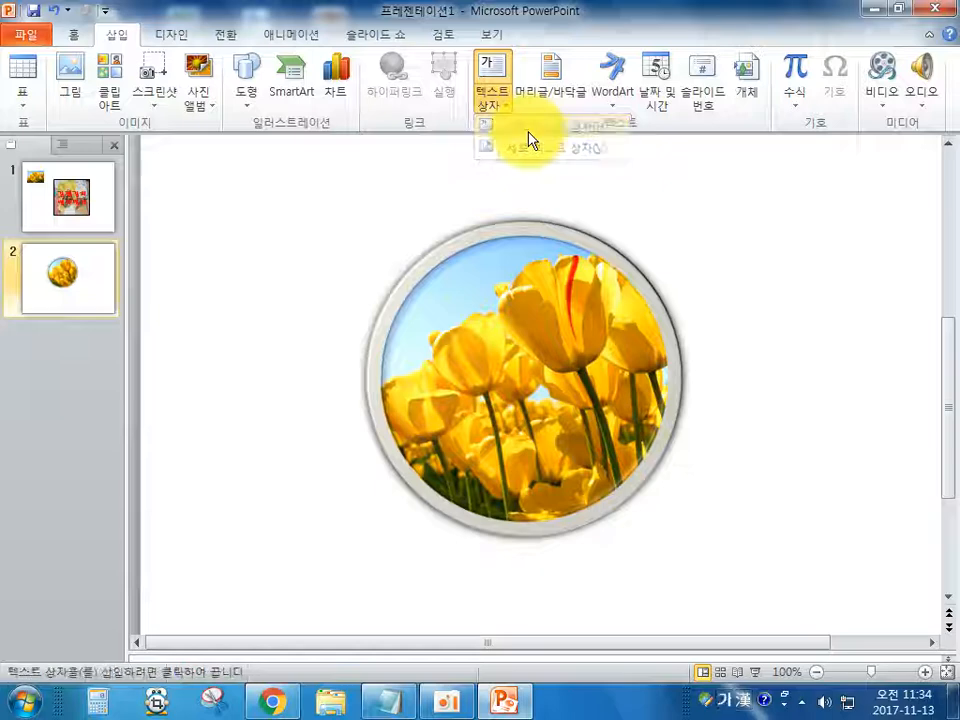
left_click(310, 177)
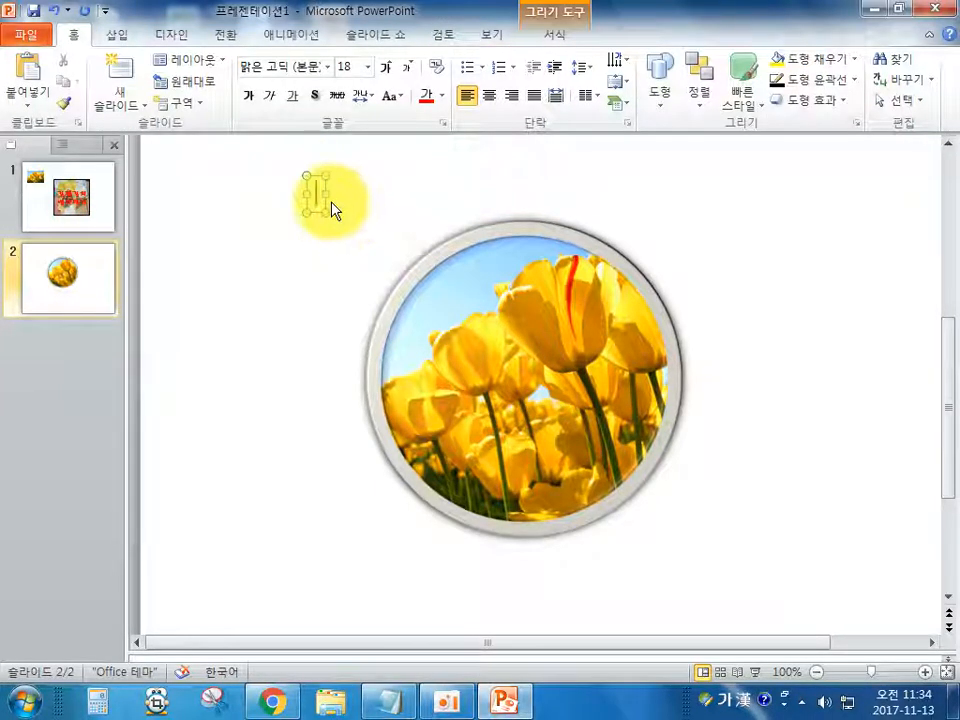
left_click_drag(328, 193, 492, 194)
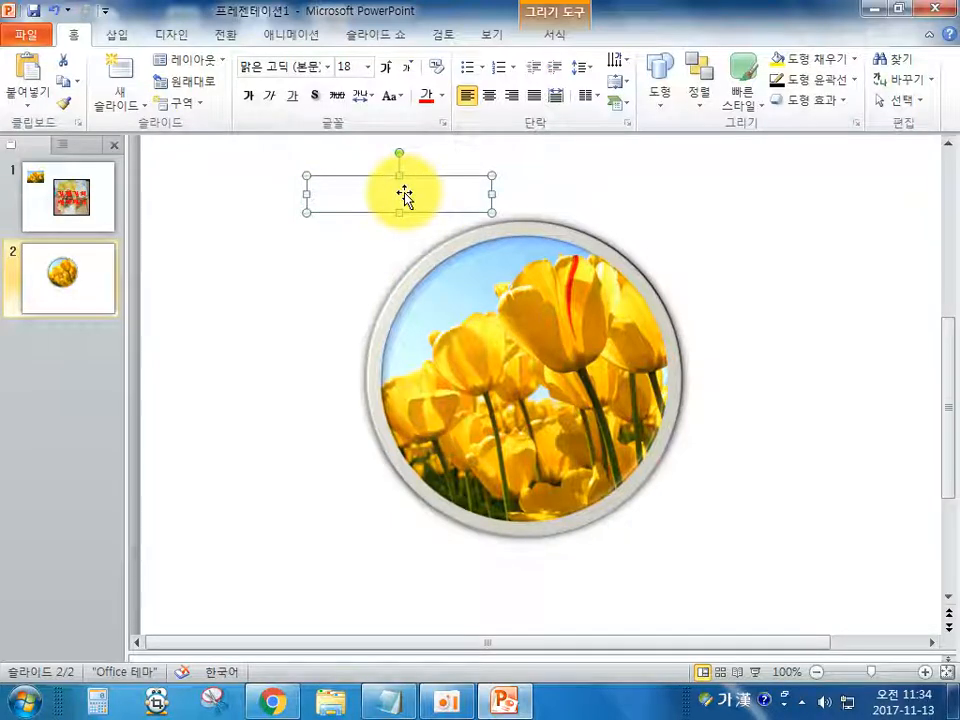
type("대표 이미지")
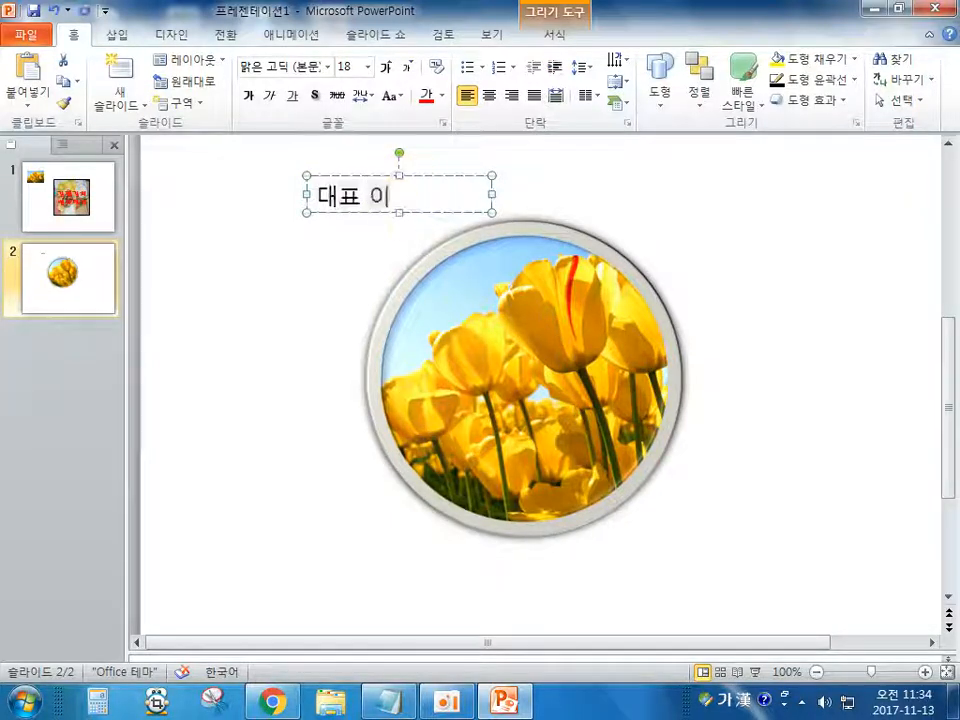
Format the 대표 이미지 text at size 36 in bold and widen its box so it fits on one line.
left_click(370, 179)
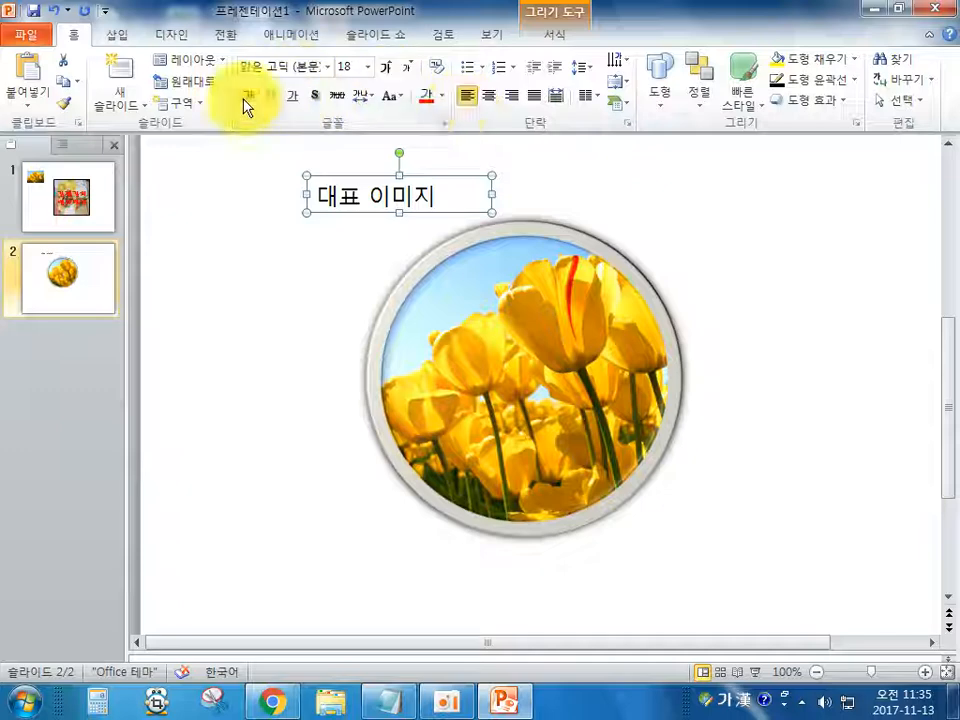
left_click(368, 67)
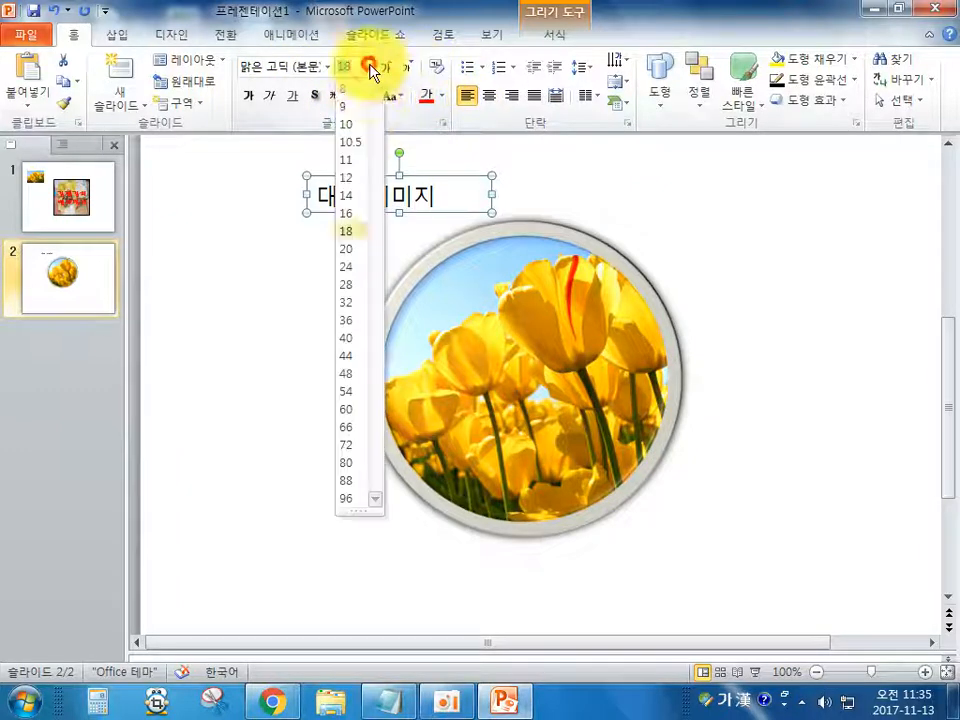
left_click(357, 327)
left_click_drag(491, 235, 613, 224)
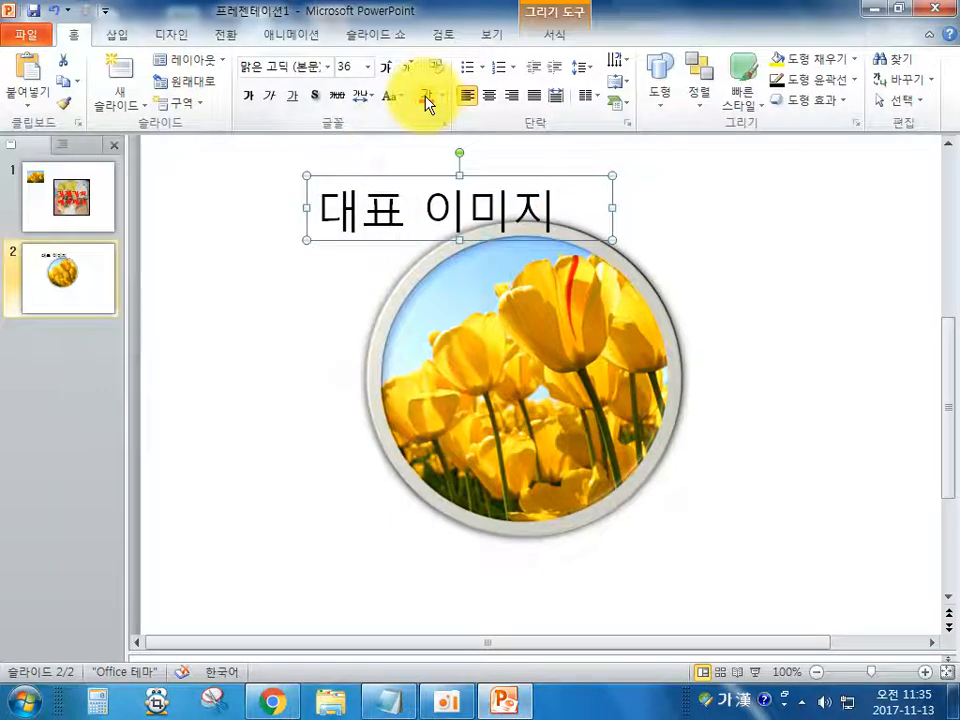
left_click(251, 95)
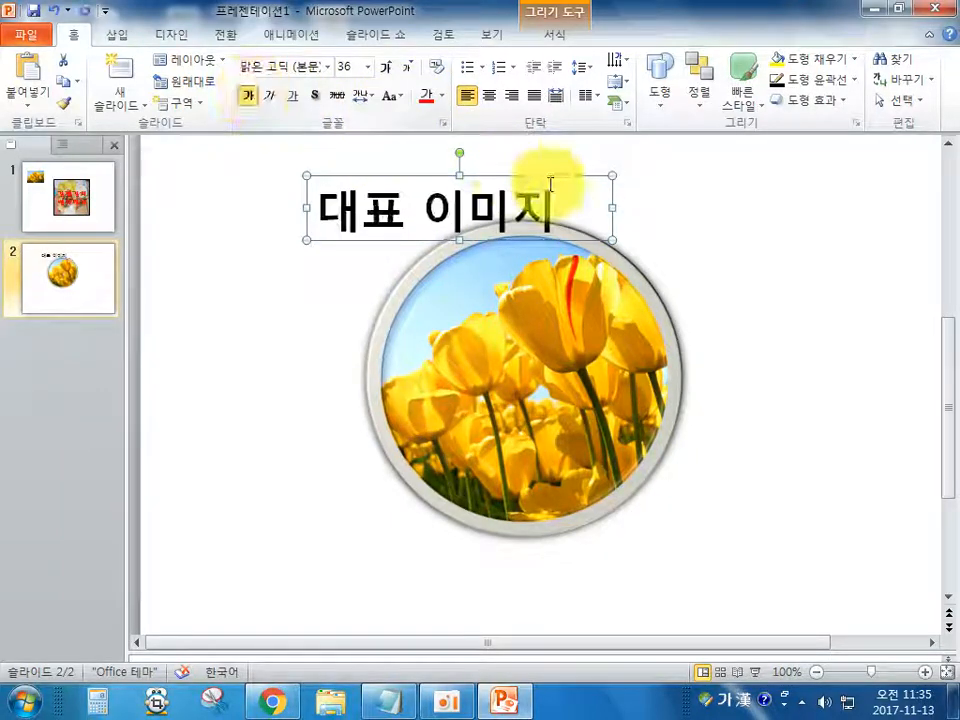
Move the text box onto the middle of the circular tulip picture and center-align its text.
left_click_drag(549, 177, 626, 345)
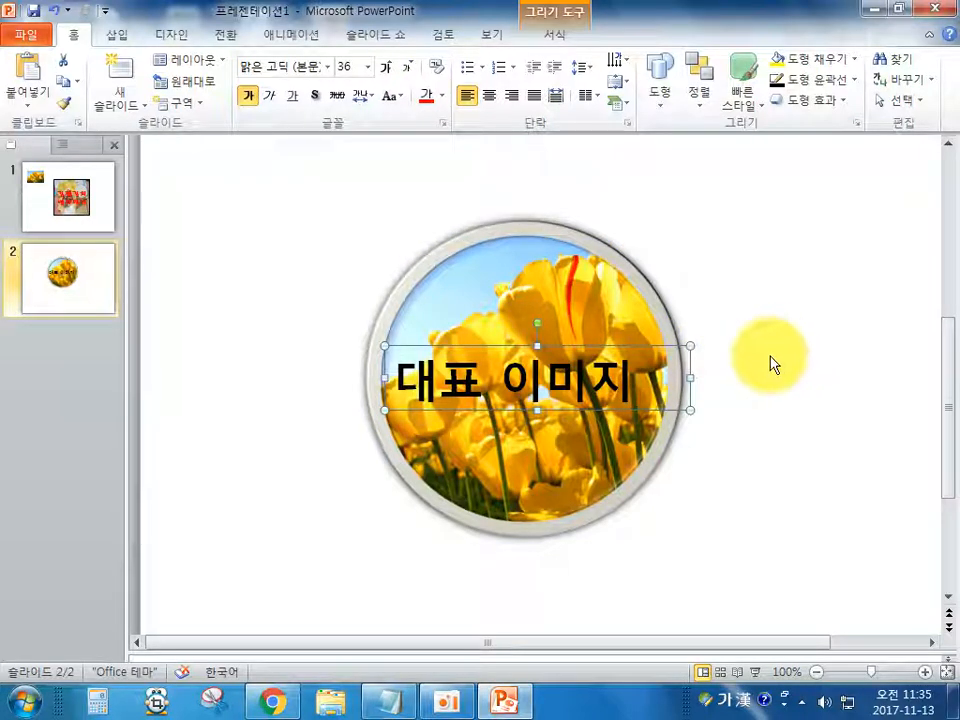
left_click(489, 97)
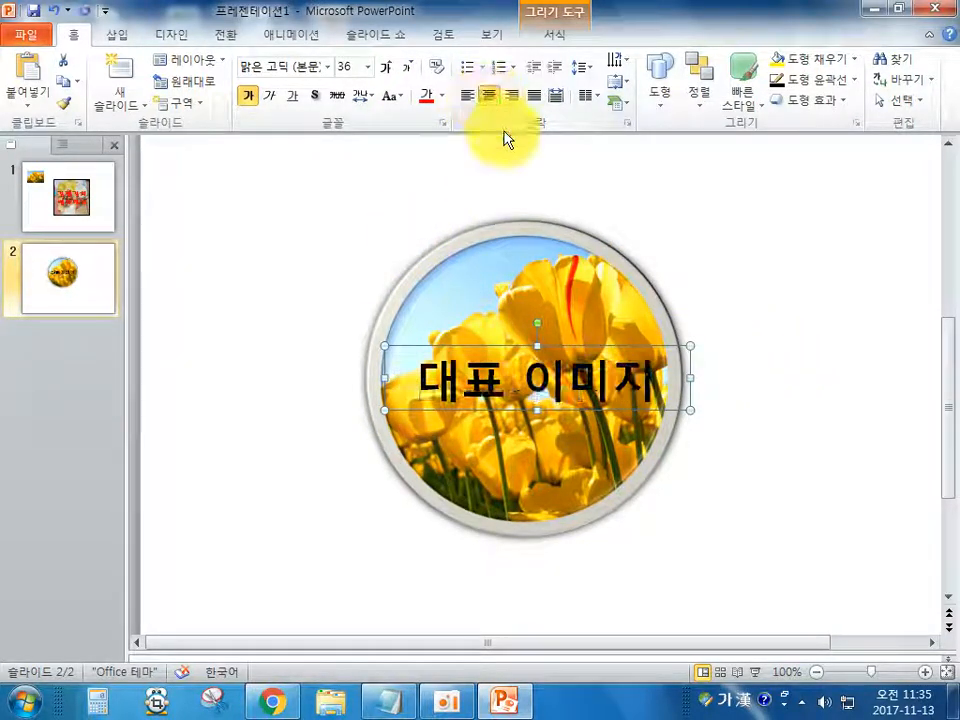
mouse_move(561, 347)
left_mouse_down()
mouse_move(558, 334)
mouse_move(546, 349)
left_mouse_up()
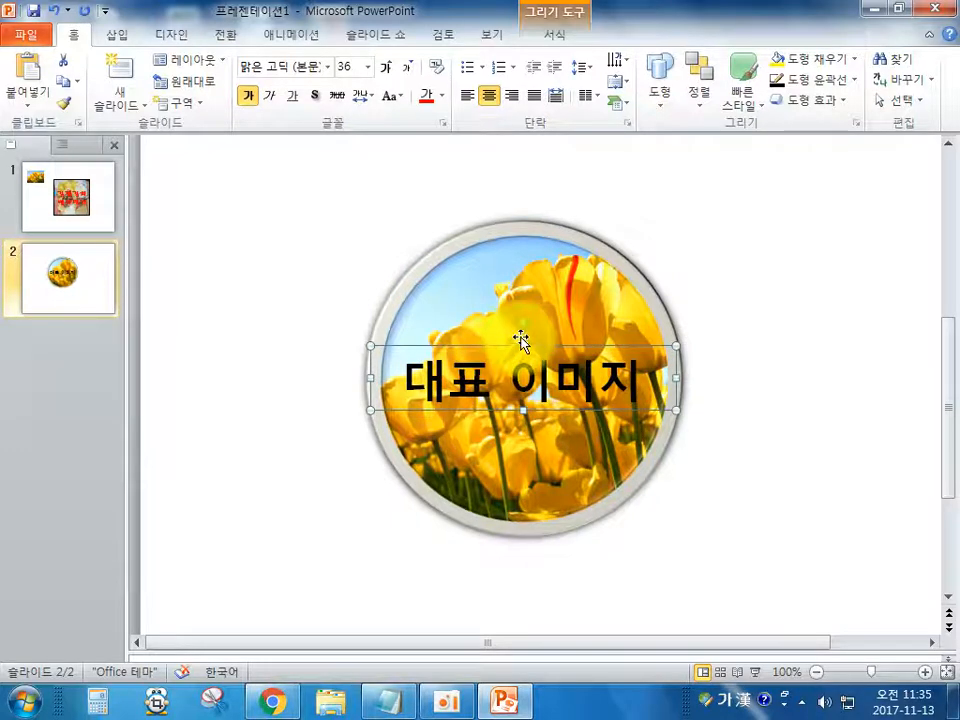
Color the 대표 이미지 text red after trying white, and shift its box slightly up and right.
left_click(441, 96)
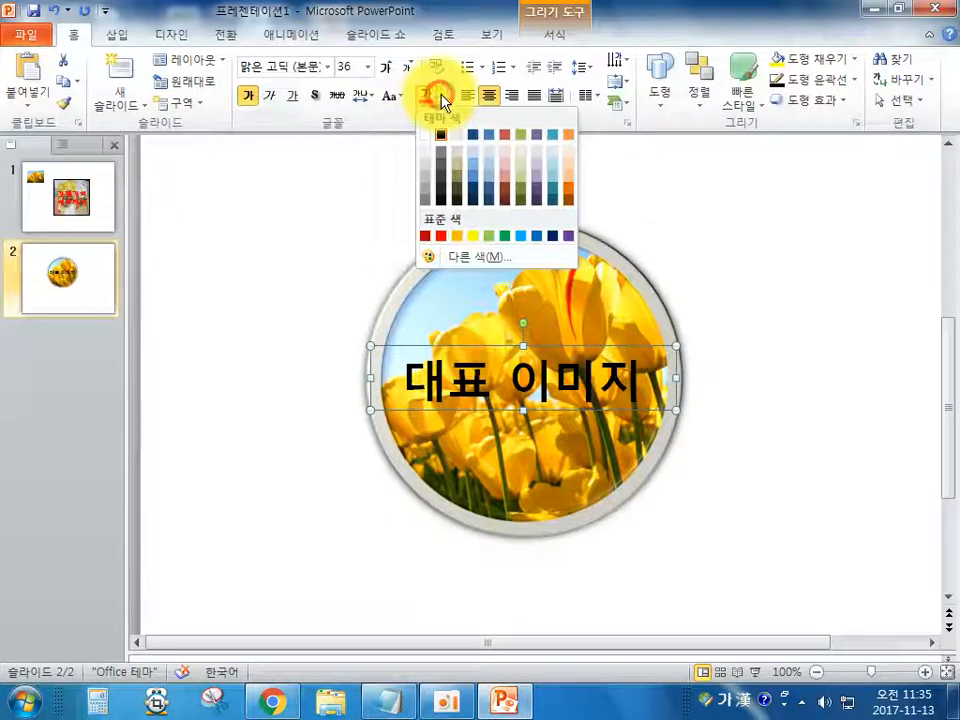
left_click(426, 135)
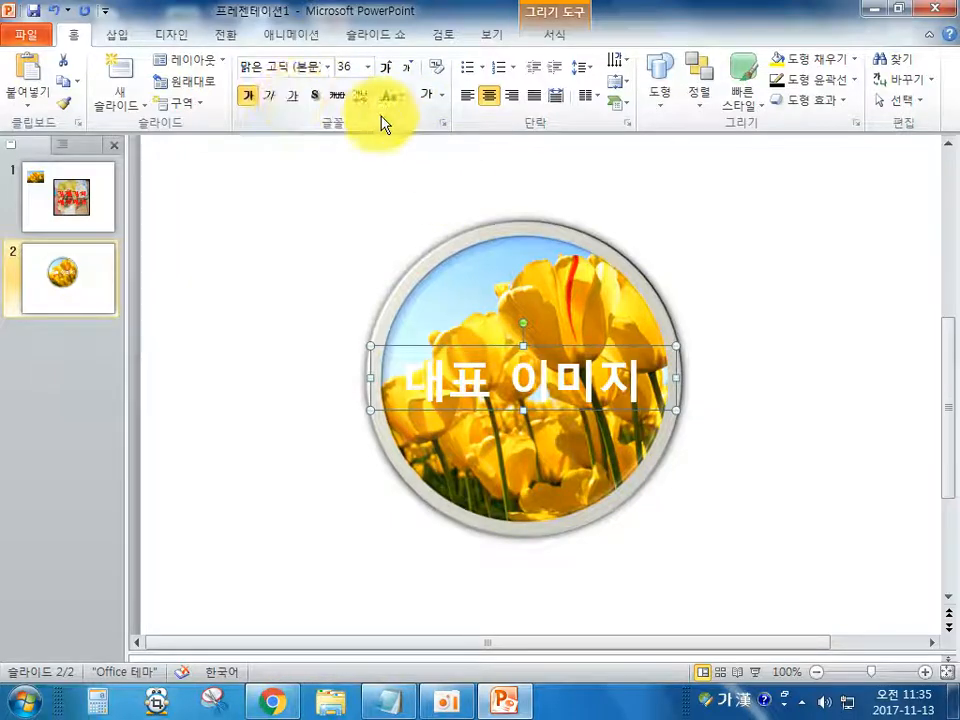
left_click(439, 100)
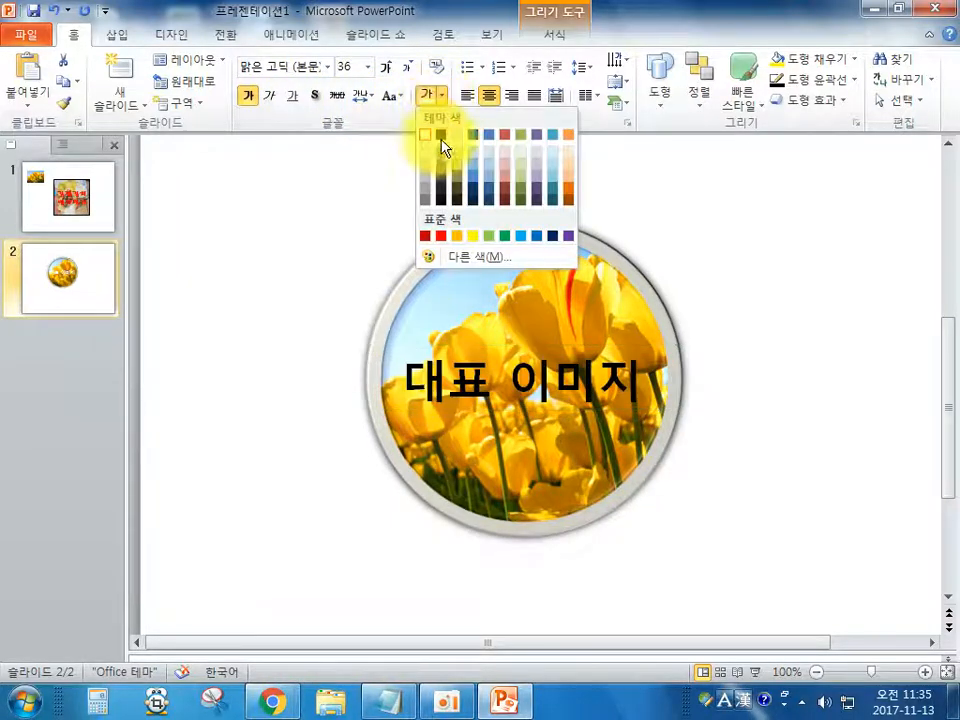
left_click(438, 237)
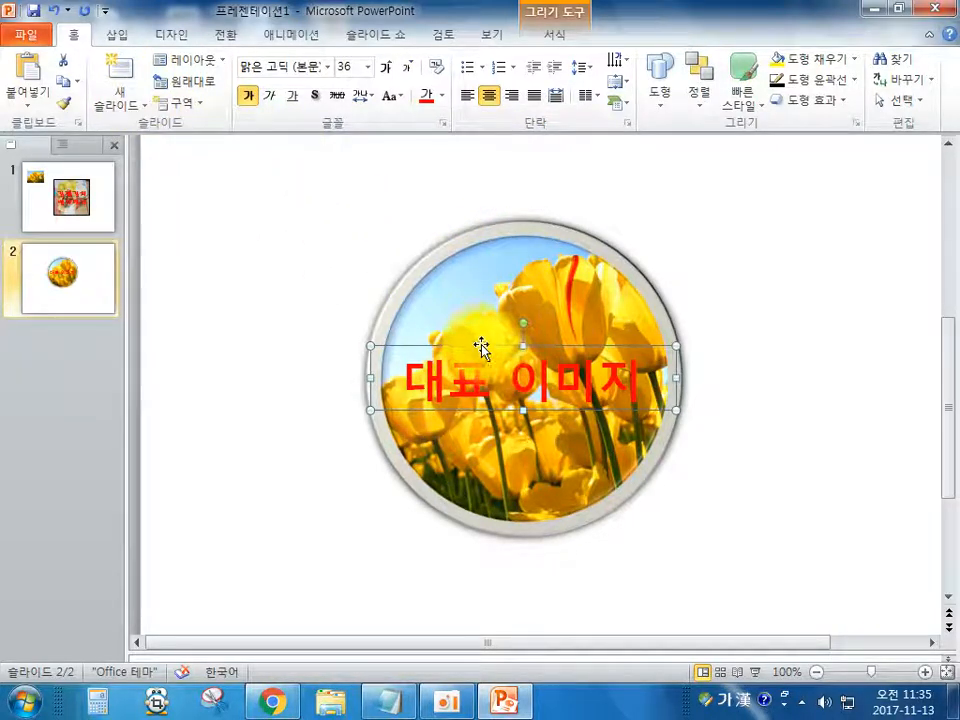
mouse_move(481, 346)
left_mouse_down()
mouse_move(201, 161)
mouse_move(272, 188)
mouse_move(469, 360)
mouse_move(491, 360)
mouse_move(489, 335)
left_mouse_up()
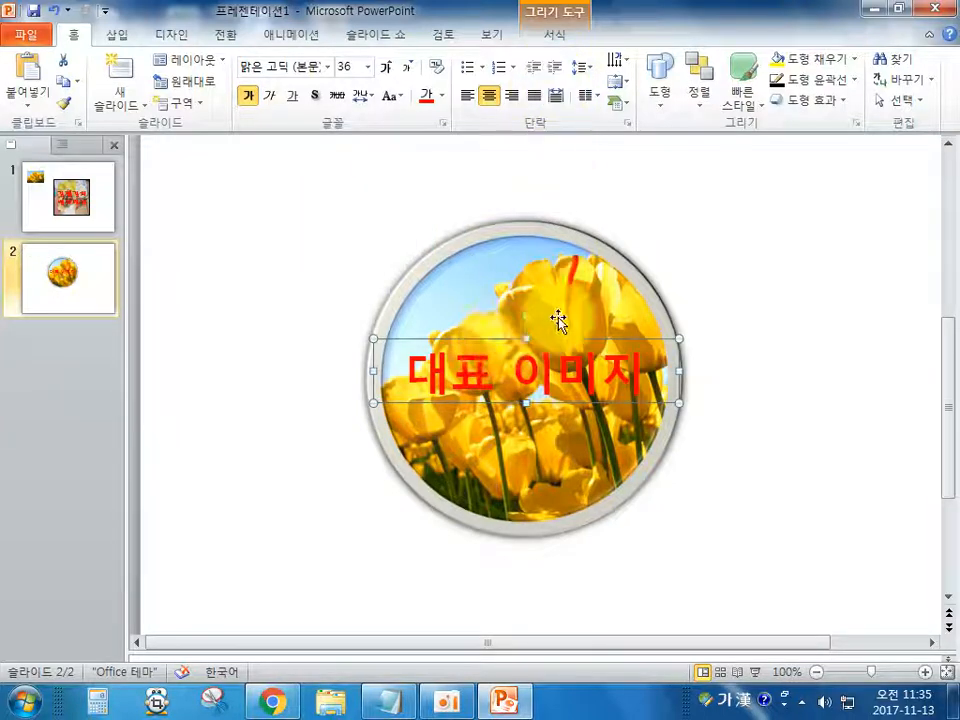
Apply the first 휘기 (warp) transform text effect to the 대표 이미지 text.
left_click(557, 42)
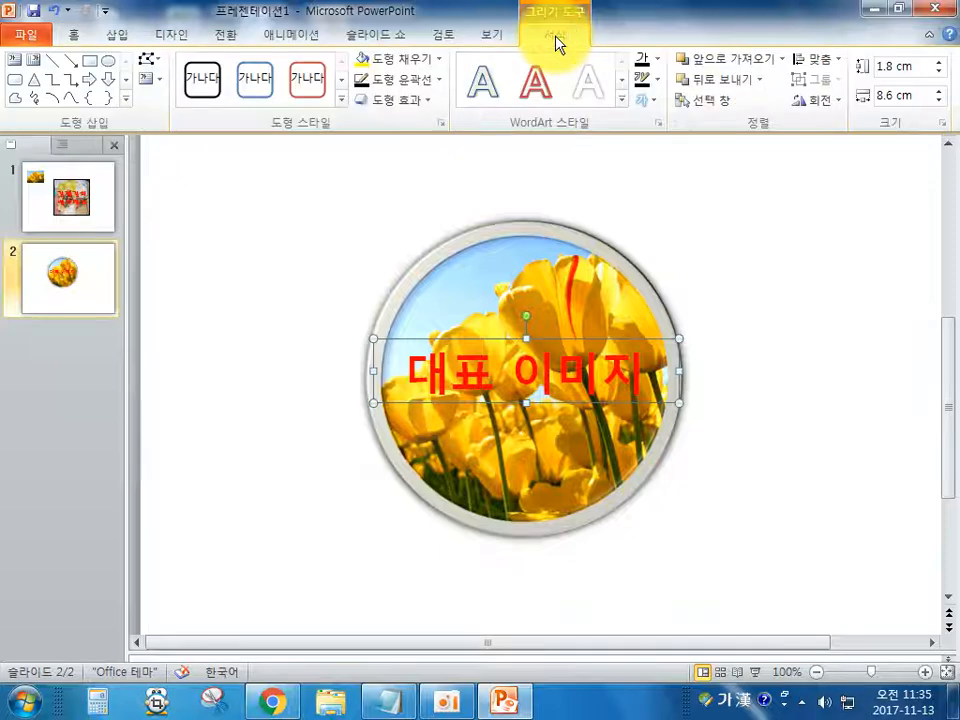
mouse_move(455, 40)
left_mouse_down()
mouse_move(522, 152)
mouse_move(678, 148)
left_mouse_up()
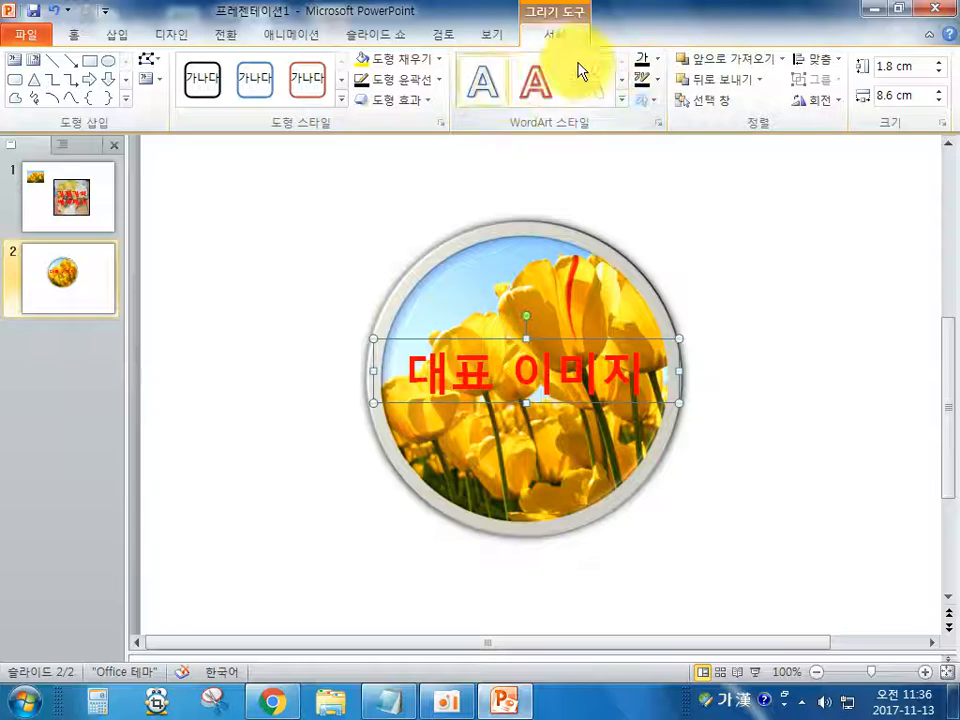
left_click(651, 101)
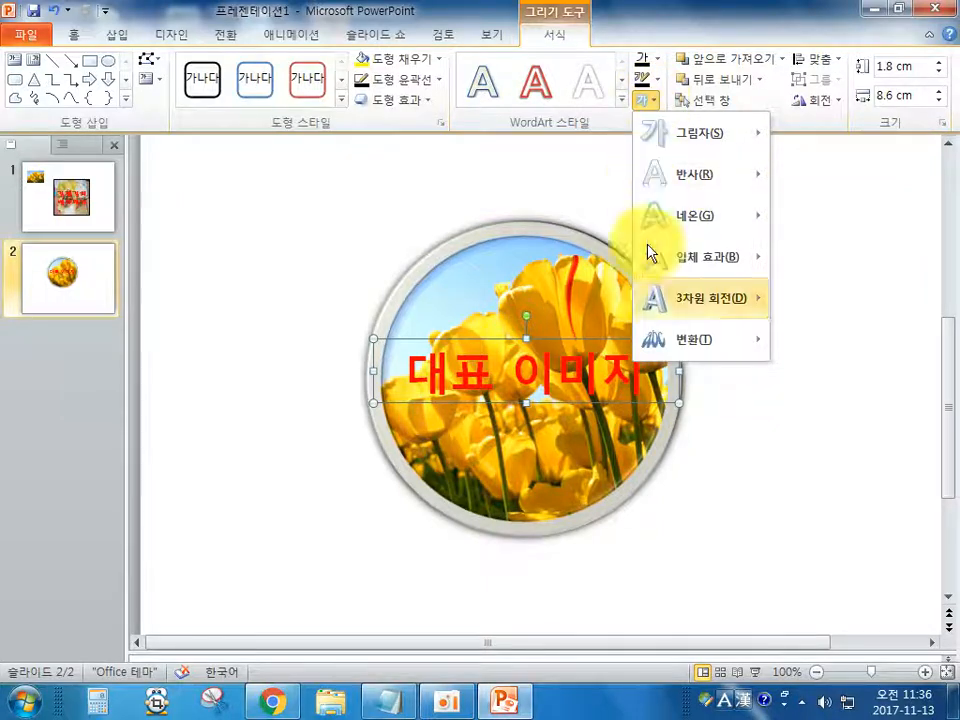
mouse_move(682, 348)
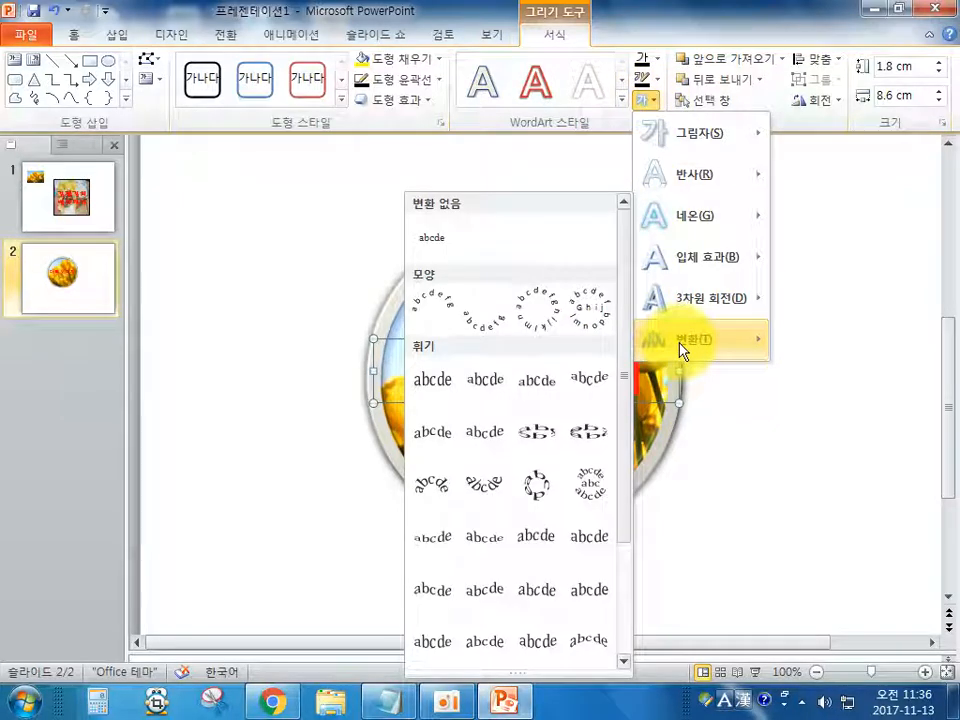
mouse_move(682, 228)
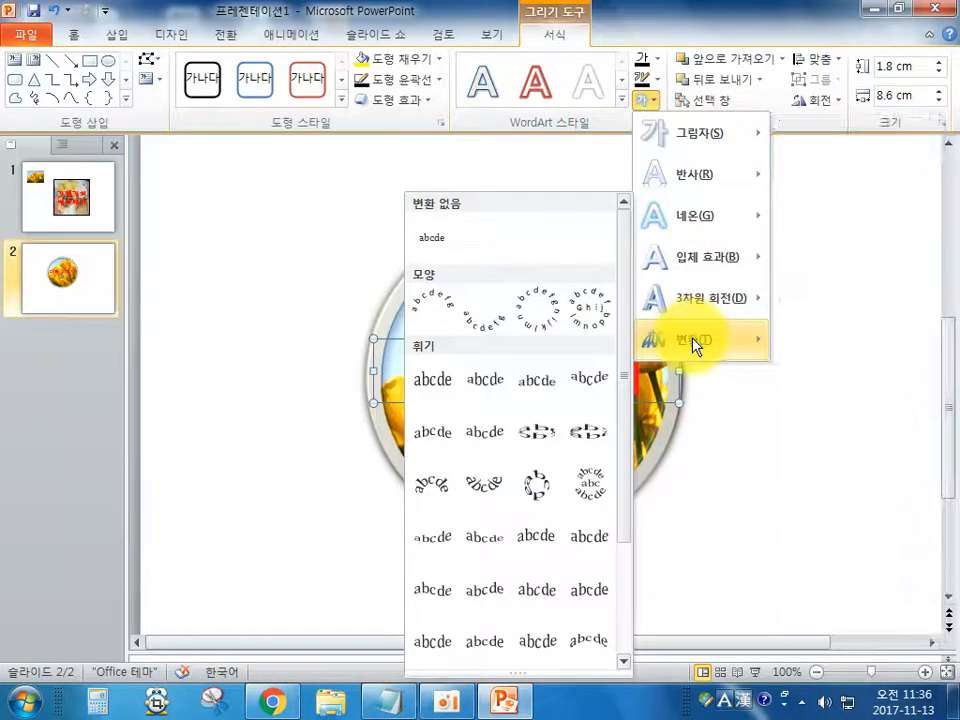
left_click(440, 385)
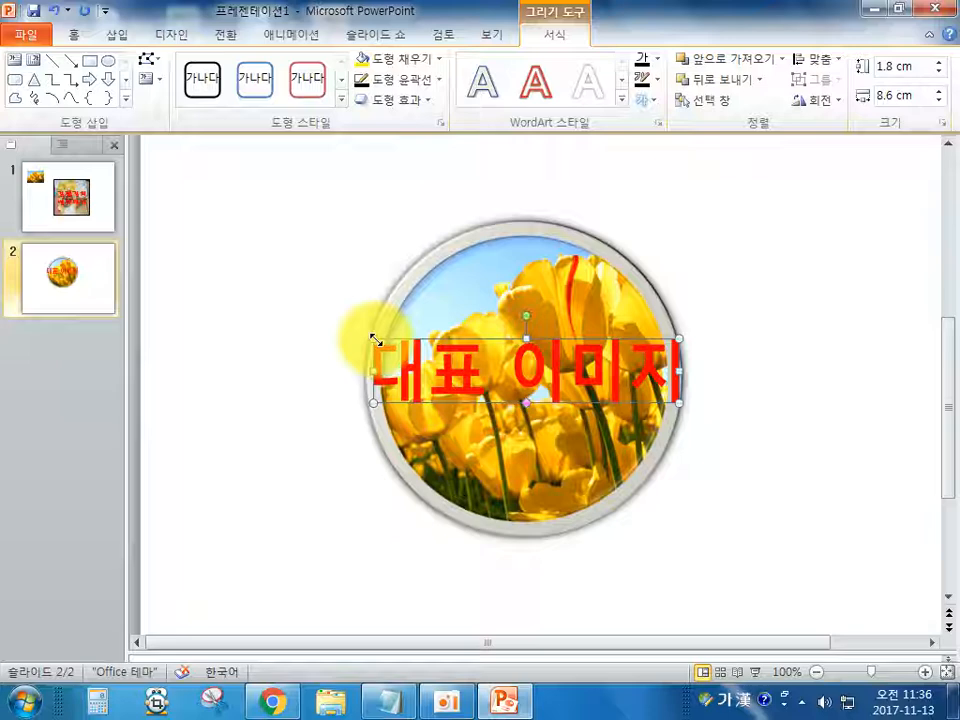
Resize the warped text to about 2 cm high by 7.6 cm wide and center it within the circular picture.
left_click_drag(374, 340, 448, 340)
left_click_drag(678, 397, 648, 367)
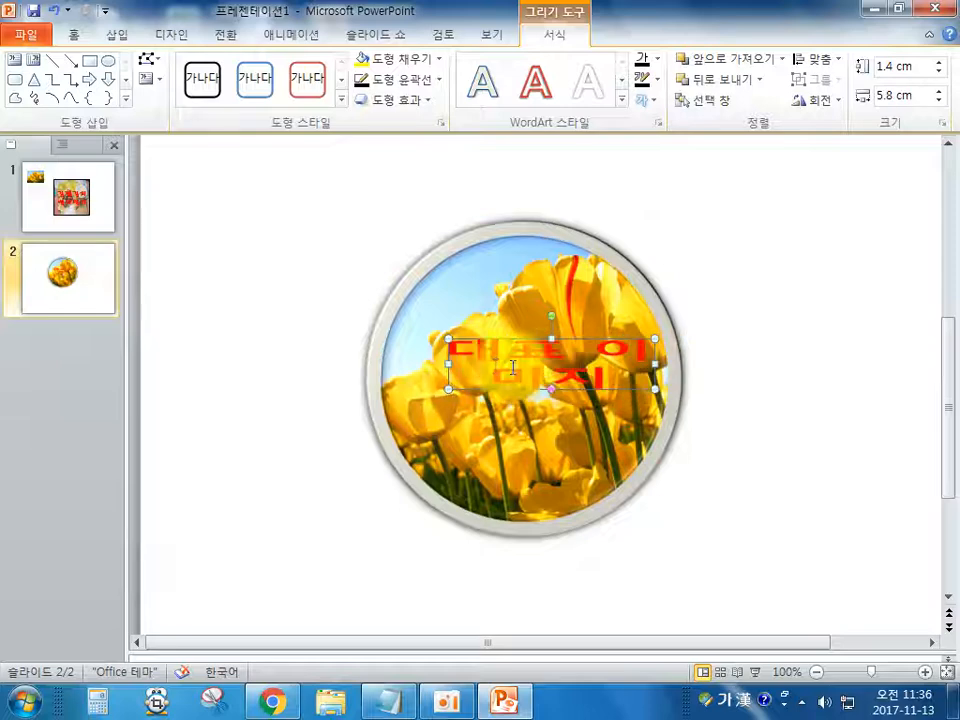
left_click_drag(448, 364, 405, 358)
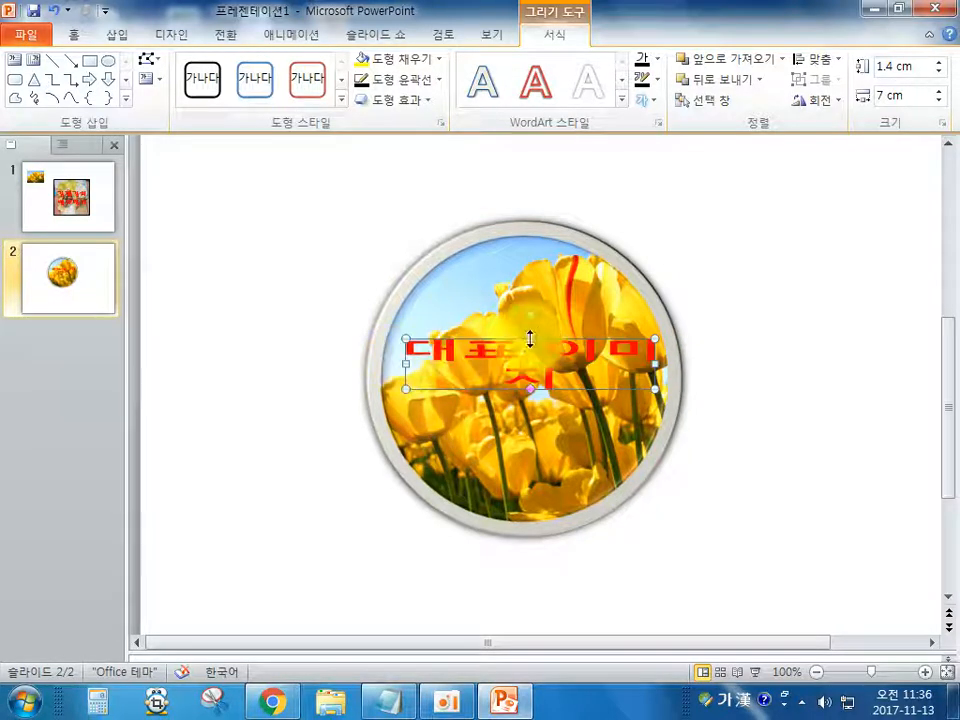
left_click_drag(530, 338, 530, 318)
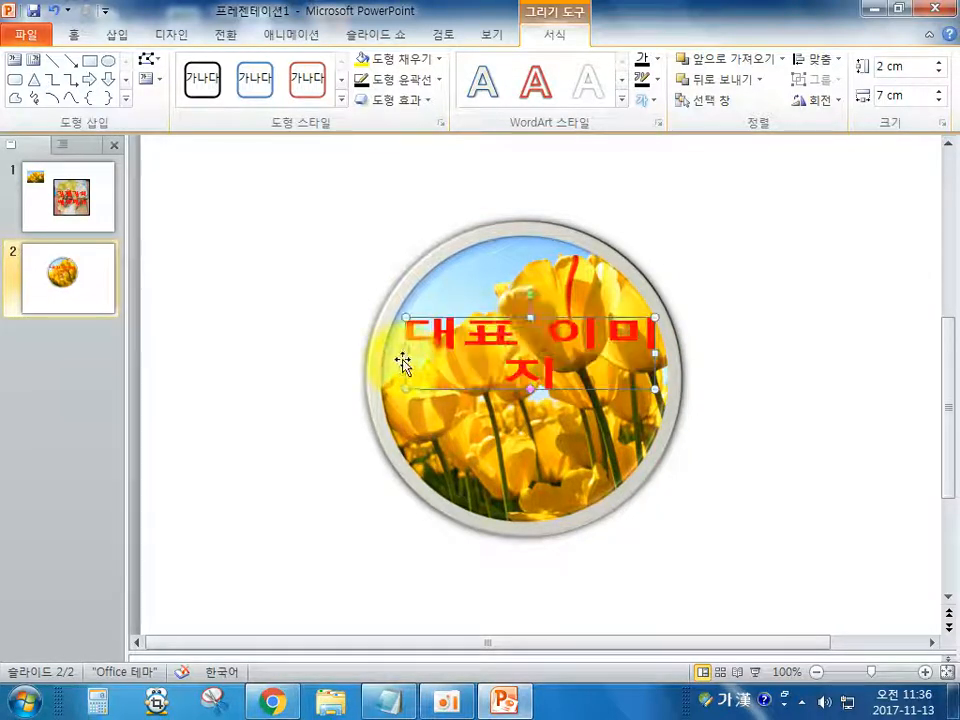
left_click_drag(403, 358, 385, 357)
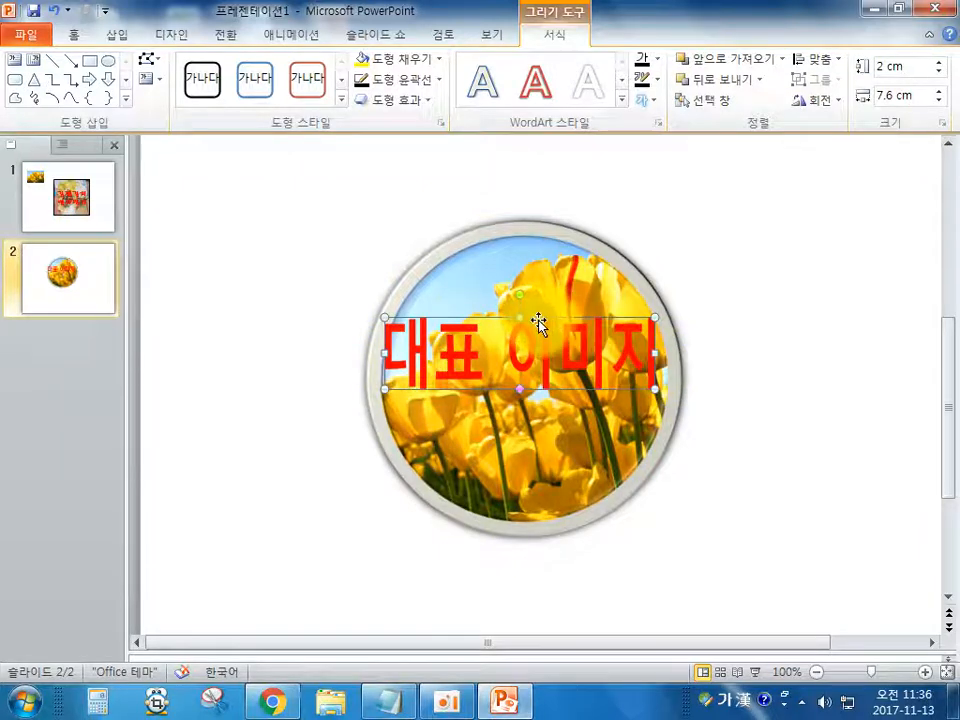
left_click_drag(537, 318, 554, 347)
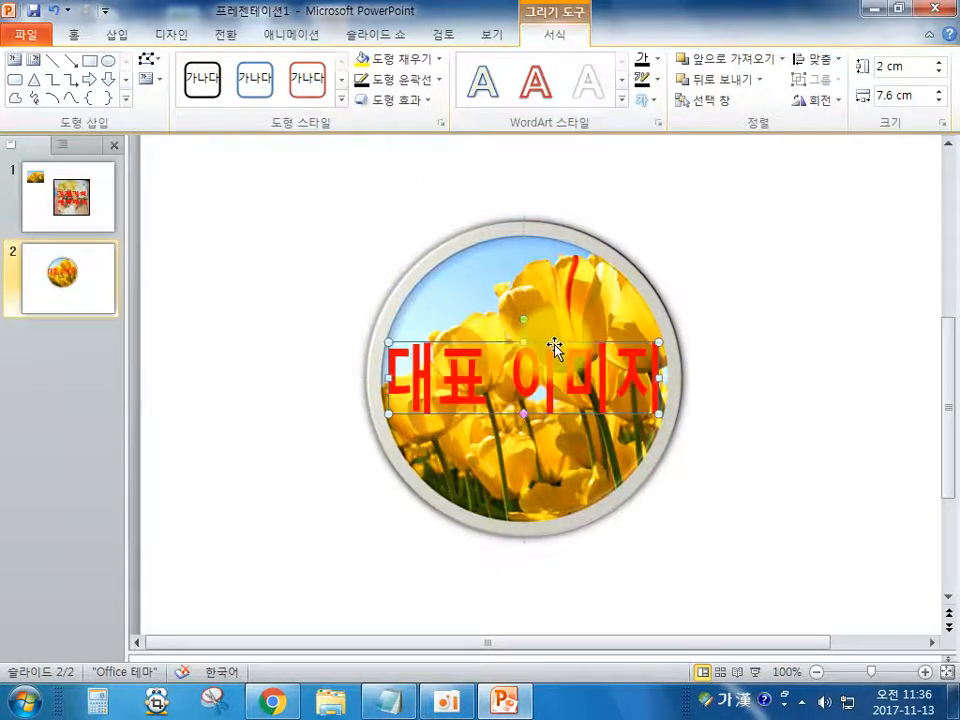
Give the 대표 이미지 letters a black outline and a yellow fill, trying a white fill first.
left_click(655, 79)
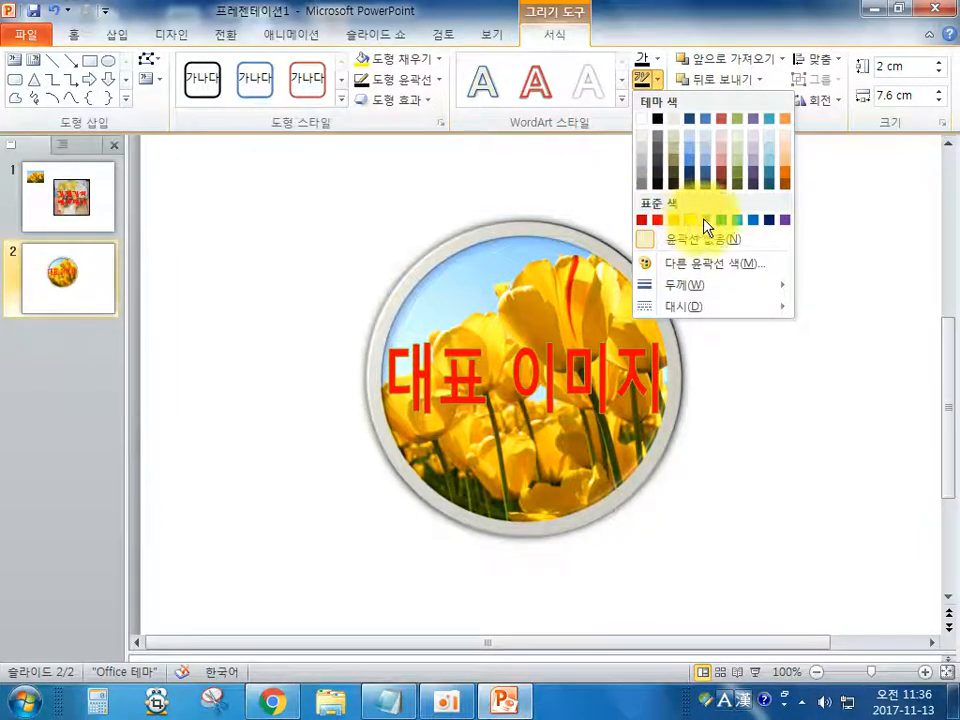
left_click(660, 123)
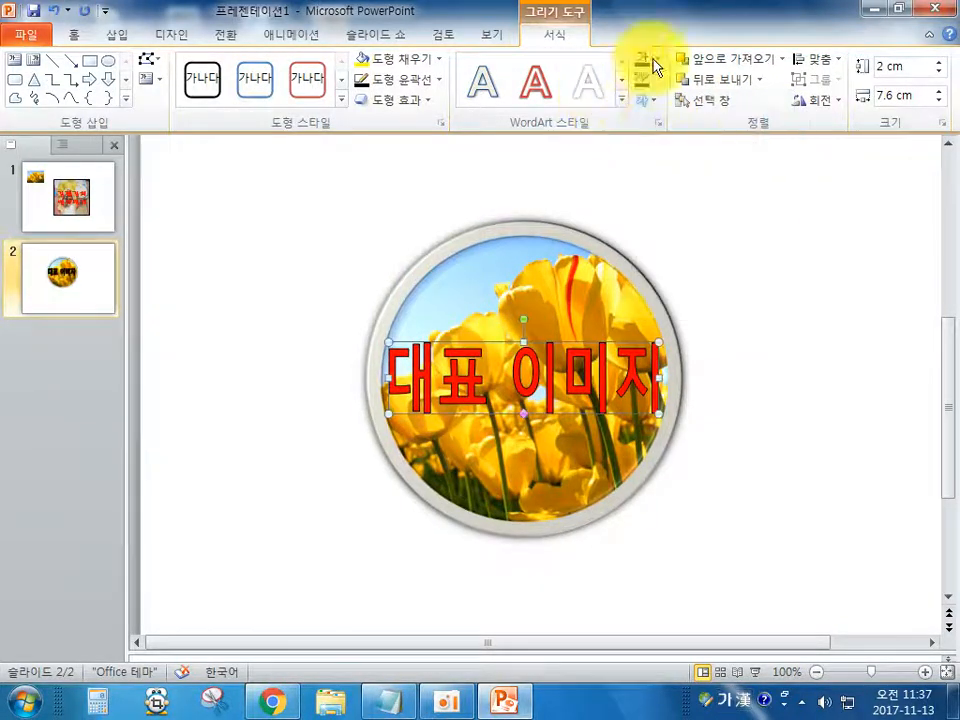
left_click(655, 66)
left_click(644, 100)
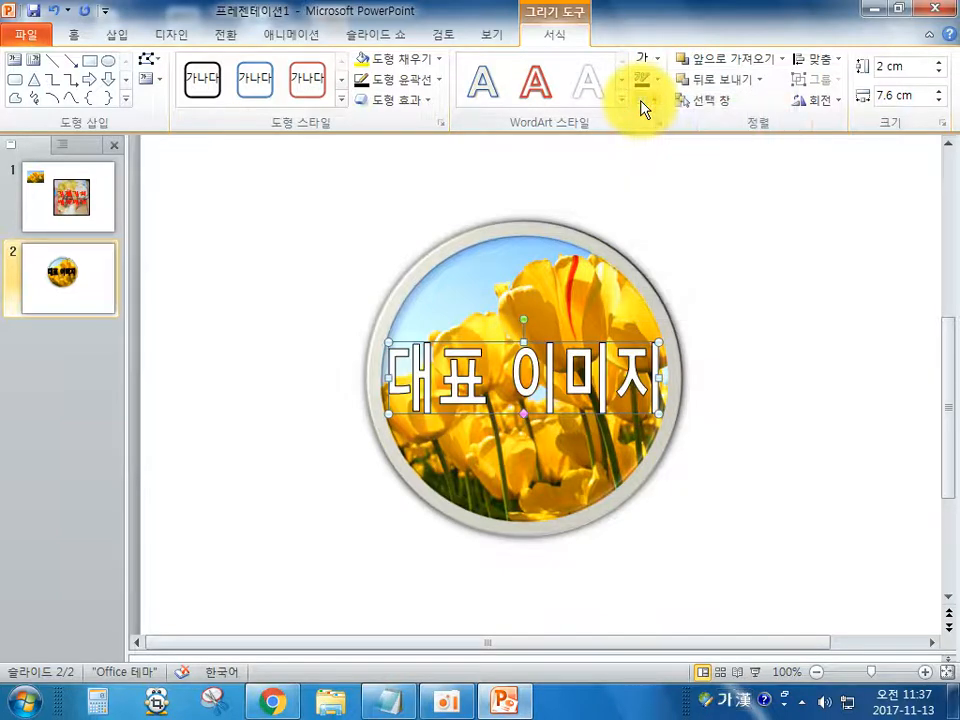
left_click(653, 63)
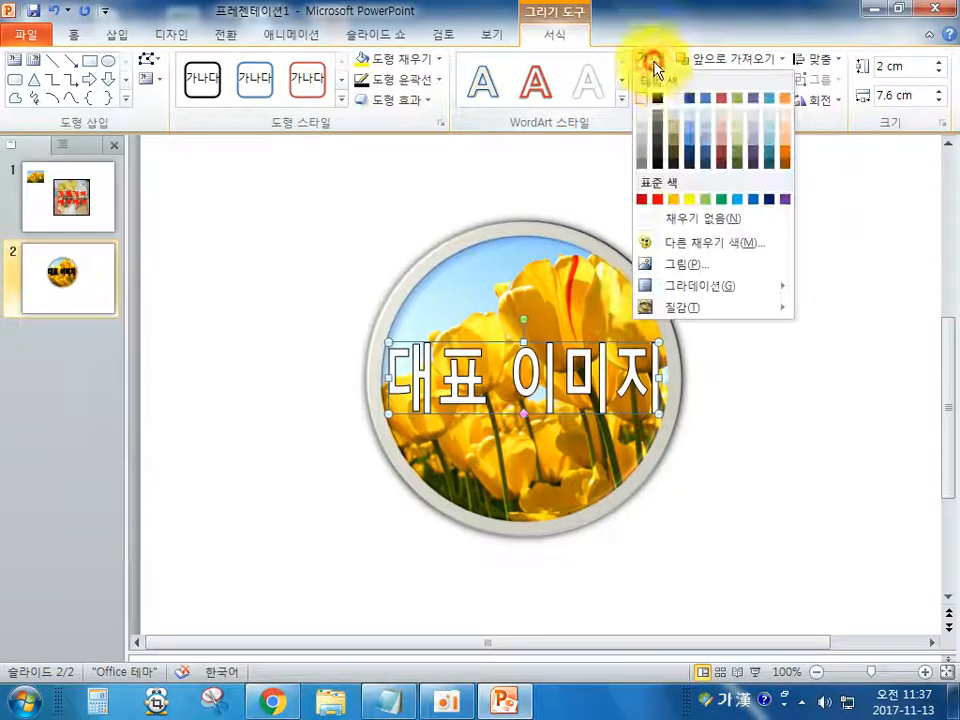
left_click(689, 199)
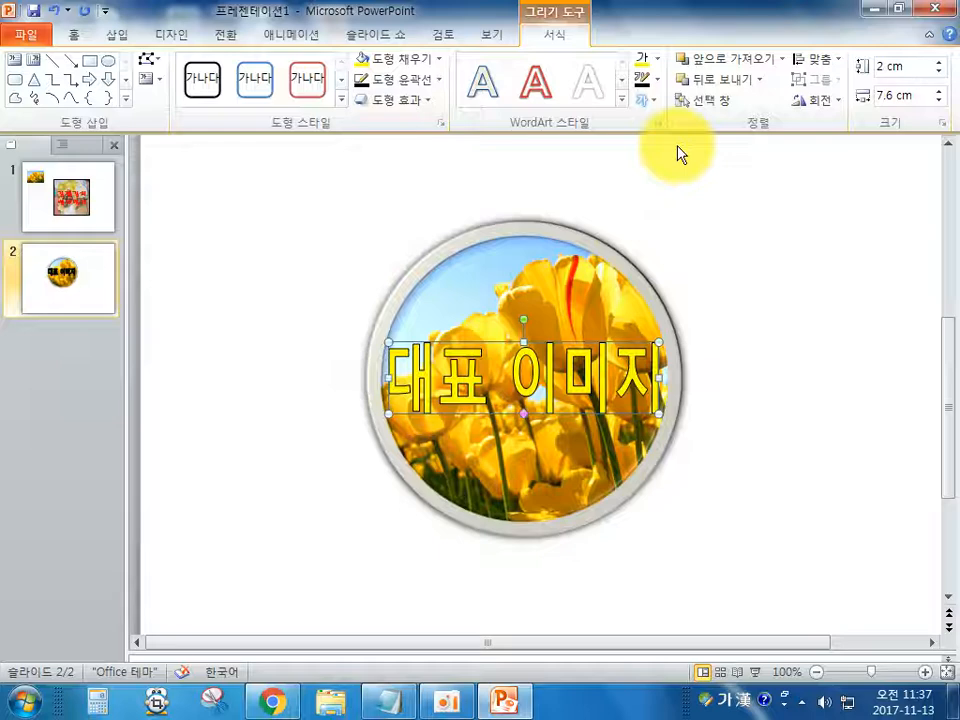
left_click(659, 86)
left_click(655, 30)
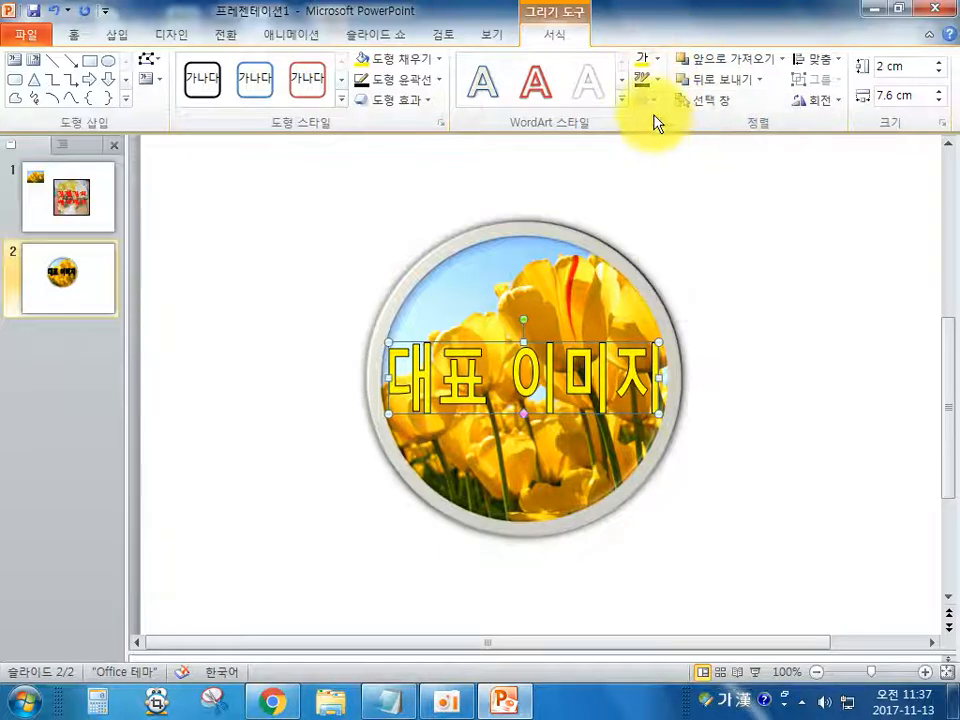
Apply the red neon glow variation from the second row to the 대표 이미지 letters.
left_click(652, 100)
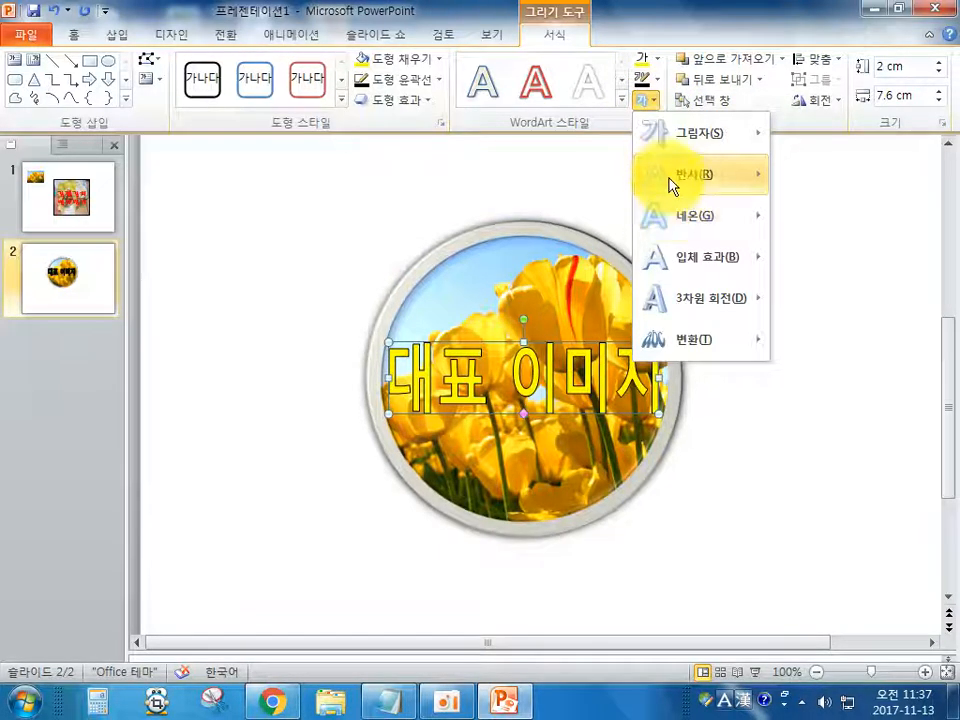
mouse_move(672, 188)
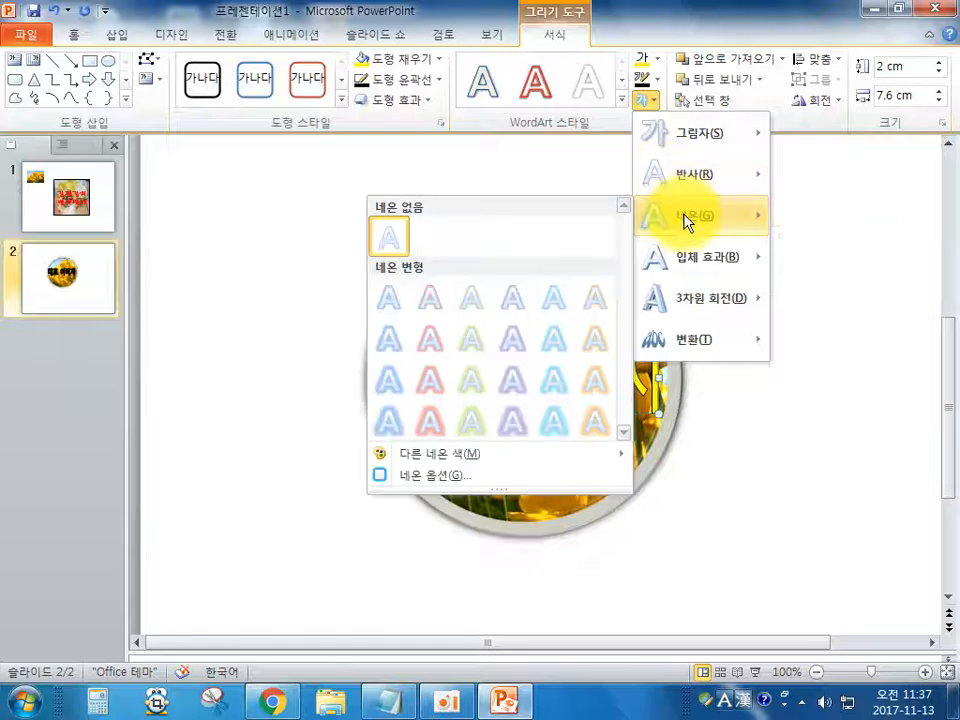
left_click(425, 352)
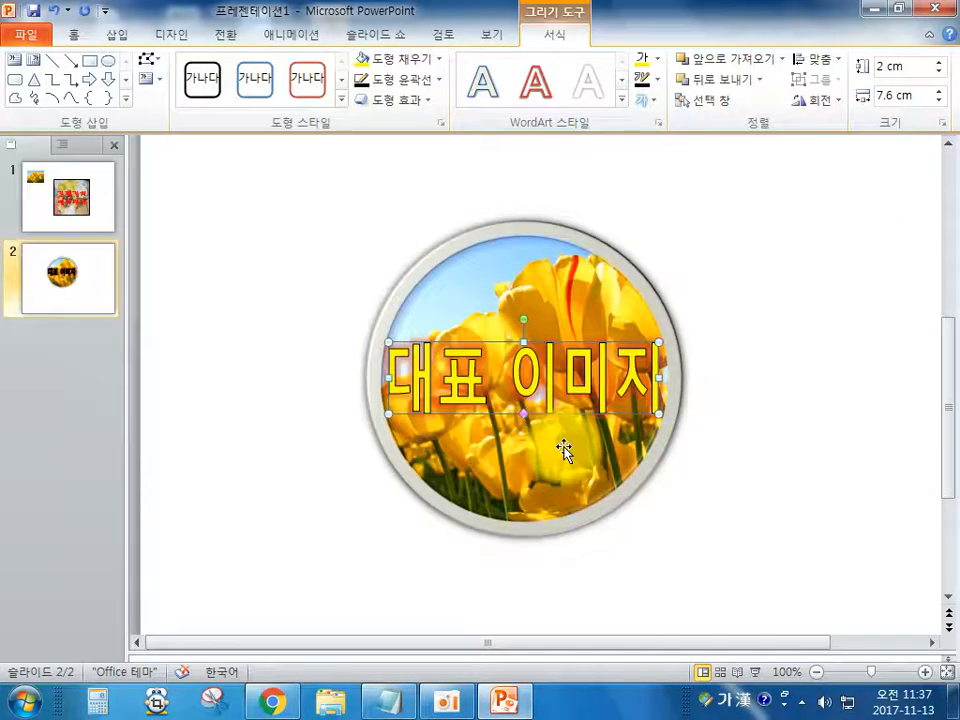
left_click(735, 392)
Change the fill of the 대표 이미지 letters to white.
left_click(540, 350)
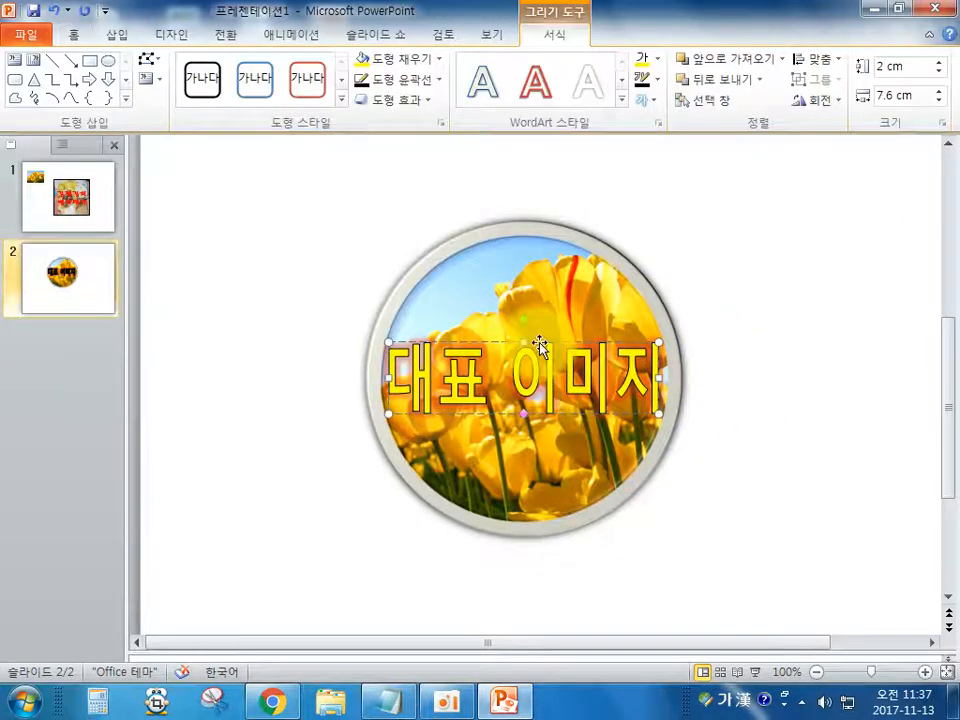
left_click(657, 62)
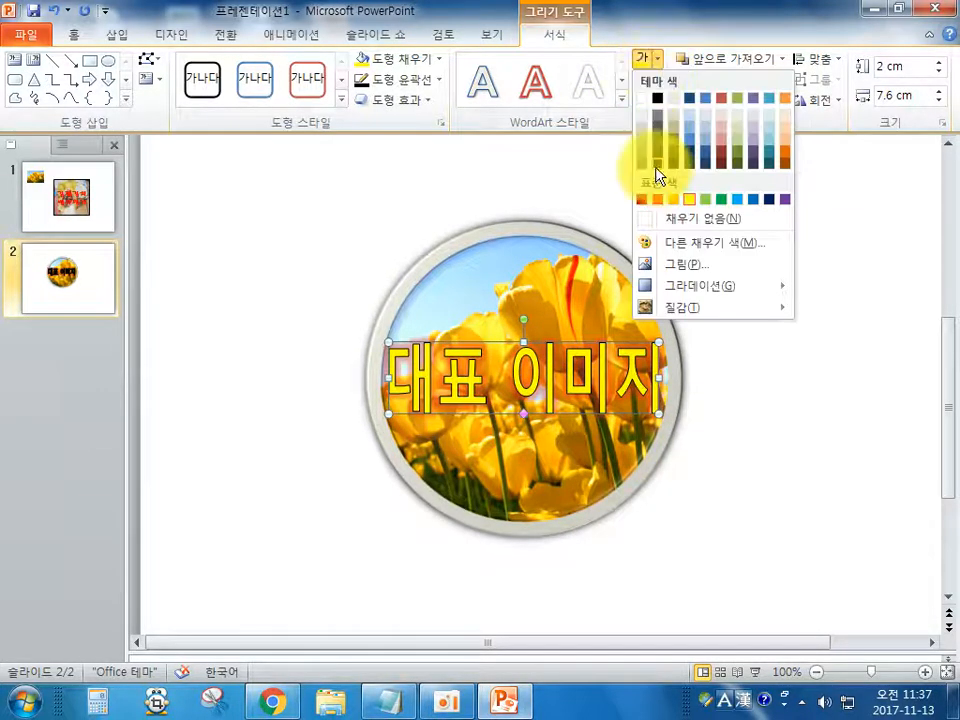
left_click(641, 98)
left_click(711, 350)
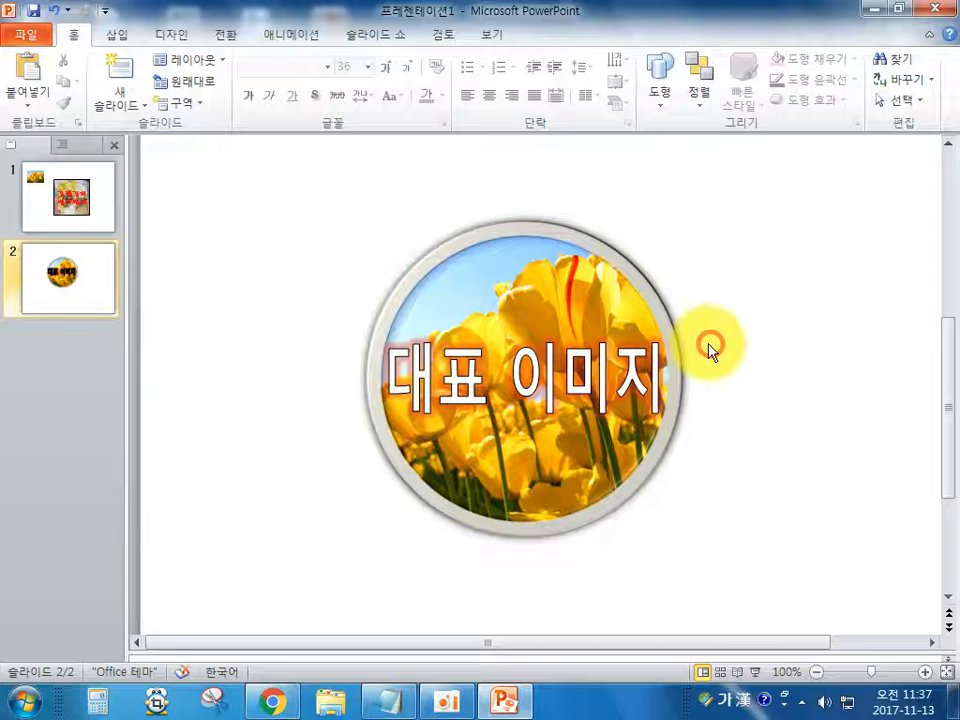
left_click(615, 345)
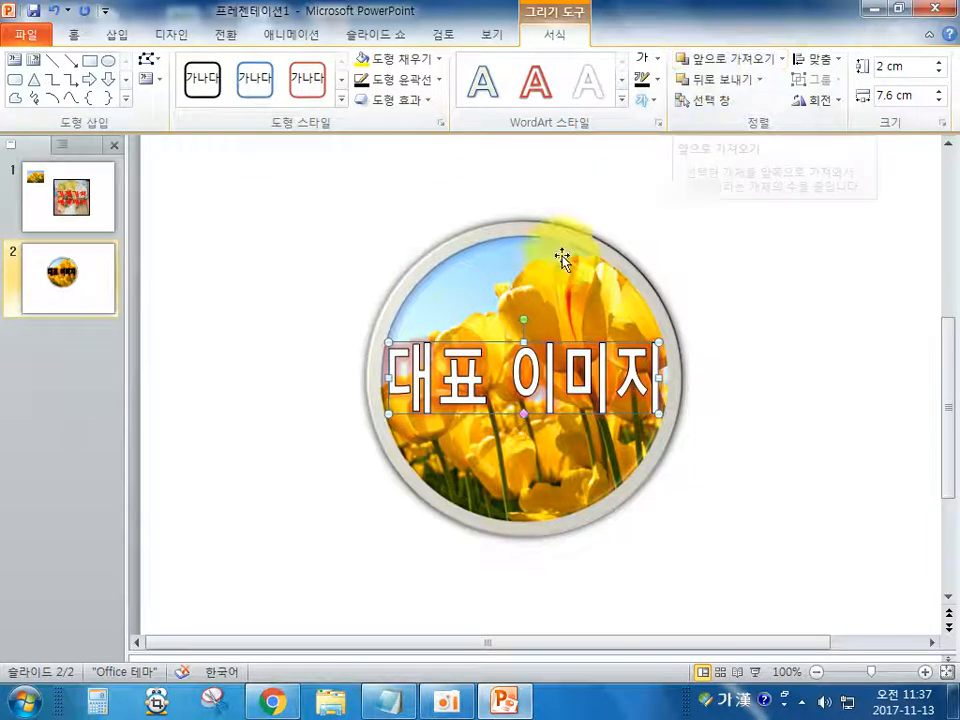
left_click(531, 280)
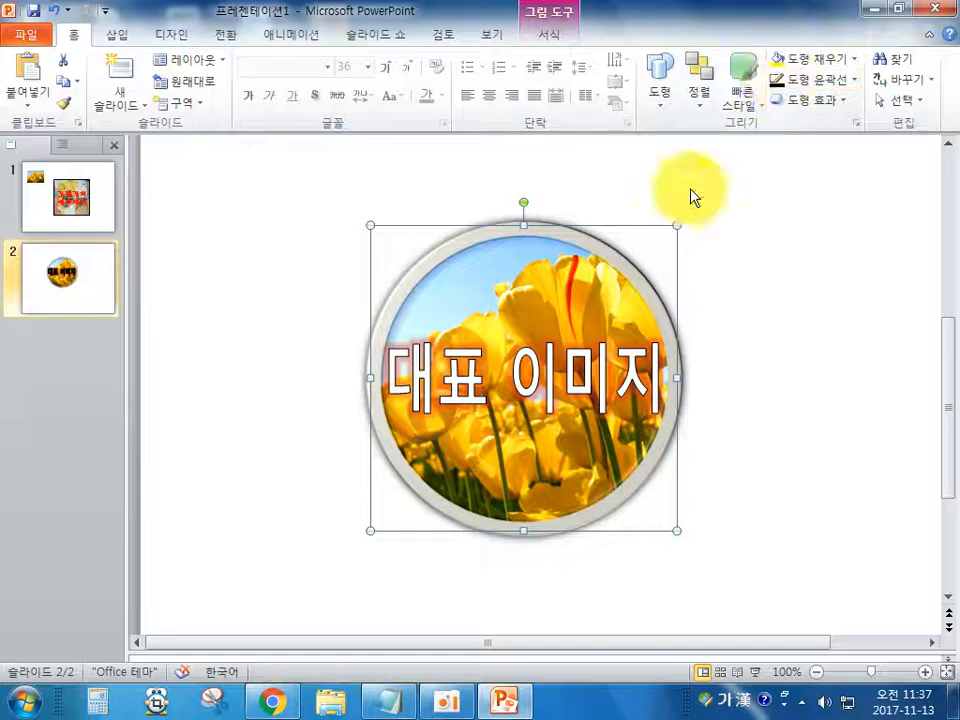
left_click(686, 315)
left_click(533, 352)
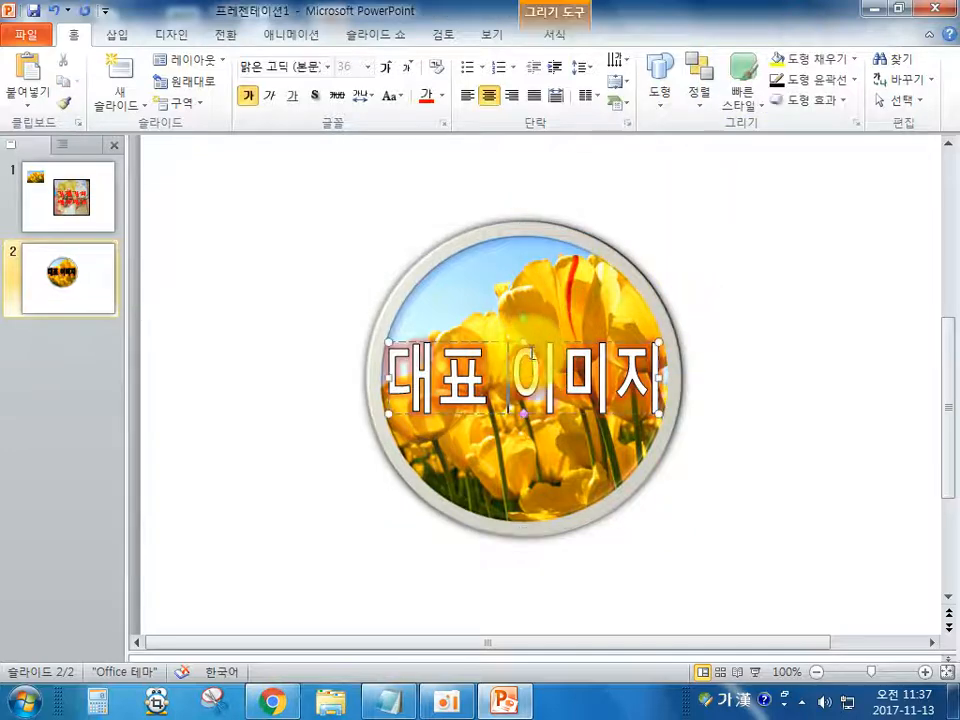
left_click(541, 340)
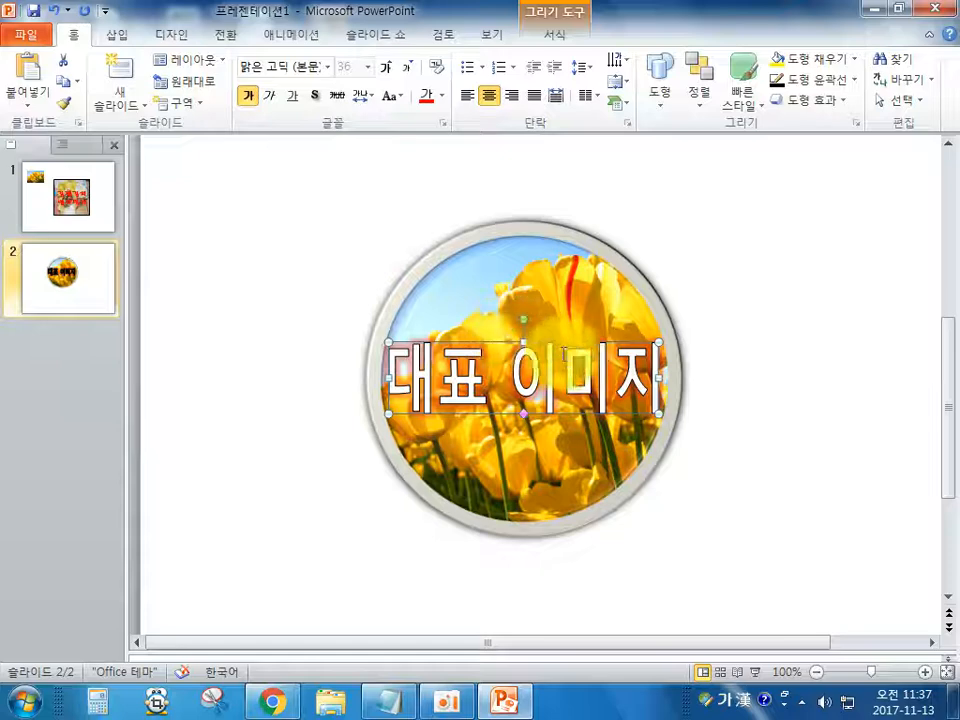
left_click(266, 378)
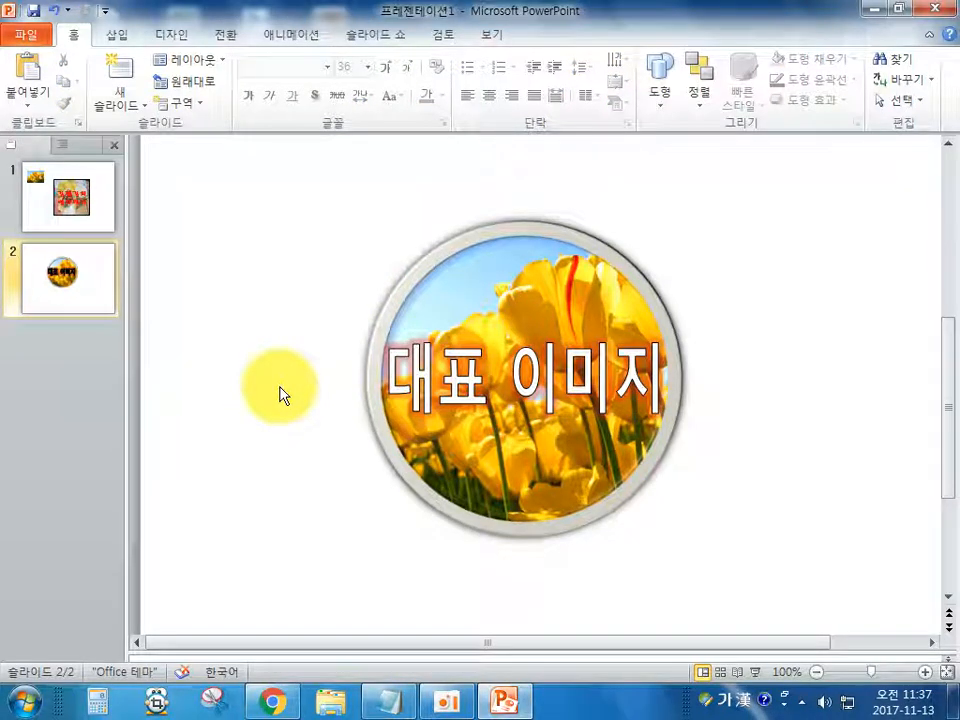
left_click(488, 259)
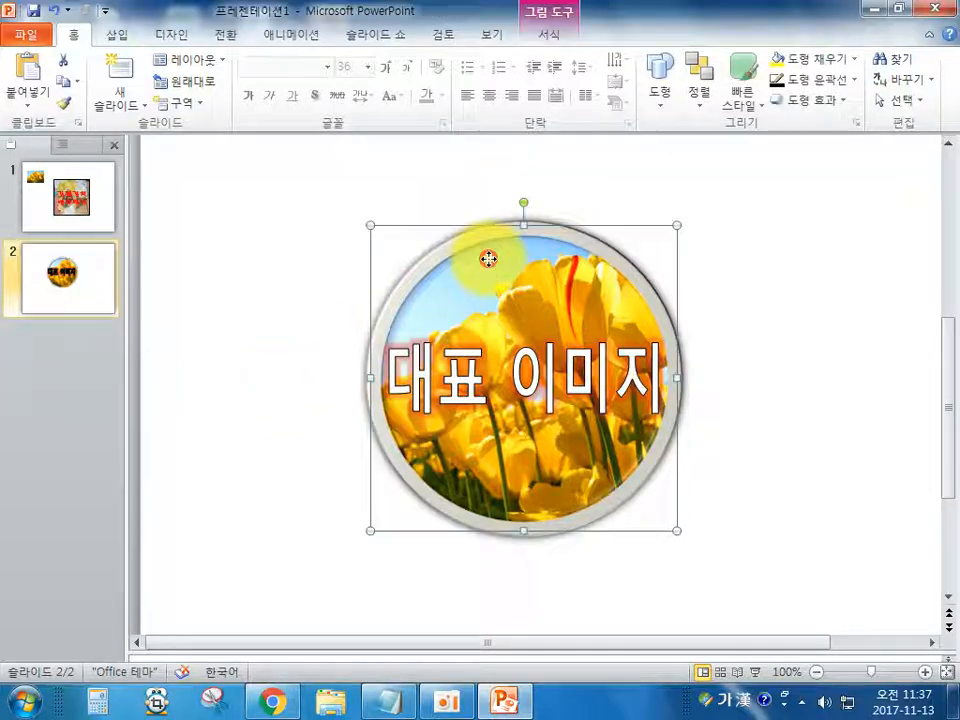
left_click(451, 350)
left_click(480, 270)
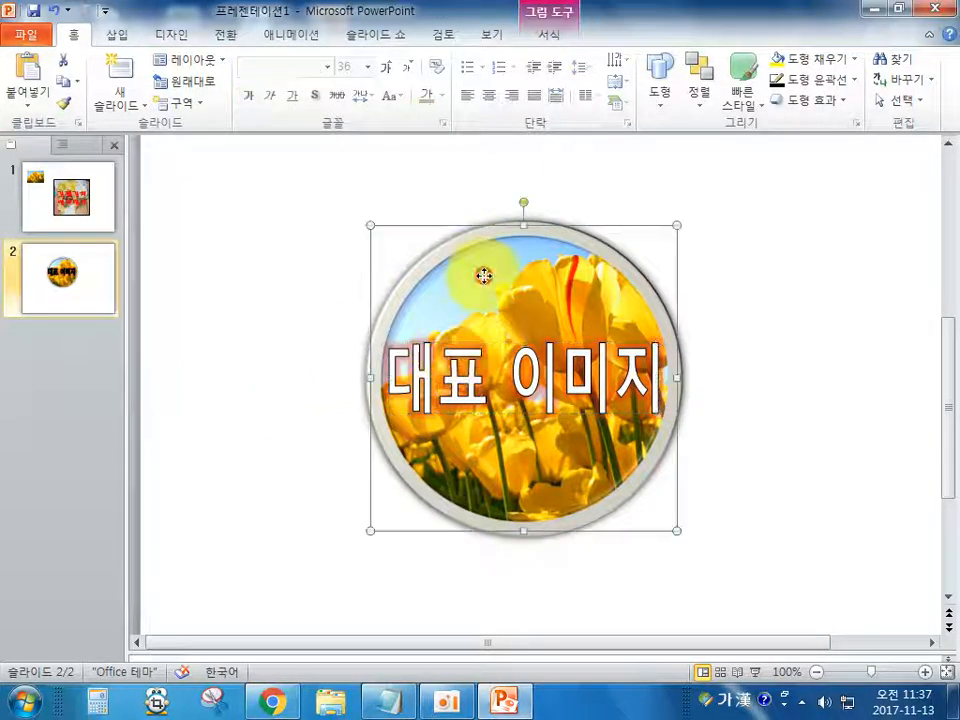
left_click(458, 346)
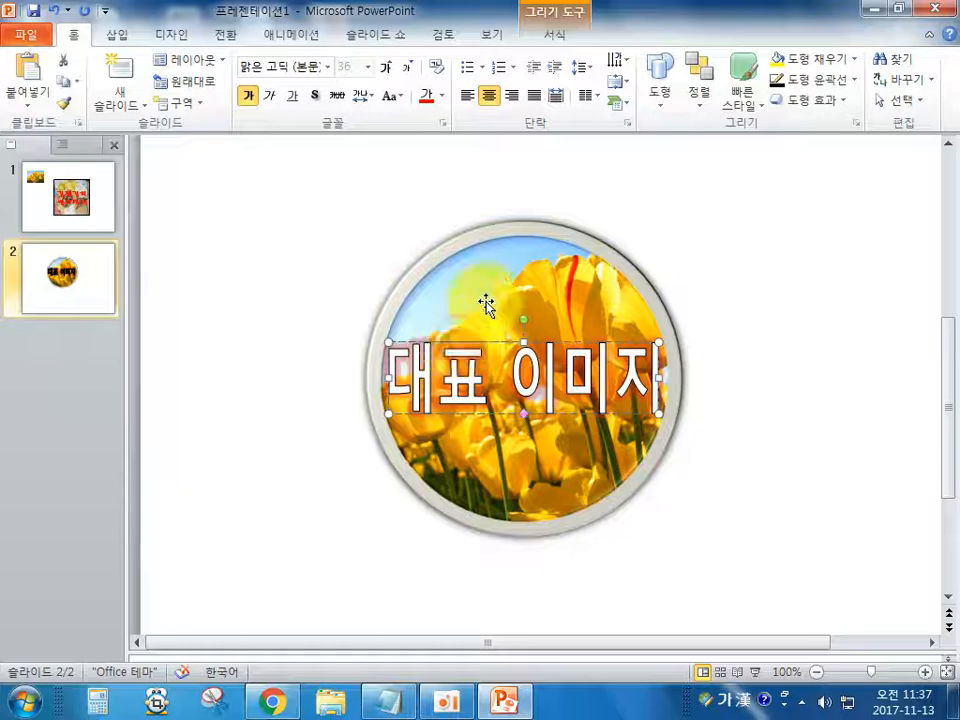
left_click(492, 283)
left_click(472, 346)
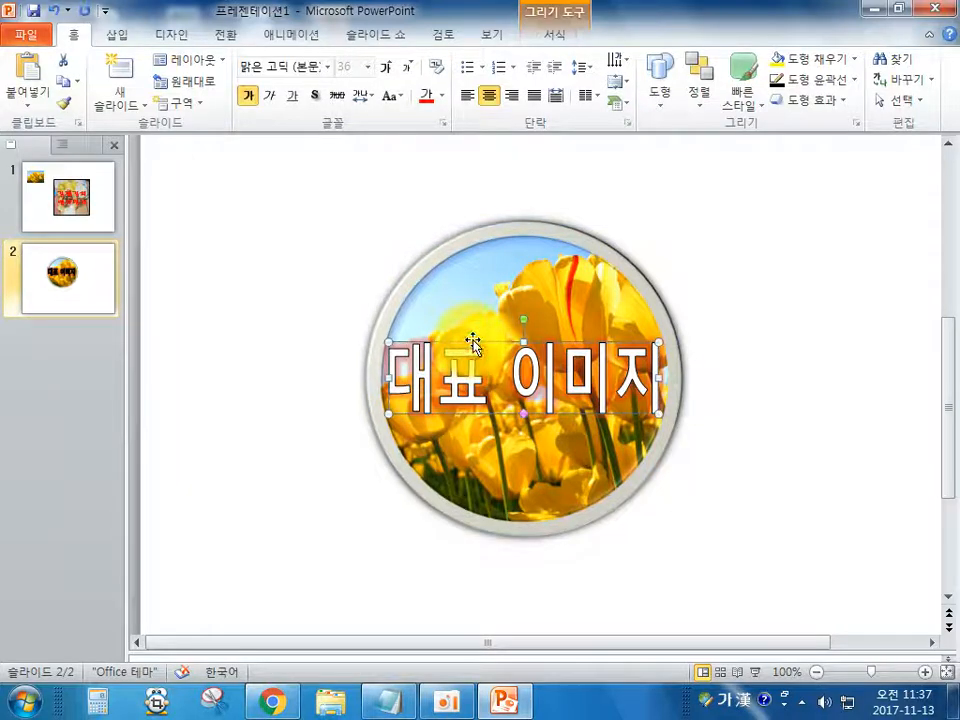
left_click(297, 345)
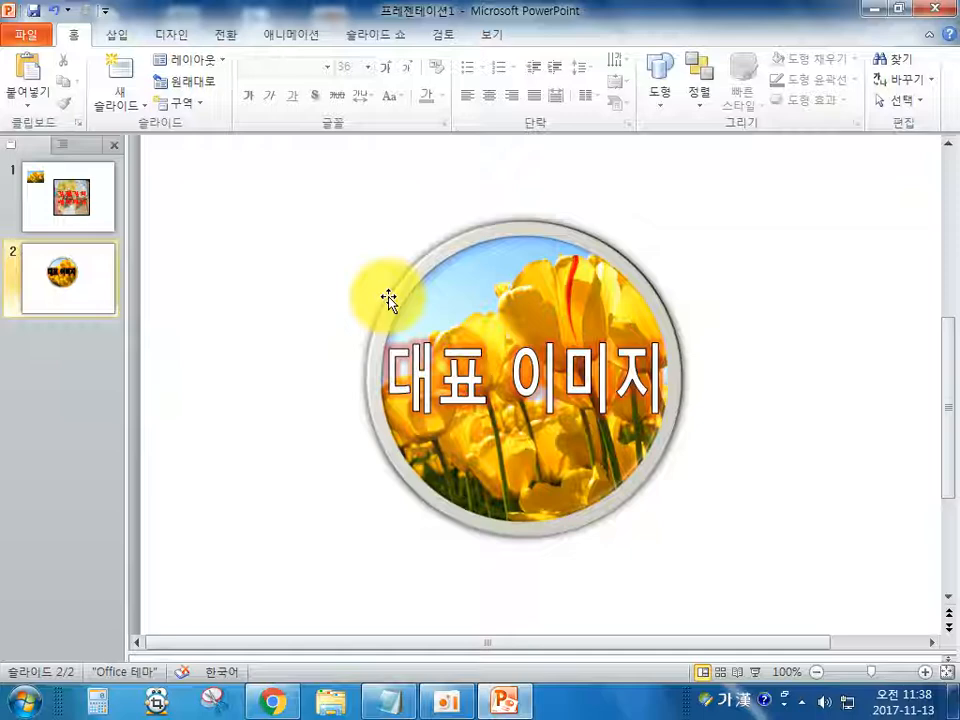
Select the circular tulip picture together with the 대표 이미지 text and group them into one object.
mouse_move(304, 147)
left_mouse_down()
mouse_move(321, 182)
mouse_move(784, 600)
mouse_move(786, 585)
left_mouse_up()
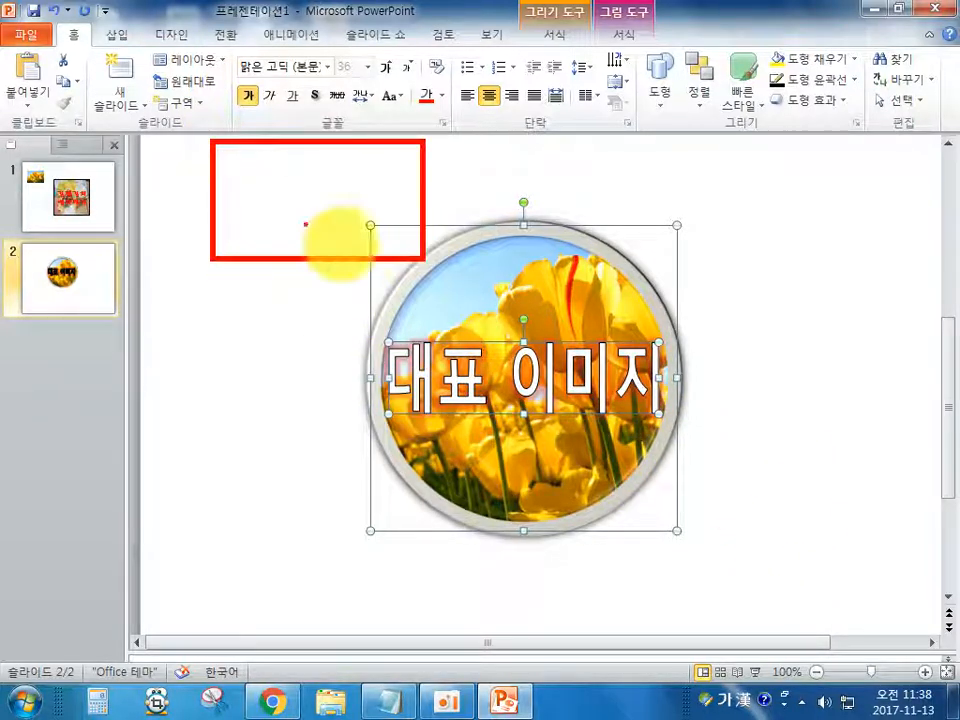
mouse_move(266, 155)
left_mouse_down()
mouse_move(253, 210)
mouse_move(289, 204)
mouse_move(321, 182)
mouse_move(367, 228)
mouse_move(527, 183)
left_mouse_up()
left_click_drag(478, 150, 474, 212)
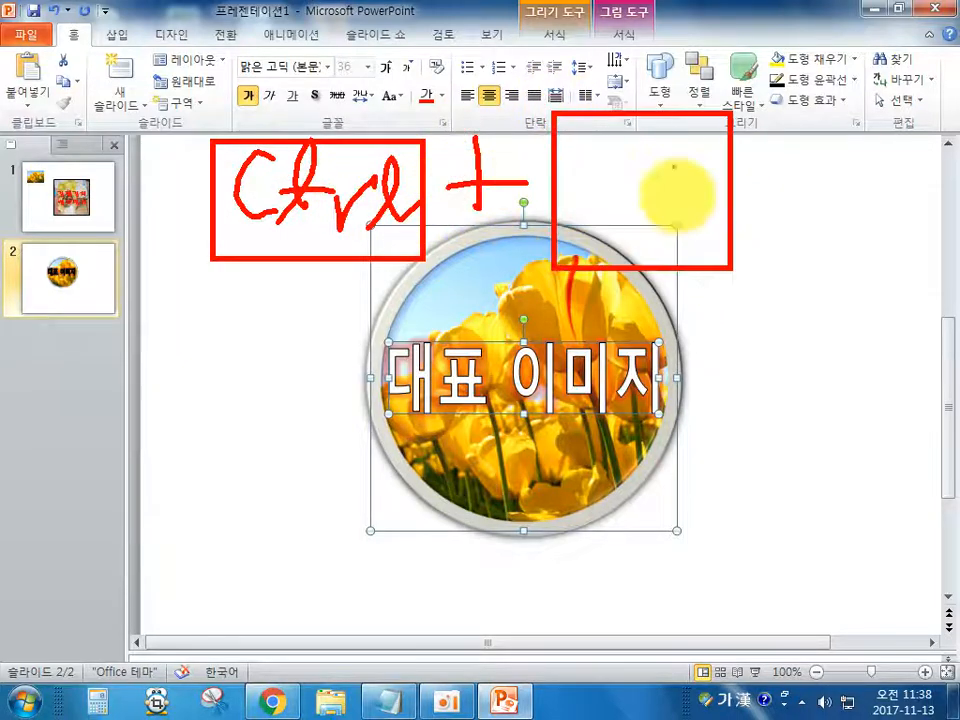
mouse_move(674, 166)
left_mouse_down()
mouse_move(648, 215)
mouse_move(675, 205)
mouse_move(667, 250)
left_mouse_up()
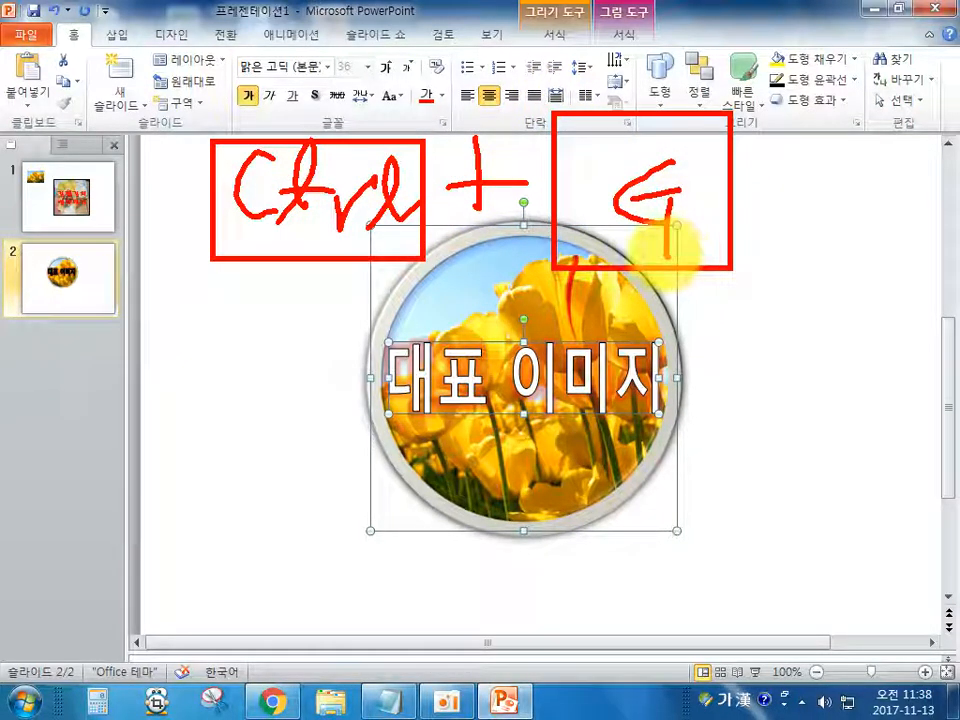
key("Escape")
right_click(643, 276)
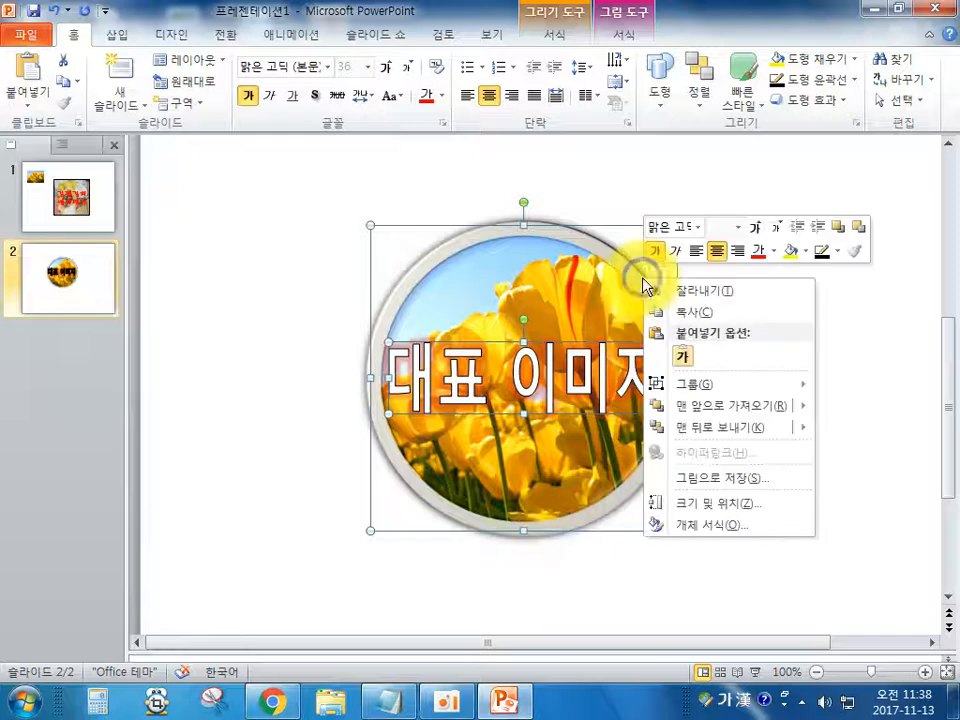
mouse_move(701, 386)
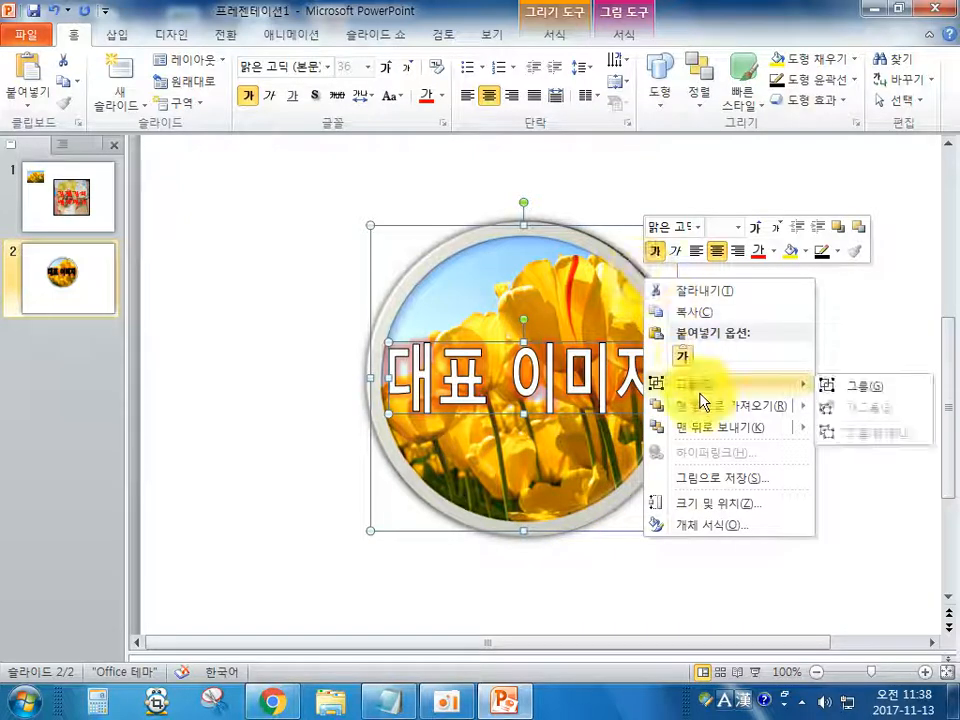
left_click(858, 387)
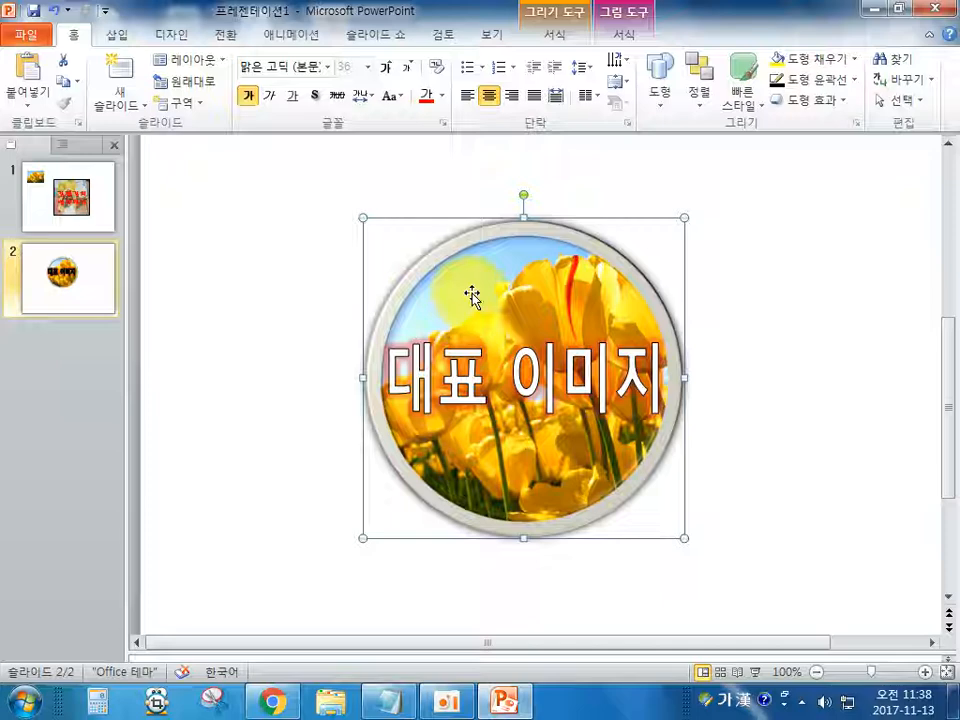
Start saving the grouped object as a picture and enter 대표 as the file name.
right_click(561, 247)
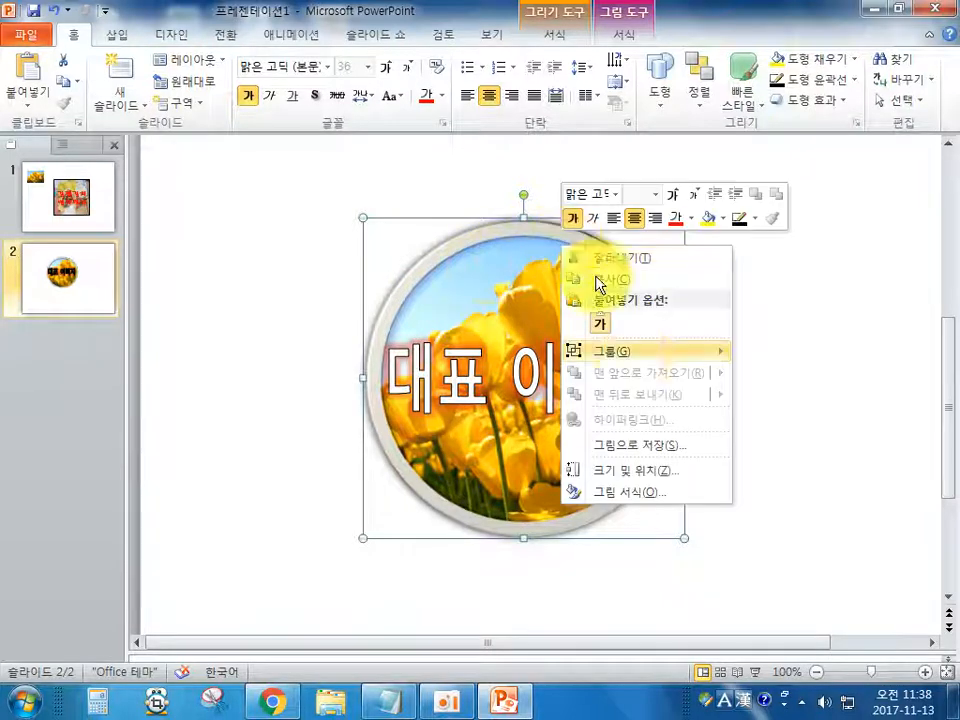
left_click(647, 450)
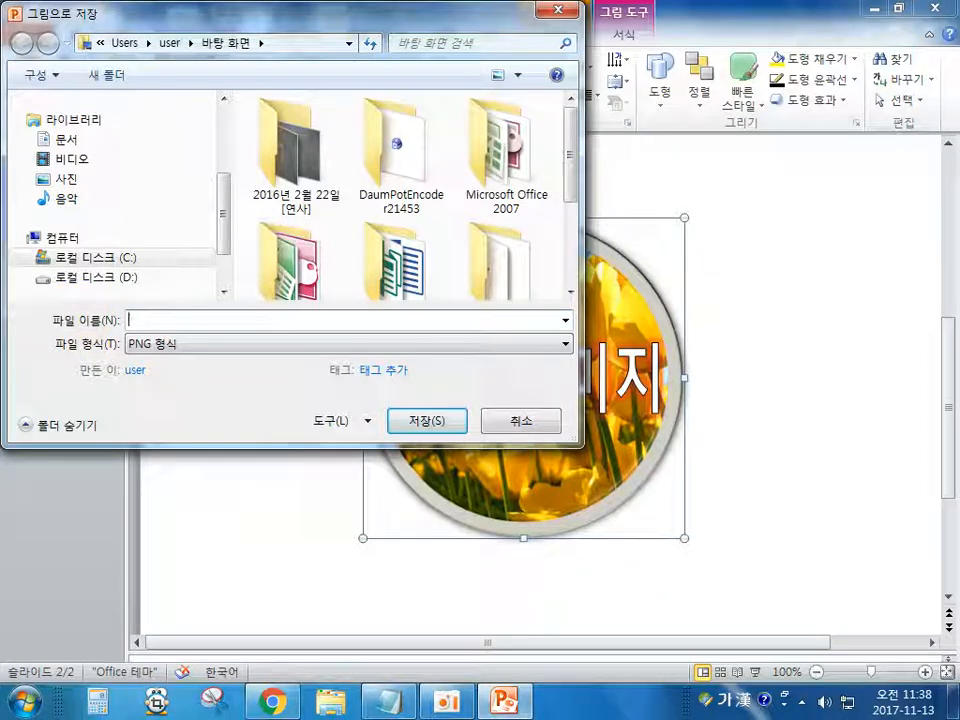
type("대표")
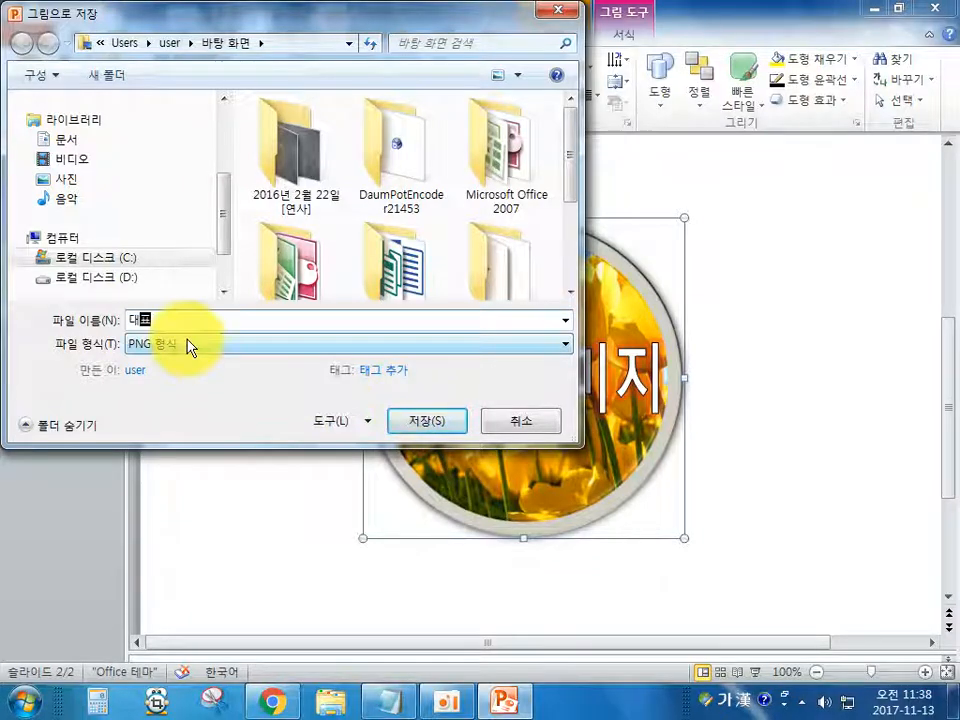
left_click_drag(330, 12, 958, 361)
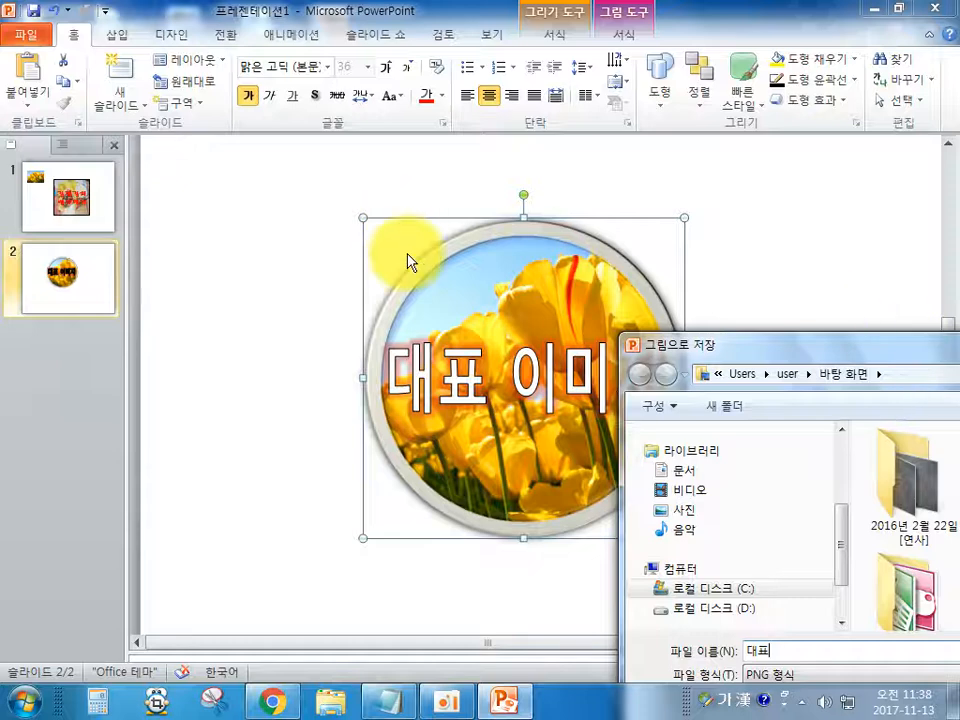
mouse_move(503, 210)
left_mouse_down()
mouse_move(365, 282)
mouse_move(378, 445)
mouse_move(585, 508)
mouse_move(662, 300)
mouse_move(467, 228)
left_mouse_up()
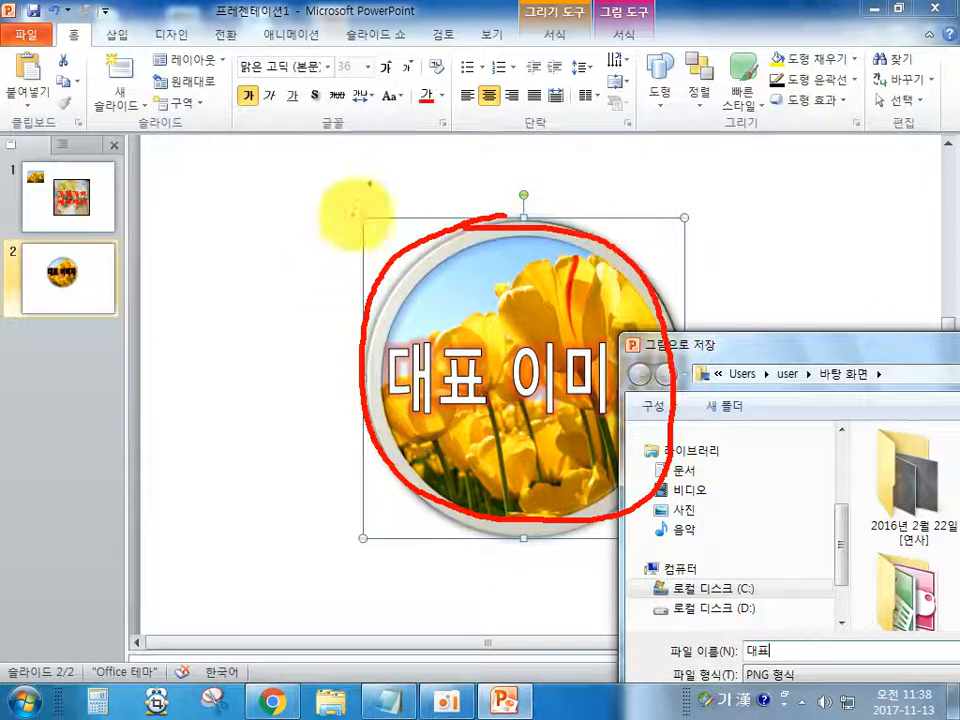
mouse_move(380, 185)
left_mouse_down()
mouse_move(448, 202)
mouse_move(473, 190)
left_mouse_up()
mouse_move(625, 183)
left_mouse_down()
mouse_move(641, 228)
mouse_move(715, 197)
left_mouse_up()
left_click_drag(333, 545, 433, 572)
left_click(590, 547)
left_click_drag(614, 518, 645, 557)
left_click_drag(197, 170, 225, 171)
mouse_move(204, 189)
left_mouse_down()
mouse_move(220, 183)
mouse_move(217, 206)
left_mouse_up()
mouse_move(168, 226)
left_mouse_down()
mouse_move(211, 219)
mouse_move(213, 252)
left_mouse_up()
left_click_drag(238, 195, 240, 224)
left_click_drag(240, 193, 258, 211)
mouse_move(260, 199)
left_mouse_down()
mouse_move(278, 197)
mouse_move(281, 222)
left_mouse_up()
left_click_drag(262, 242, 277, 252)
mouse_move(163, 267)
left_mouse_down()
mouse_move(333, 258)
mouse_move(320, 293)
left_mouse_up()
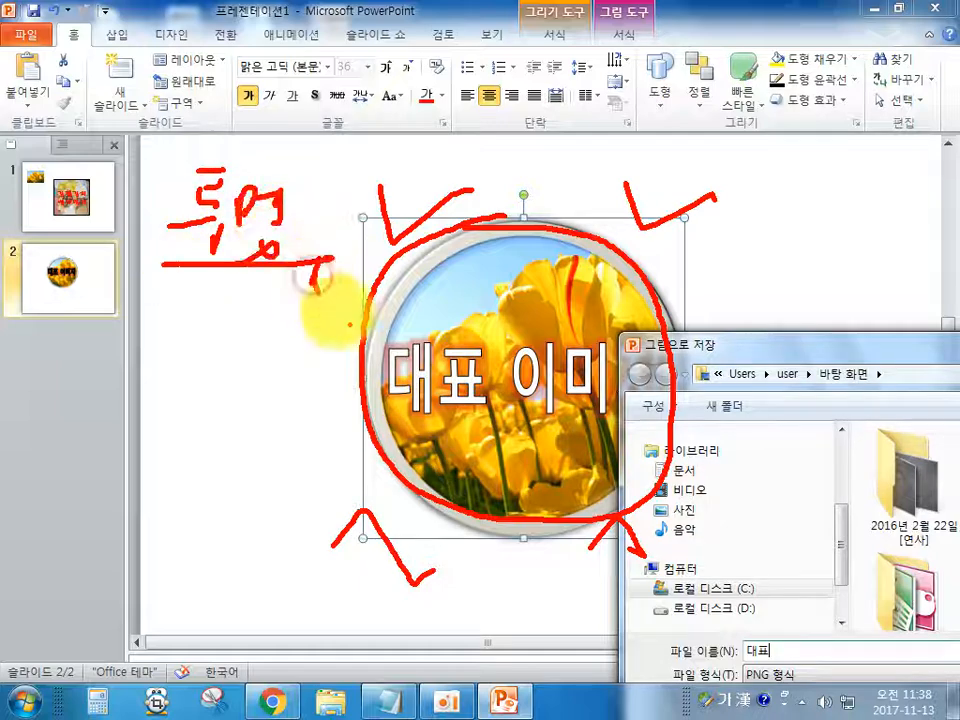
key("Escape")
Save the grouped image to the desktop (바탕 화면) in PNG format and deselect it.
left_click_drag(770, 345, 526, 242)
left_click_drag(709, 236, 349, 96)
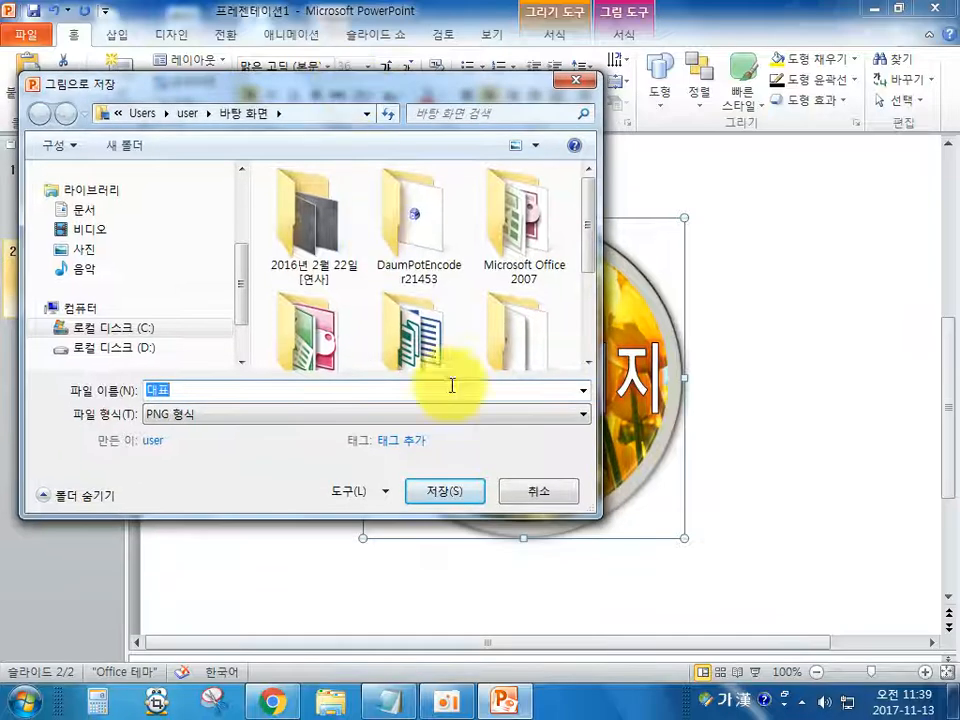
left_click(468, 492)
left_click(778, 386)
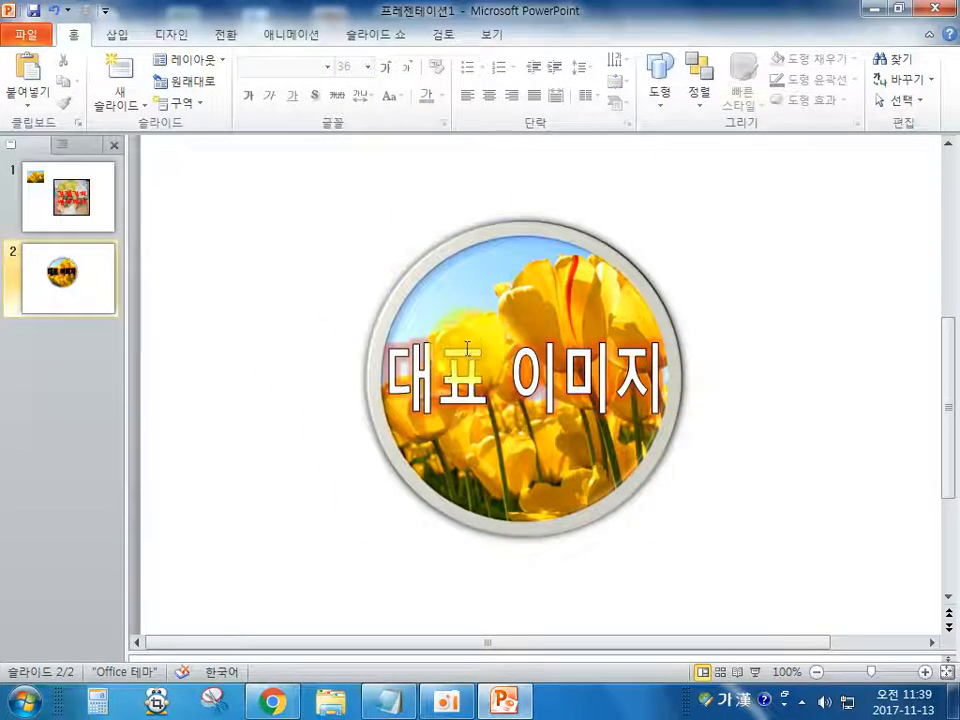
Add a third slide after the circular image slide and delete its title and content placeholders.
left_click(86, 279)
key("Return")
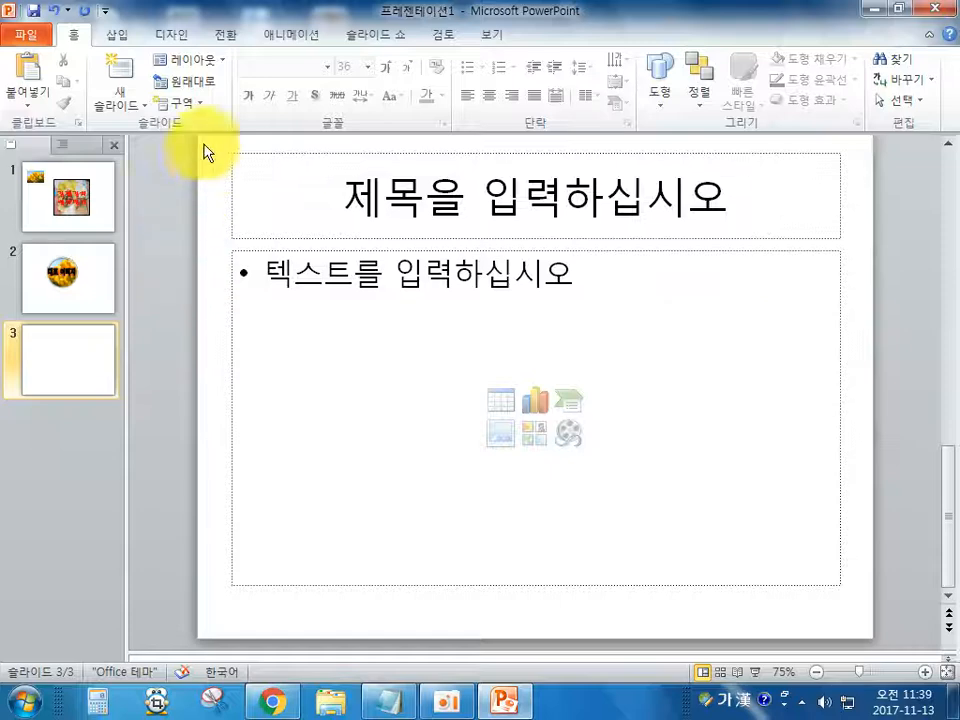
left_click_drag(203, 152, 857, 621)
key("Delete")
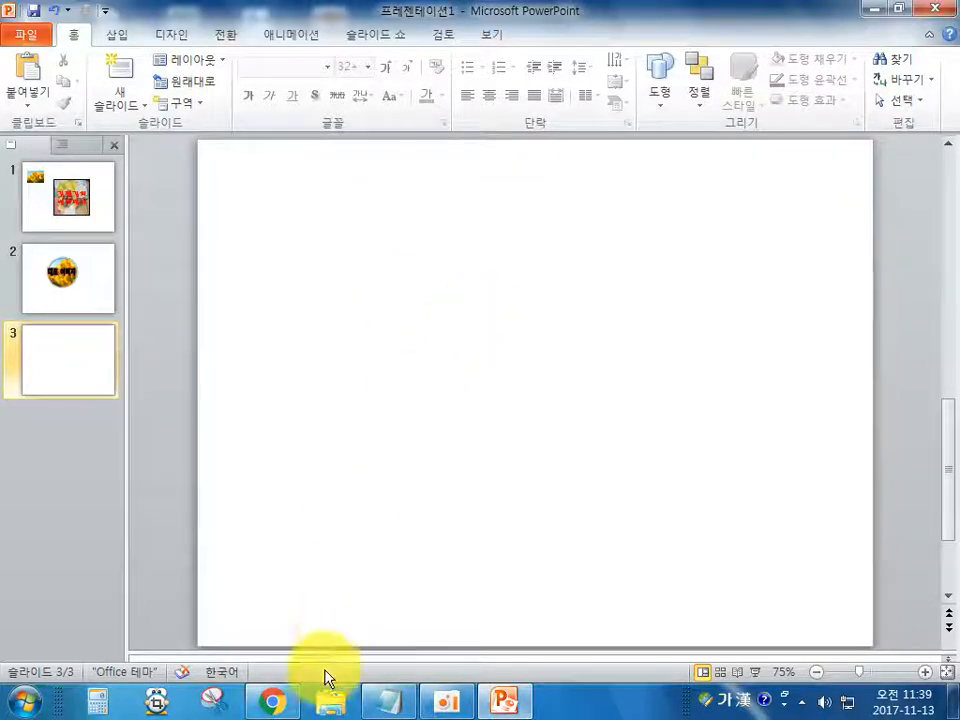
Switch to Chrome, open the blog at yellowid.biz and examine the representative images in its post list.
left_click(273, 700)
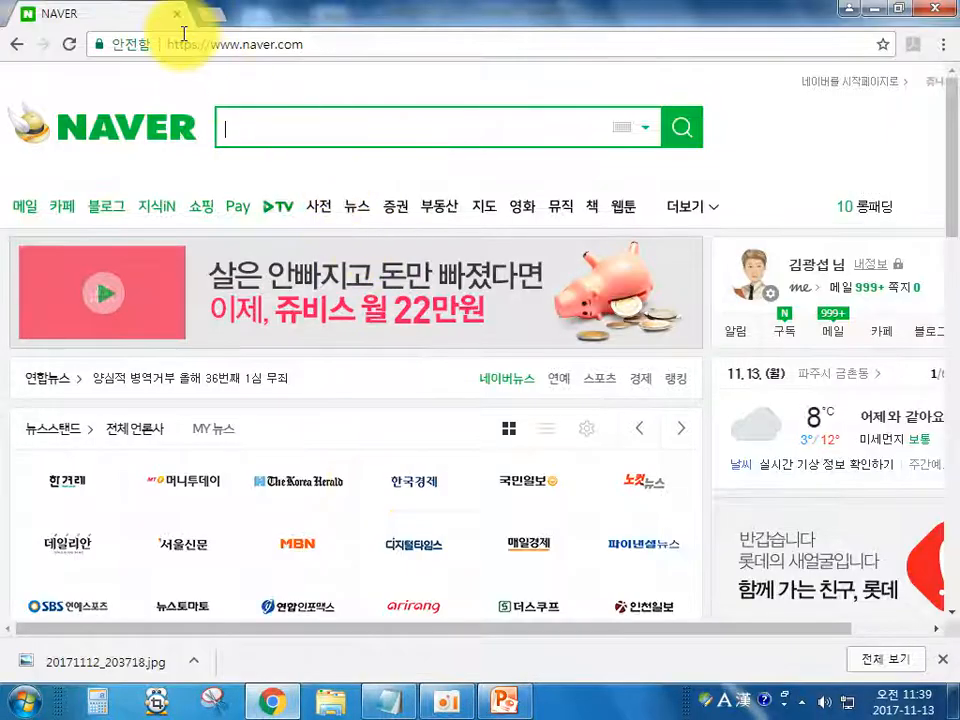
left_click(369, 43)
type("yellowid.biz")
key("Return")
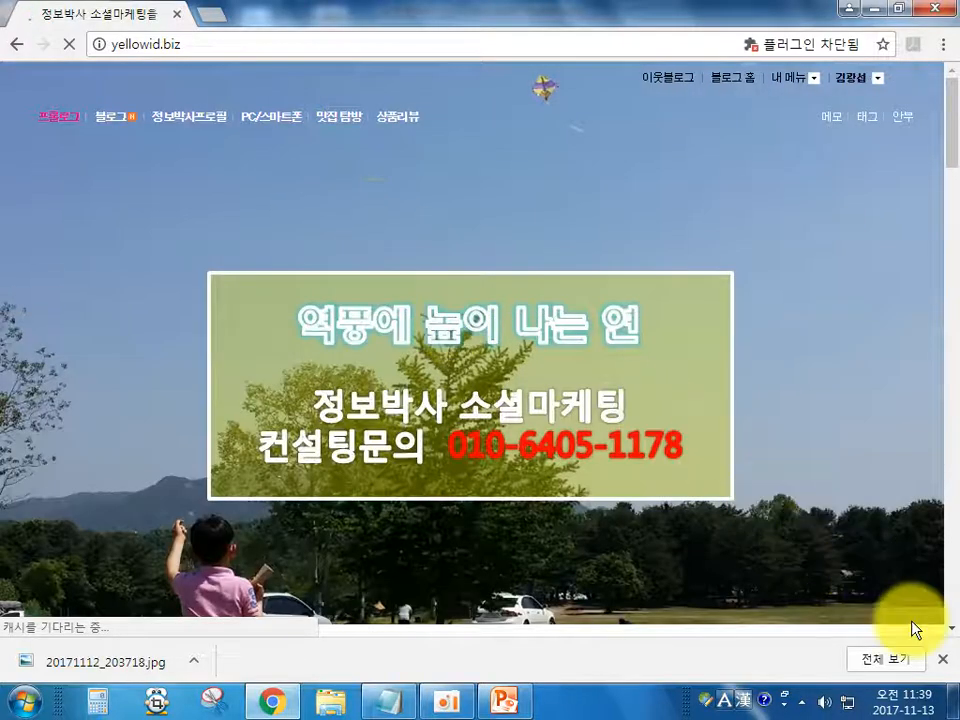
left_click(941, 658)
scroll(392, 287, "down", 10)
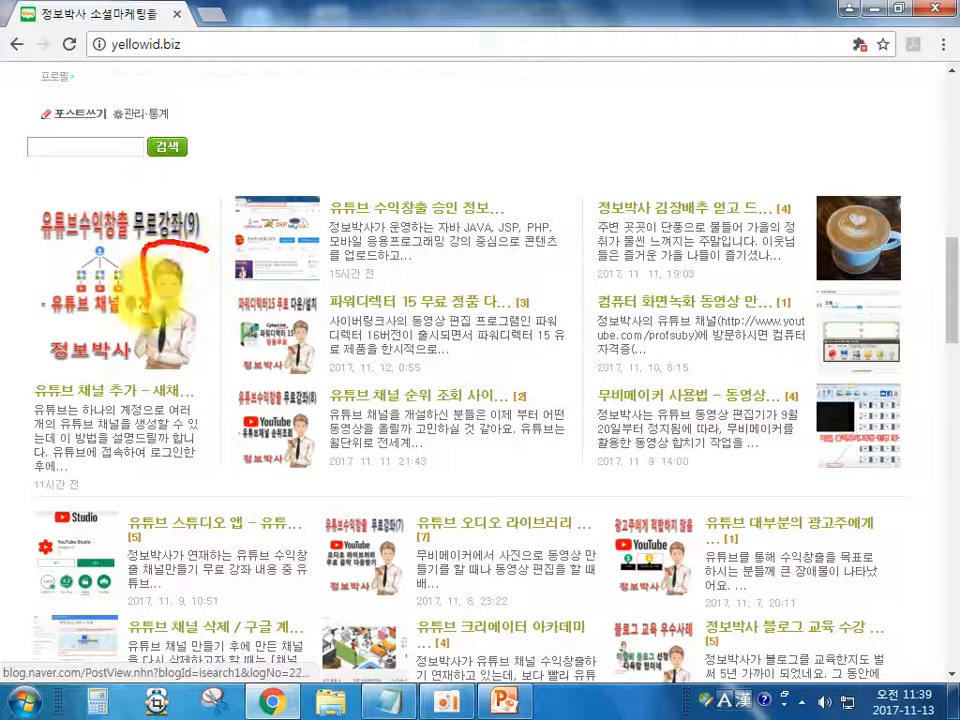
Examine the representative images in the blog's post list and the 최신 포스트 thumbnail grid.
mouse_move(140, 300)
left_mouse_down()
mouse_move(60, 330)
mouse_move(40, 375)
mouse_move(190, 375)
mouse_move(205, 255)
left_mouse_up()
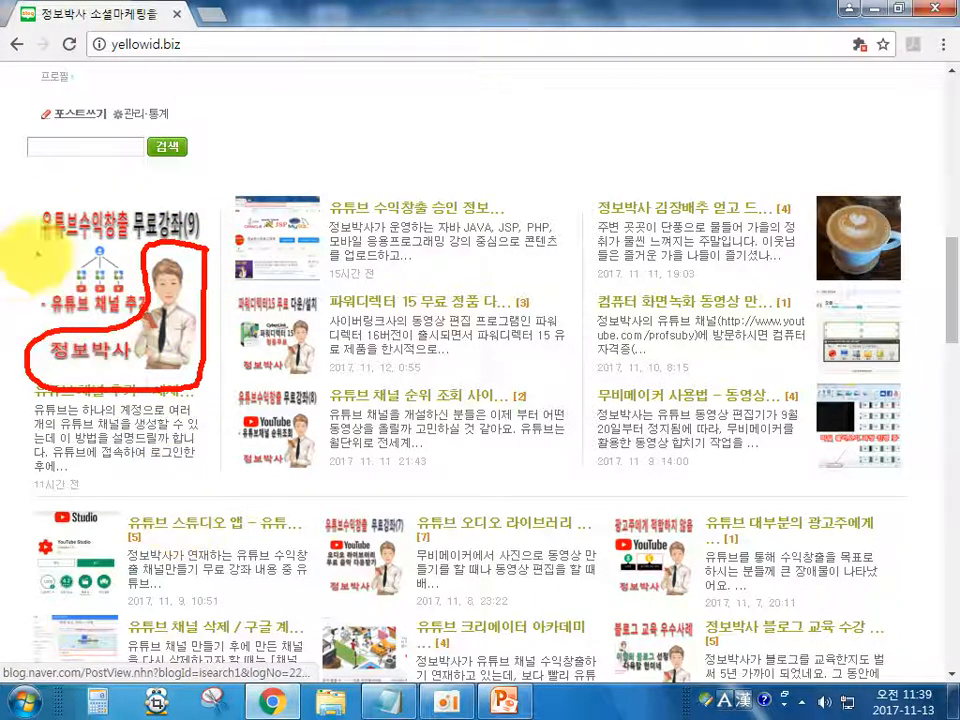
left_click_drag(40, 238, 130, 238)
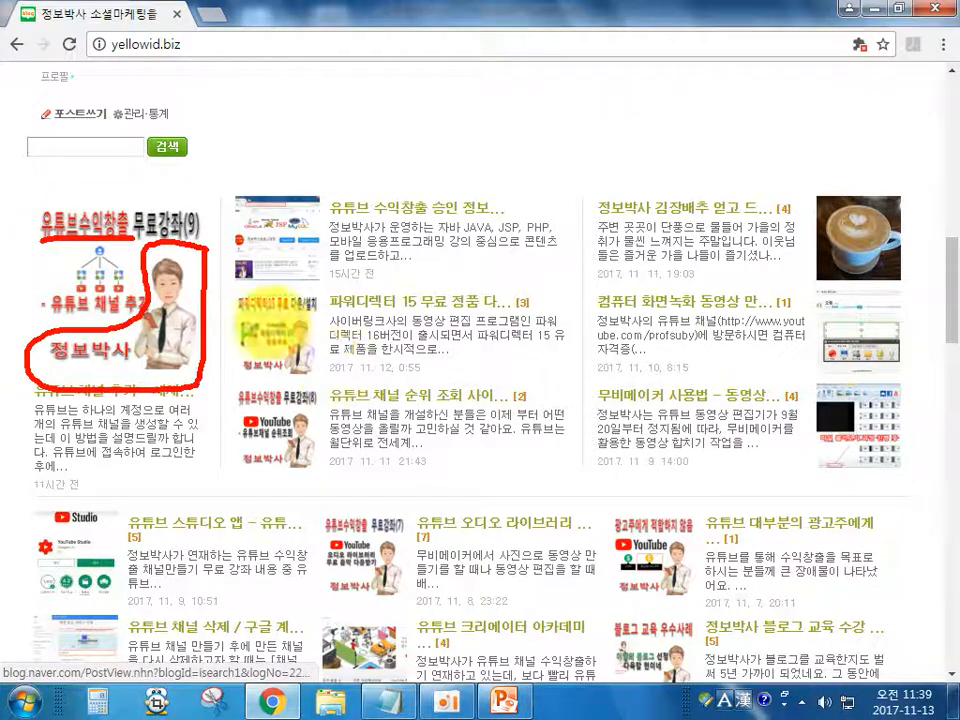
key("Escape")
scroll(354, 482, "down", 10)
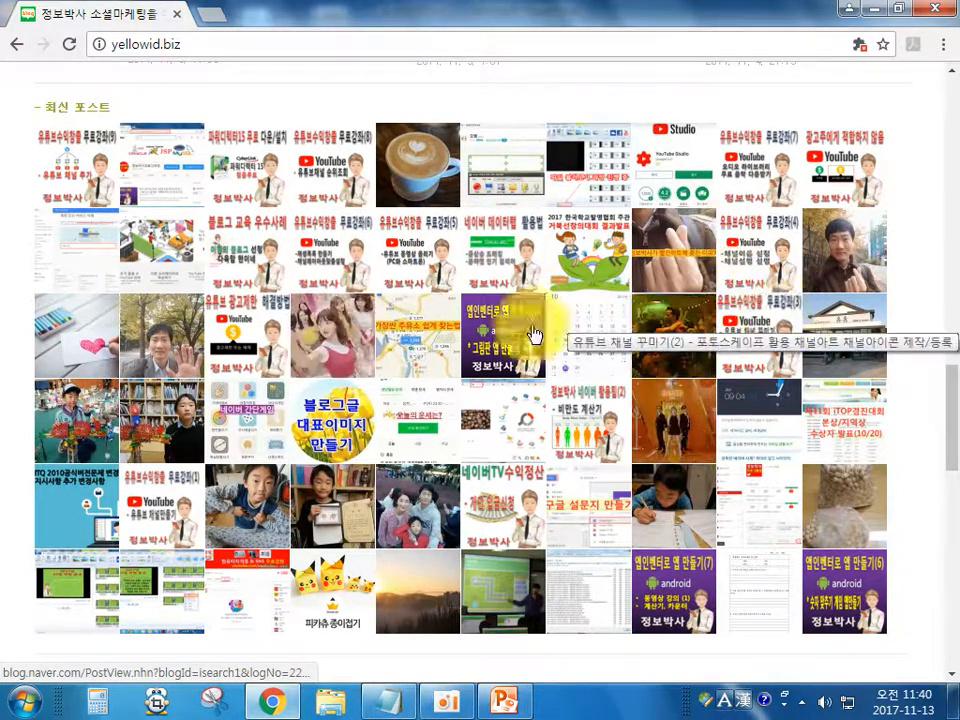
left_click(504, 698)
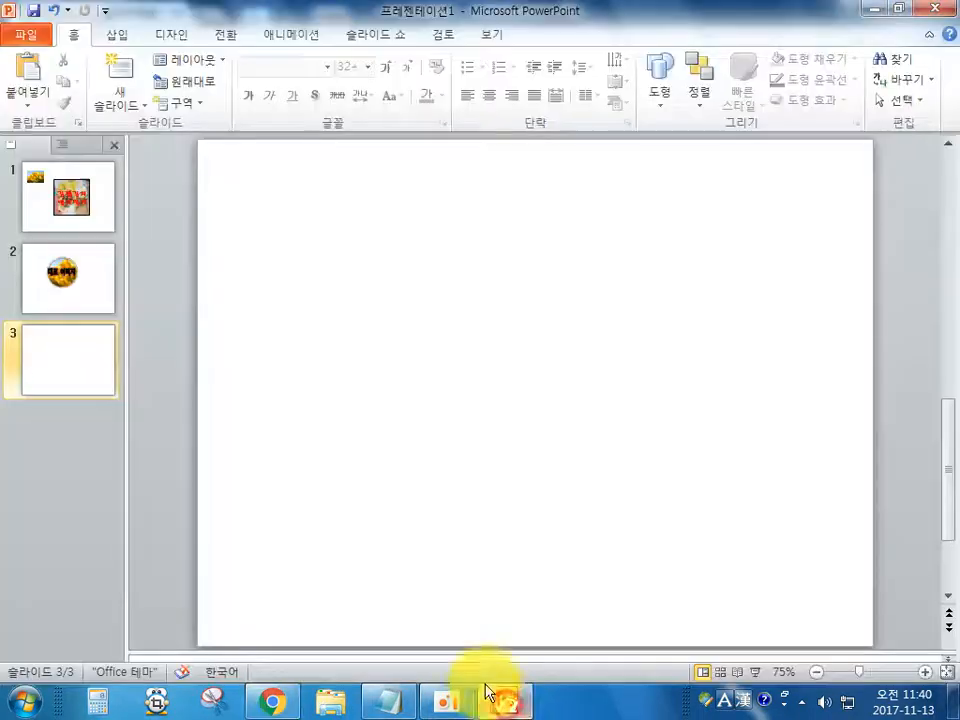
left_click(562, 336)
left_click(298, 710)
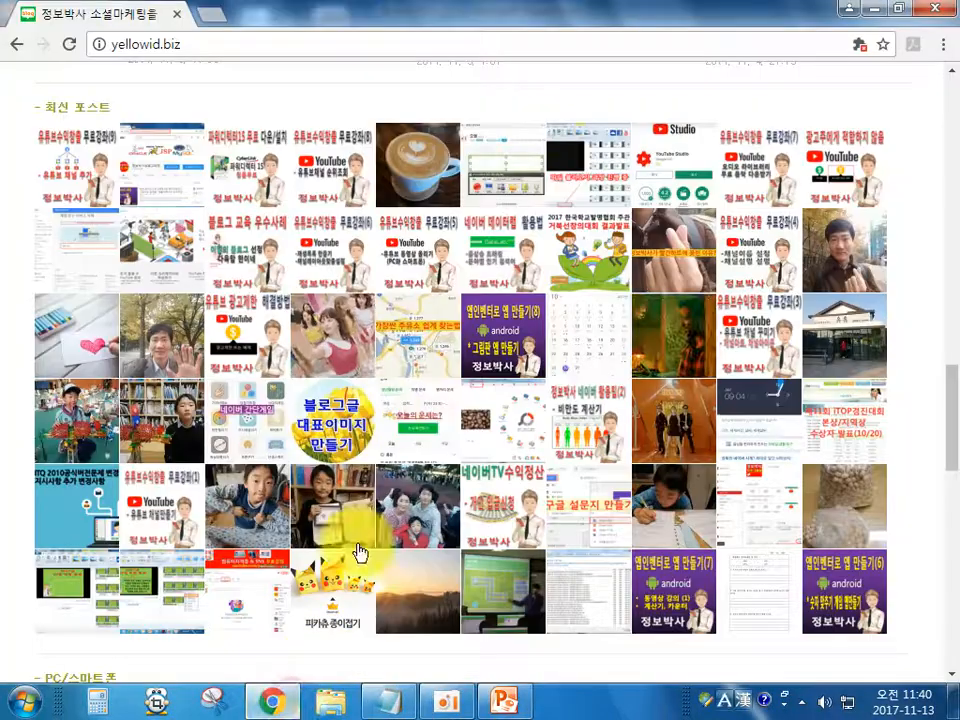
scroll(145, 213, "up", 2)
scroll(100, 370, "up", 5)
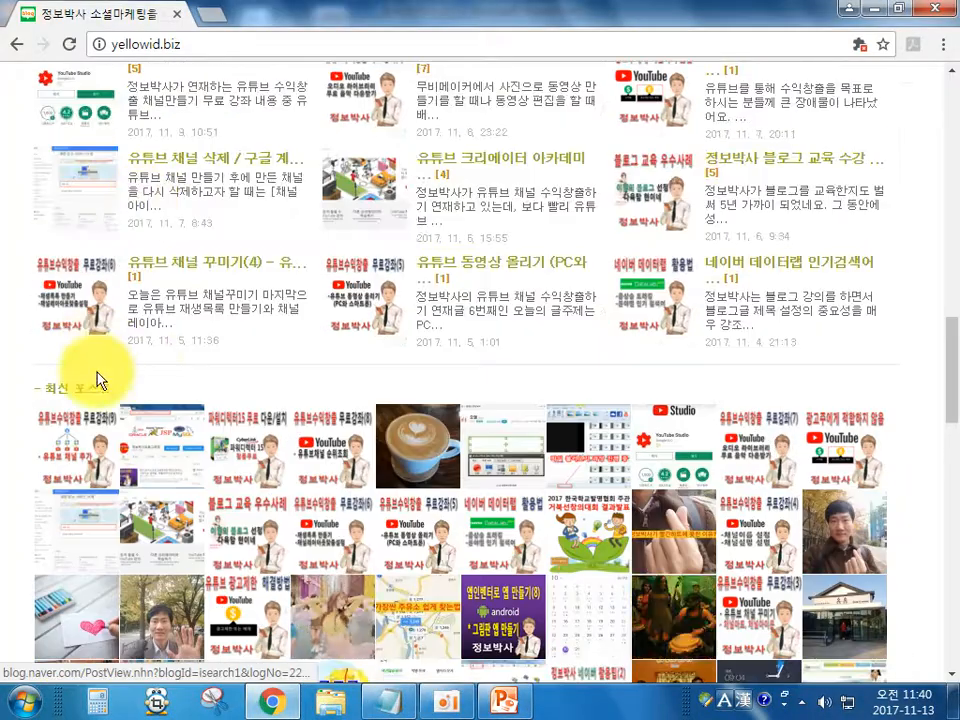
Open the 유튜브수익창출 무료강좌(9) post and examine the title, icons, captions and character in its representative image.
left_click(220, 240)
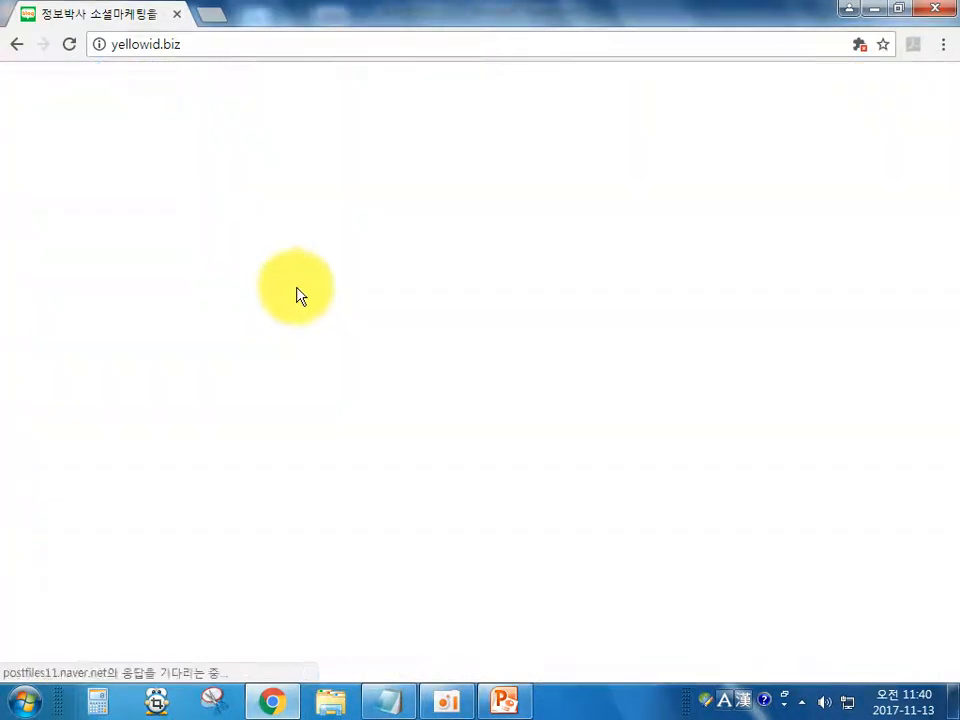
scroll(440, 349, "down", 5)
scroll(446, 347, "down", 3)
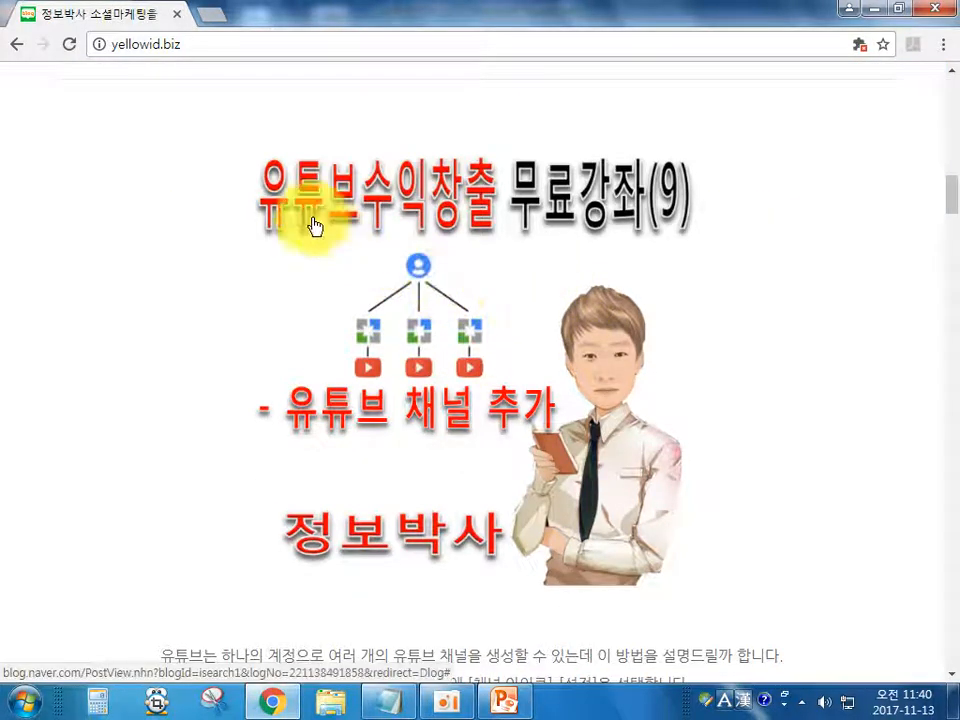
key("ctrl+2")
mouse_move(234, 144)
left_mouse_down()
mouse_move(673, 259)
mouse_move(716, 259)
left_mouse_up()
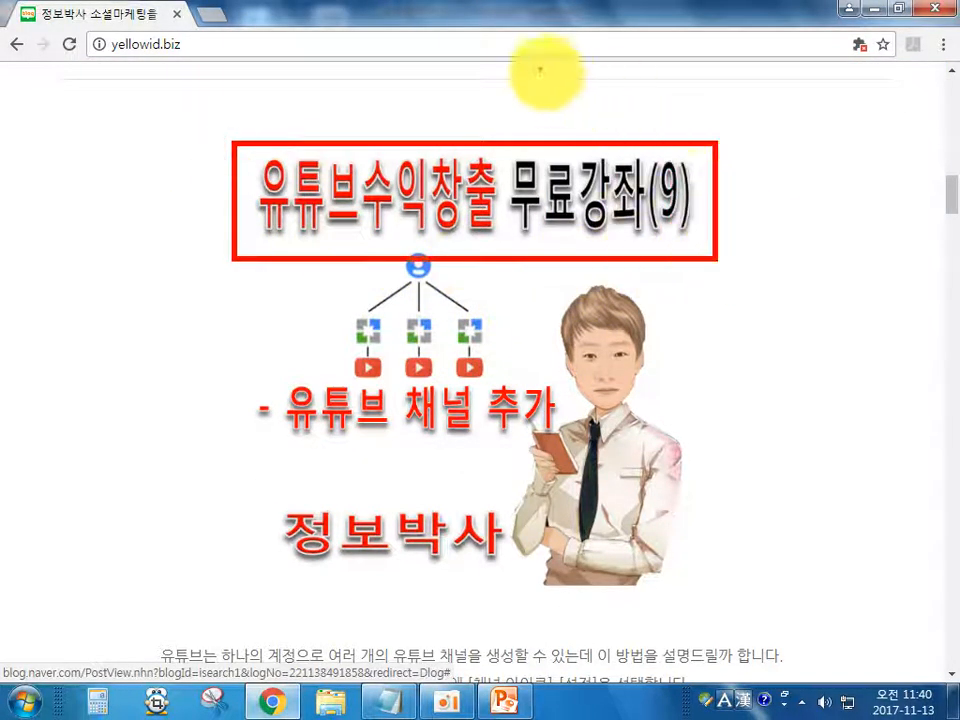
left_click_drag(540, 66, 558, 70)
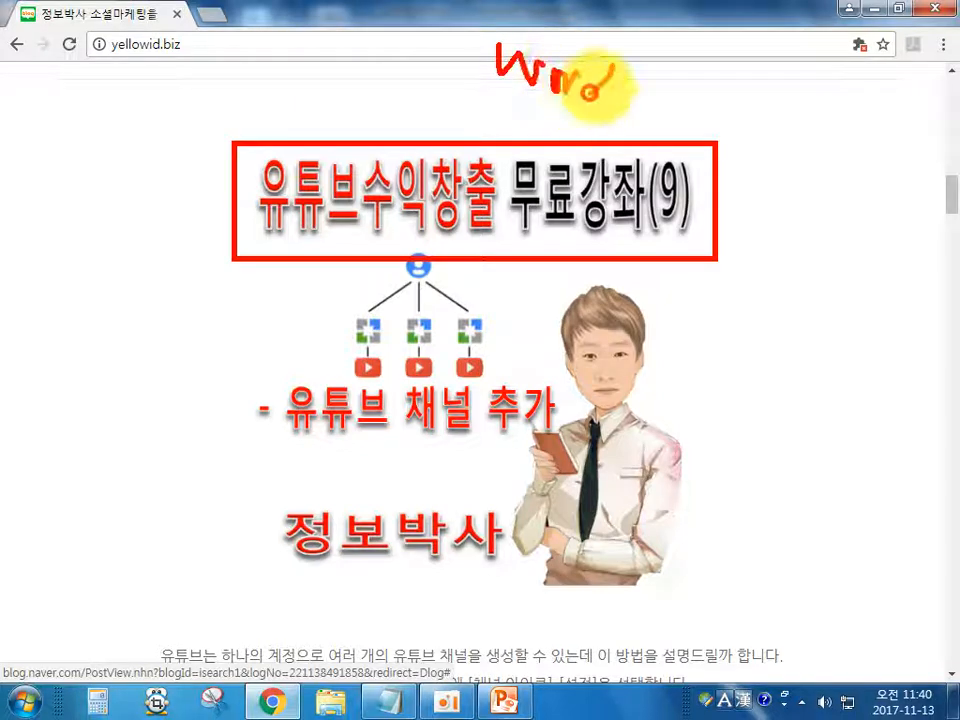
mouse_move(610, 50)
left_mouse_down()
mouse_move(681, 64)
mouse_move(750, 45)
left_mouse_up()
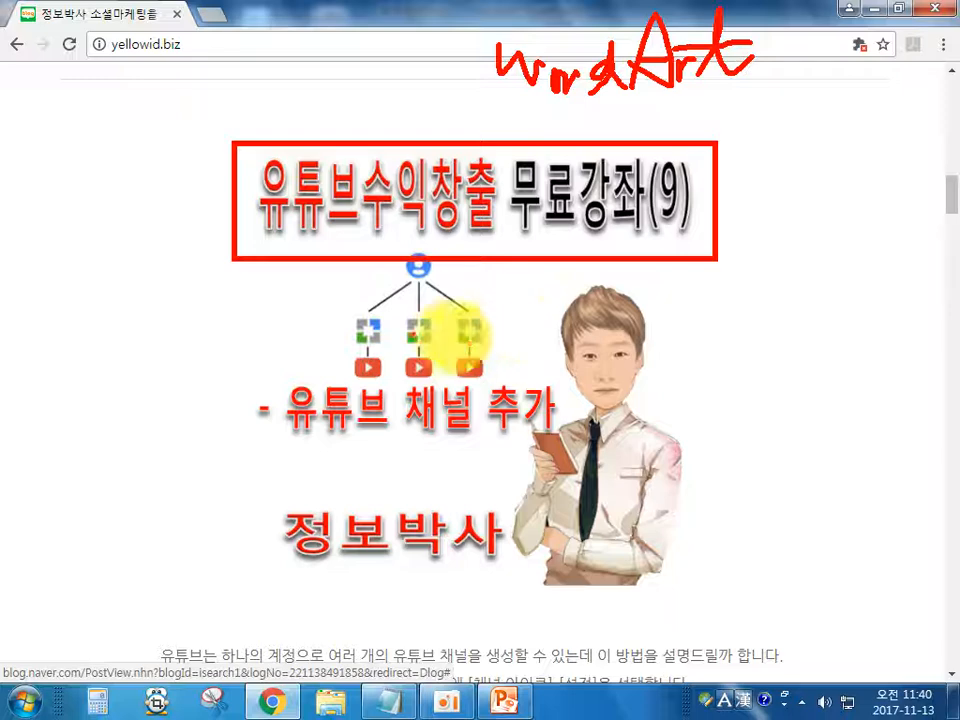
mouse_move(470, 368)
left_mouse_down()
mouse_move(343, 311)
mouse_move(476, 352)
left_mouse_up()
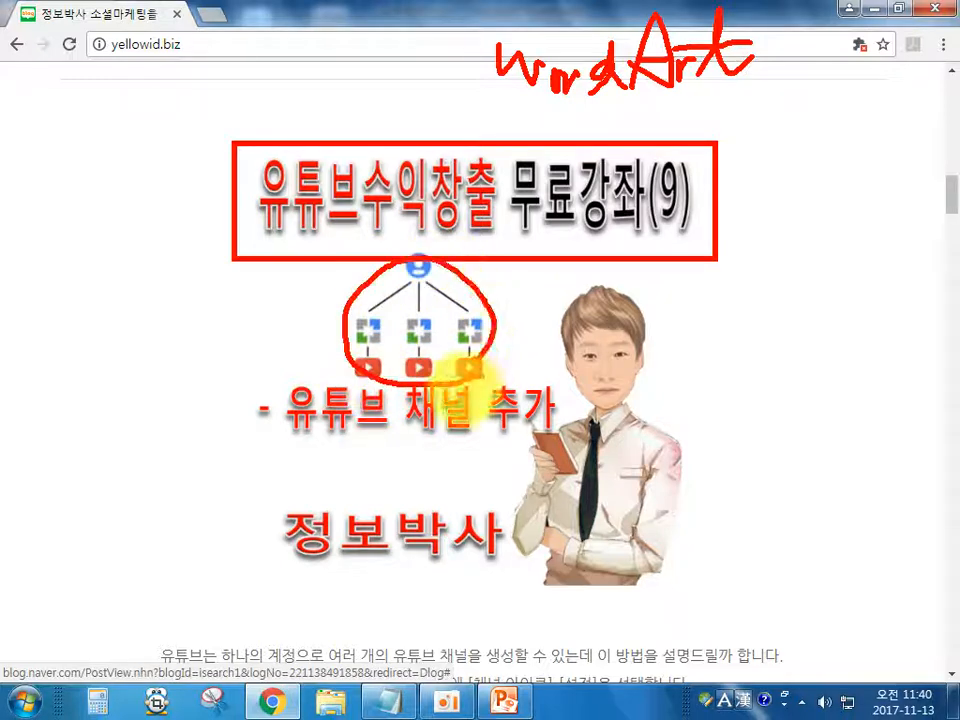
left_click_drag(320, 428, 467, 423)
left_click_drag(285, 540, 495, 545)
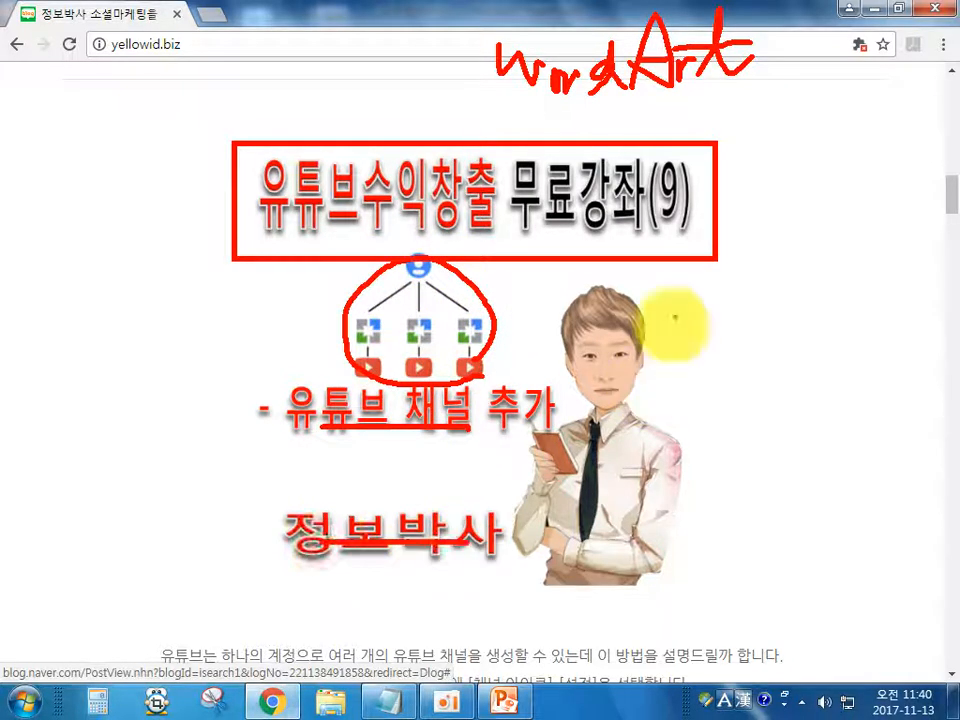
left_click_drag(670, 328, 769, 424)
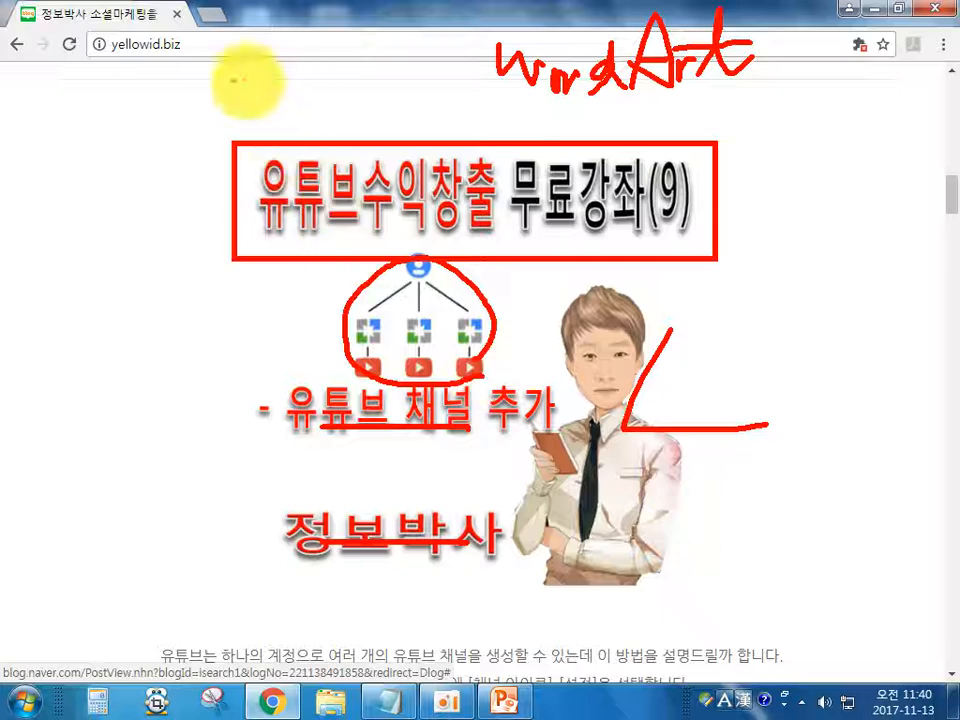
mouse_move(213, 93)
left_mouse_down()
mouse_move(326, 375)
mouse_move(735, 560)
mouse_move(731, 613)
left_mouse_up()
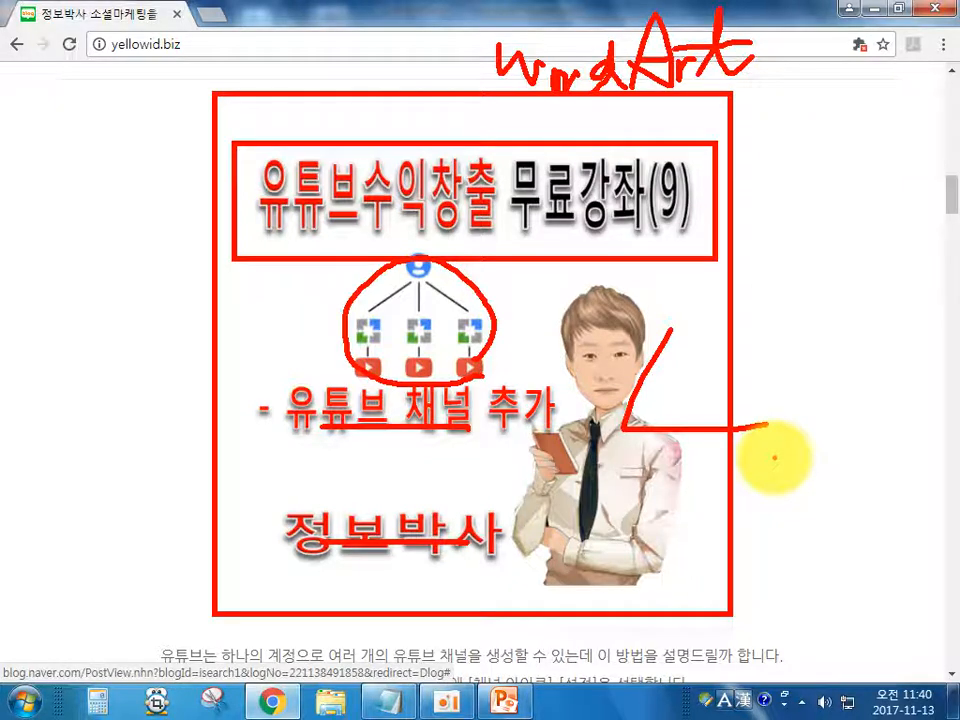
key("Escape")
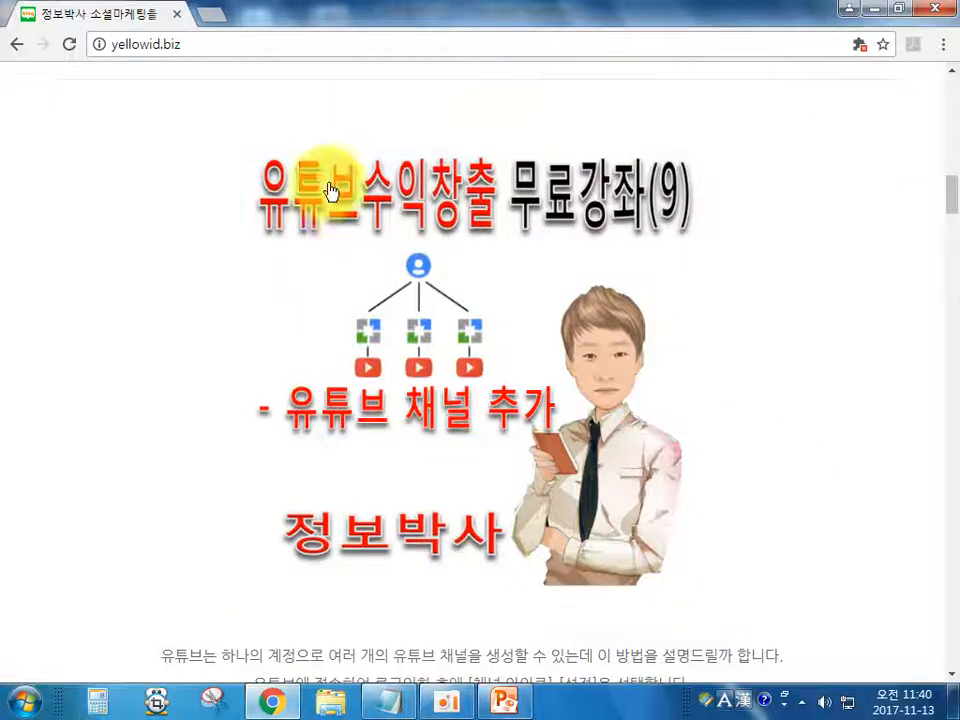
Switch to PowerPoint and add a horizontal text box about 8.2 cm wide near the top of slide 3 reading 유튜브 수익창출 강좌.
left_click(508, 705)
left_click(390, 376)
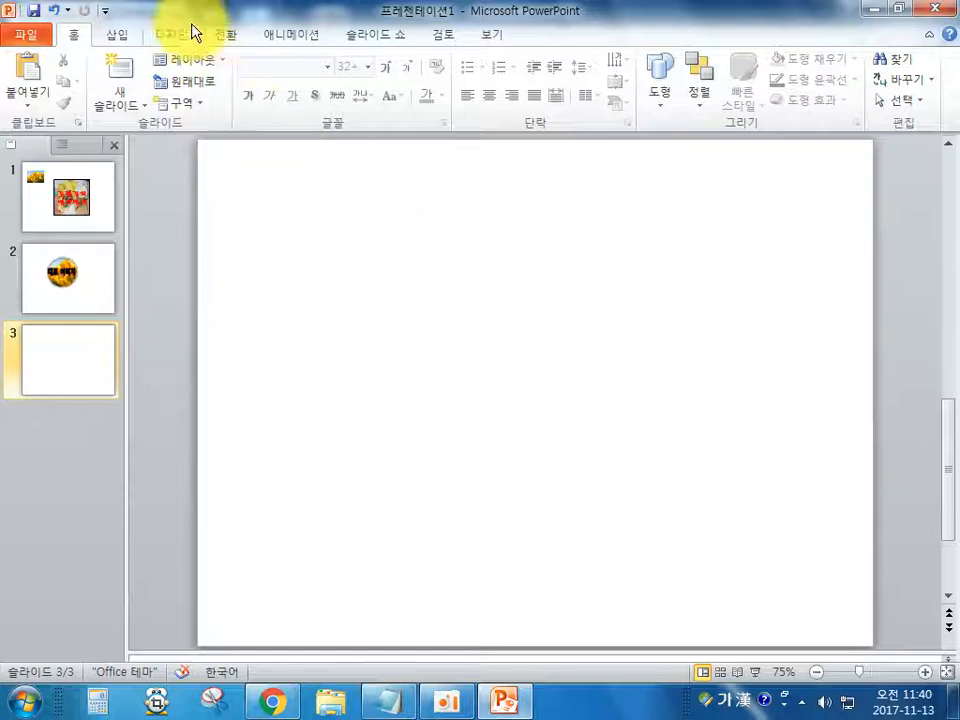
left_click(117, 34)
left_click(508, 100)
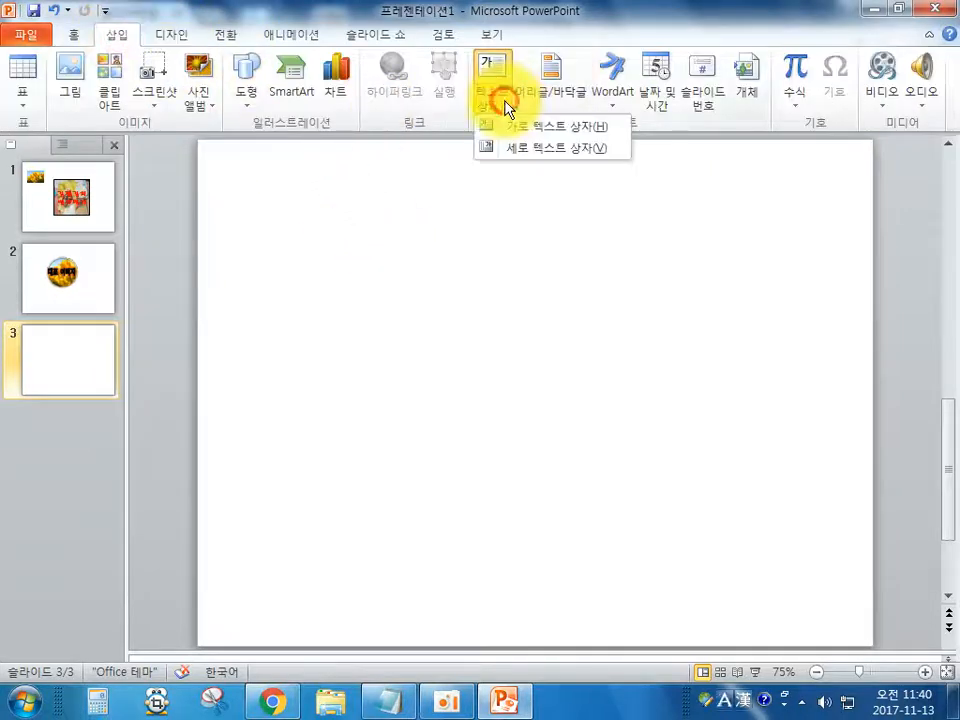
left_click(516, 136)
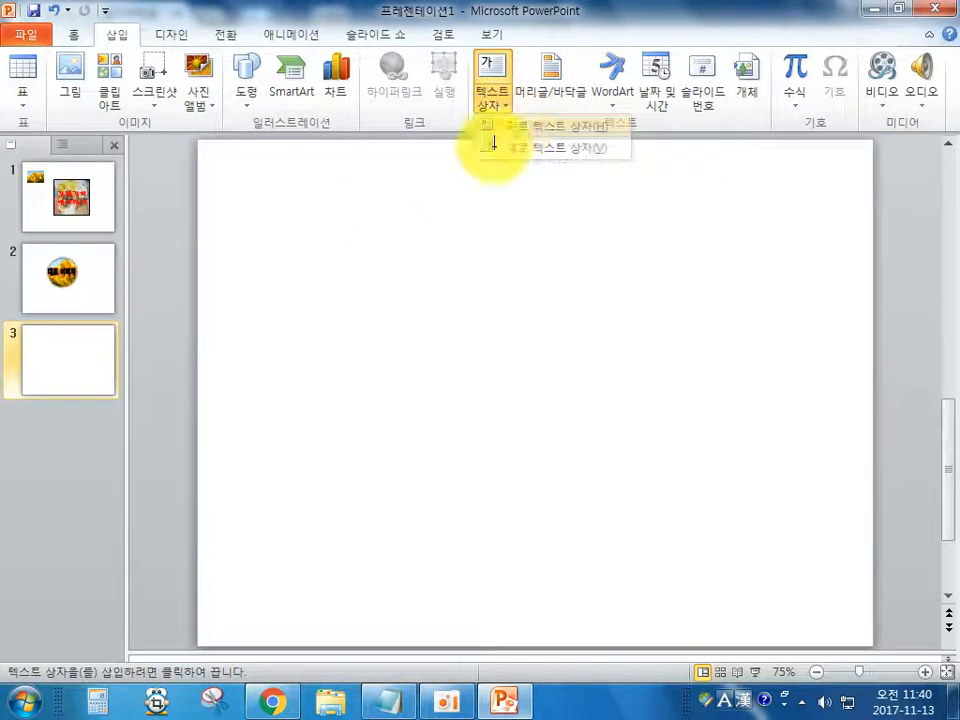
left_click(387, 229)
left_click_drag(405, 242, 605, 242)
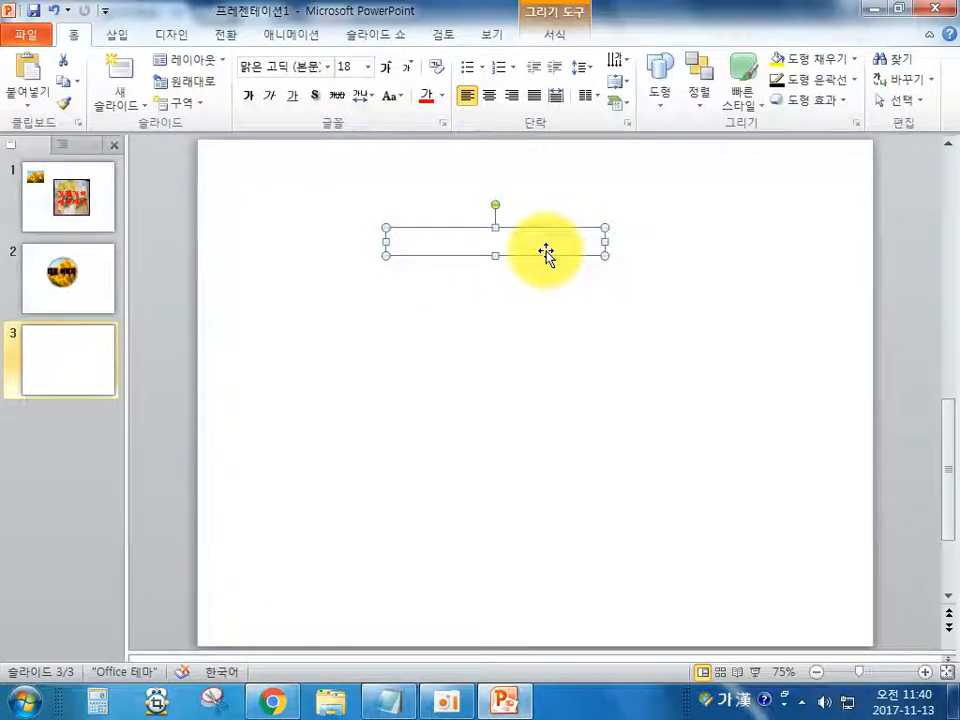
type("유튜브 수익창출 강좌")
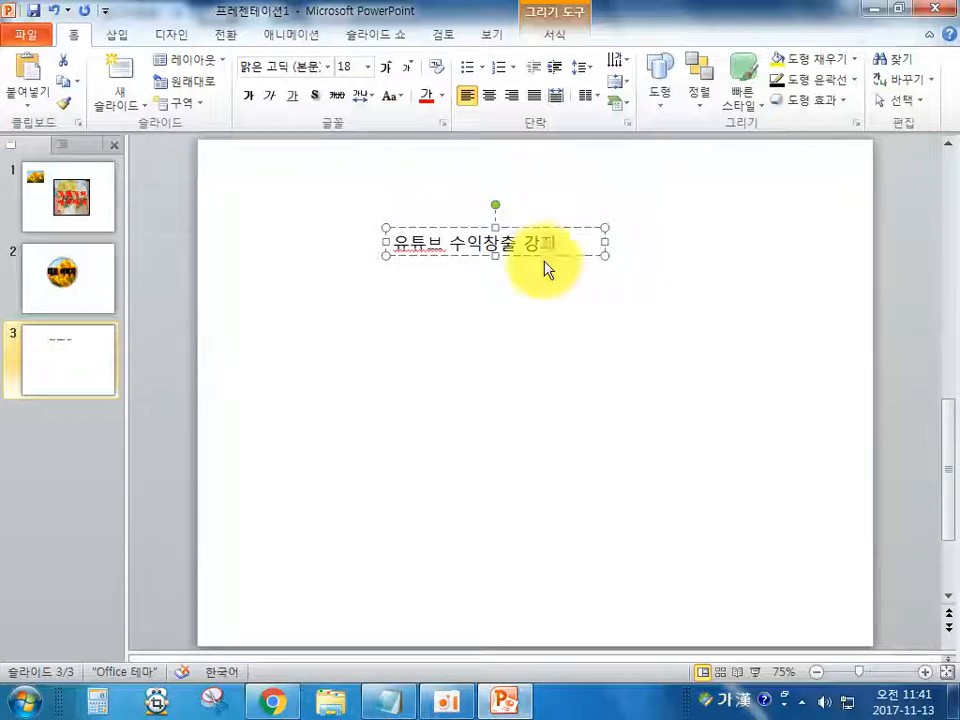
left_click(561, 348)
Apply the dark red shadowed WordArt style for all text in the shape to the title and widen its box to about 8.6 cm.
left_click(528, 255)
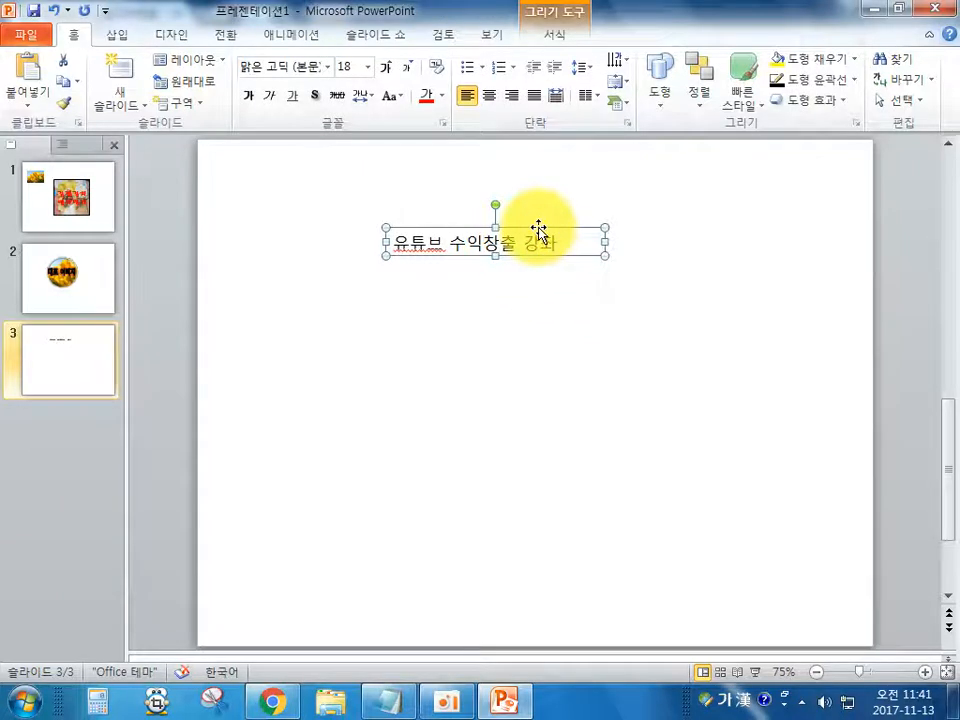
left_click(555, 34)
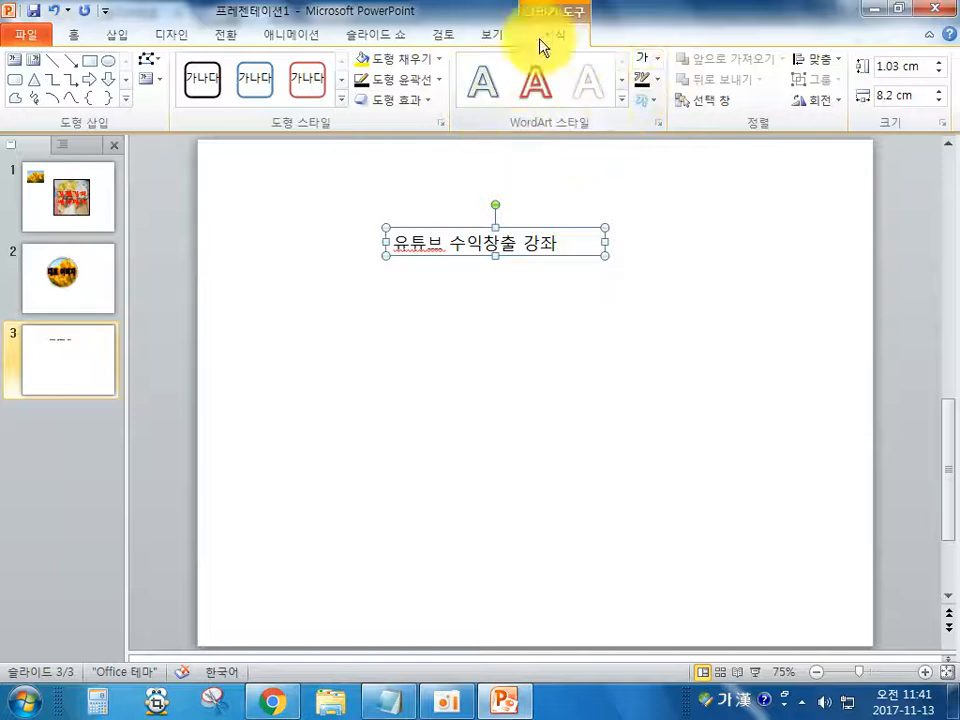
left_click(646, 101)
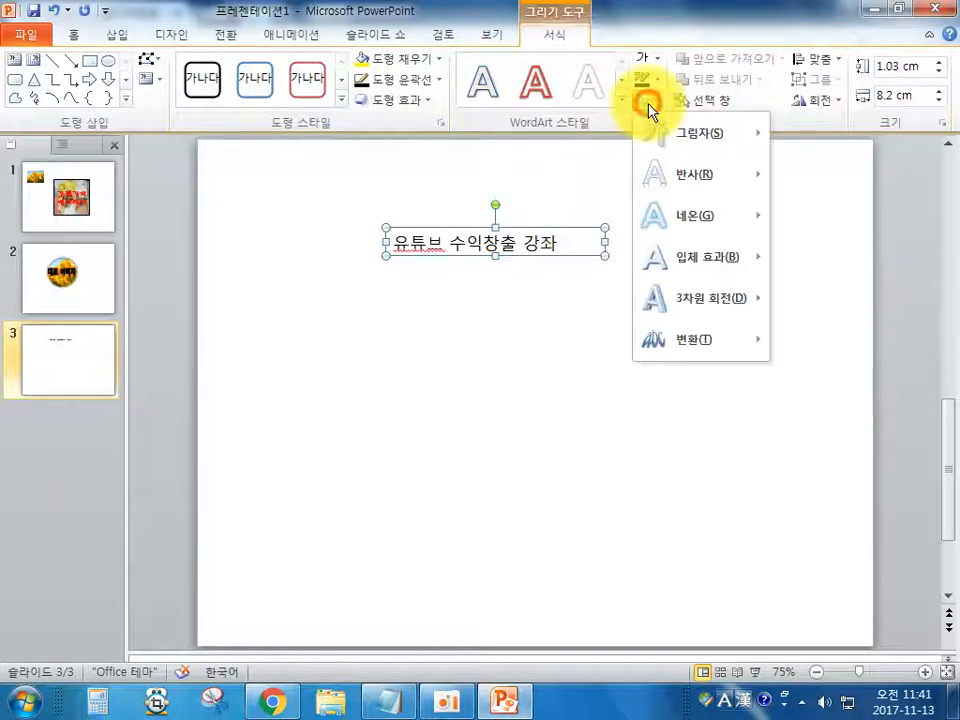
left_click(620, 106)
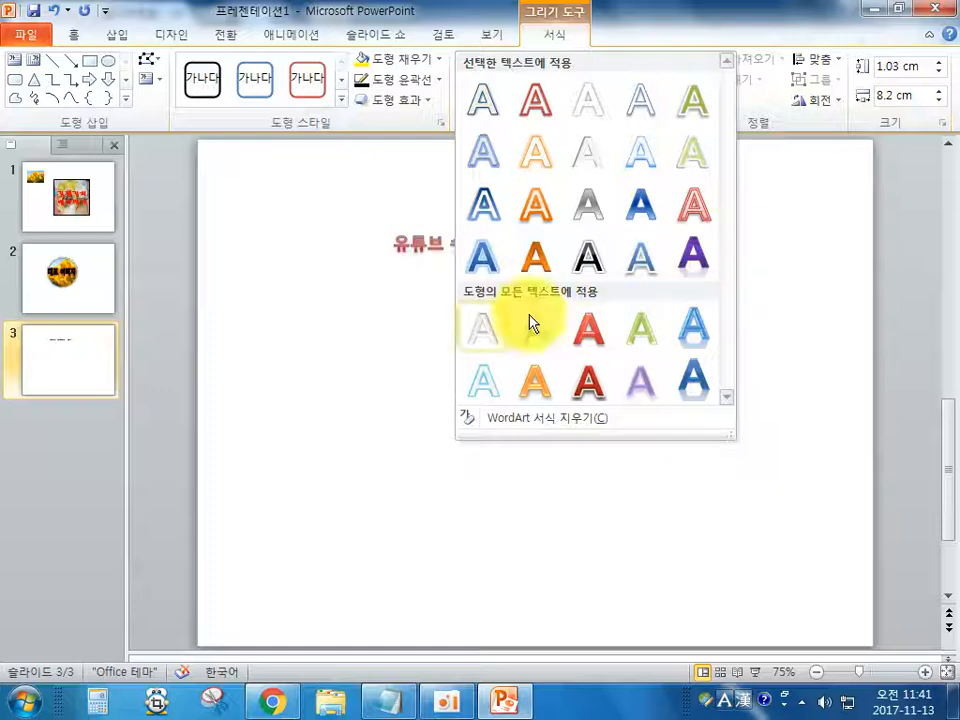
left_click(589, 382)
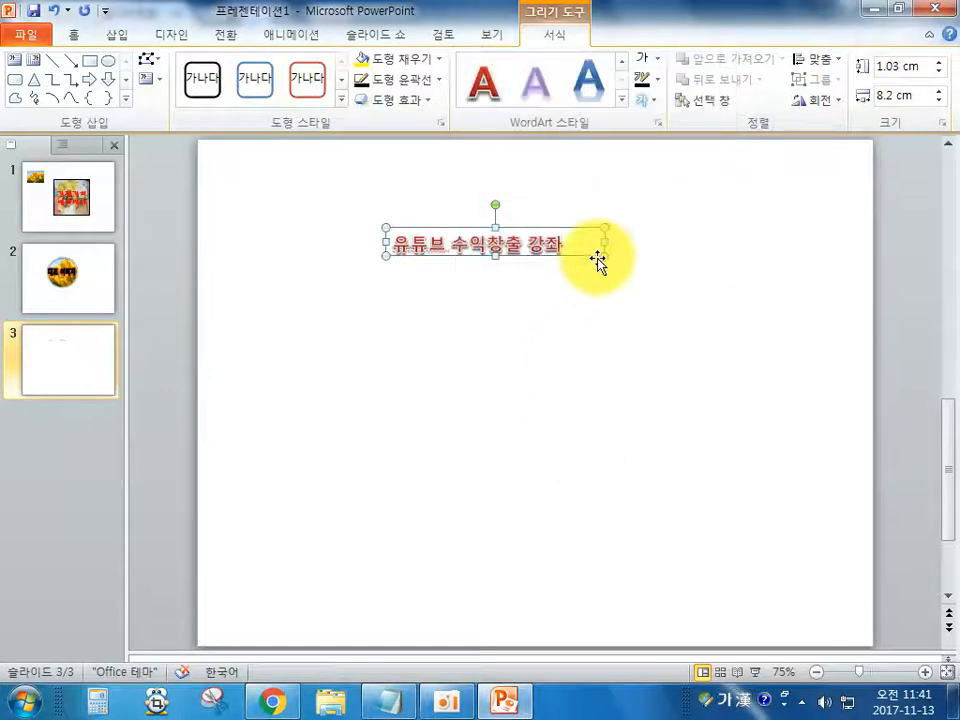
left_click_drag(604, 257, 615, 300)
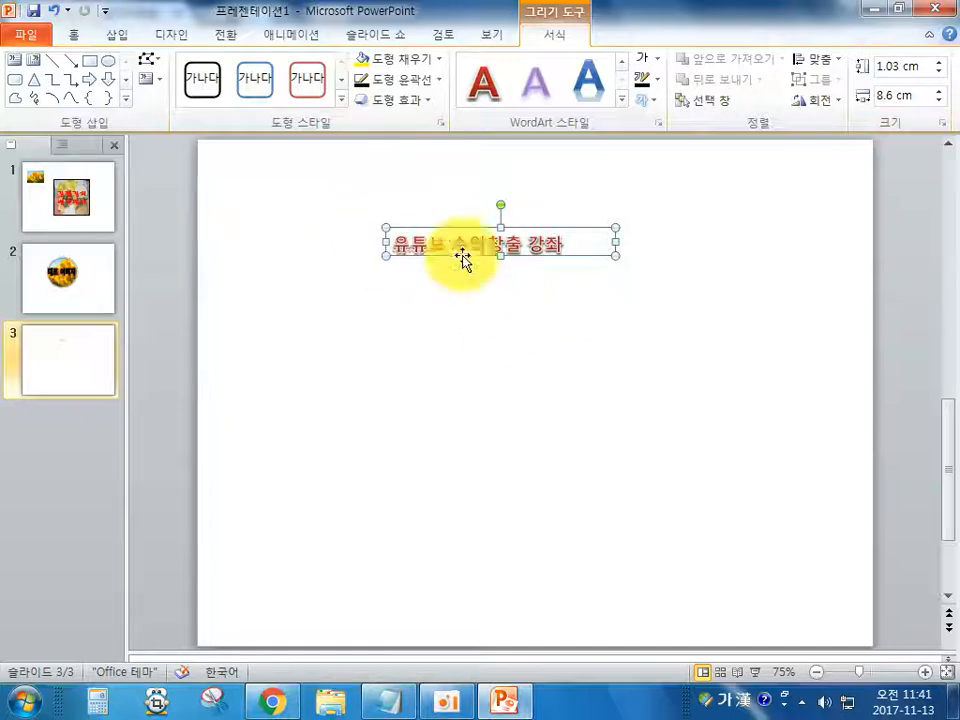
Apply the first 휘기 (Warp) text transform to the title, then enlarge its box so the letters stretch taller and wider.
left_click(652, 101)
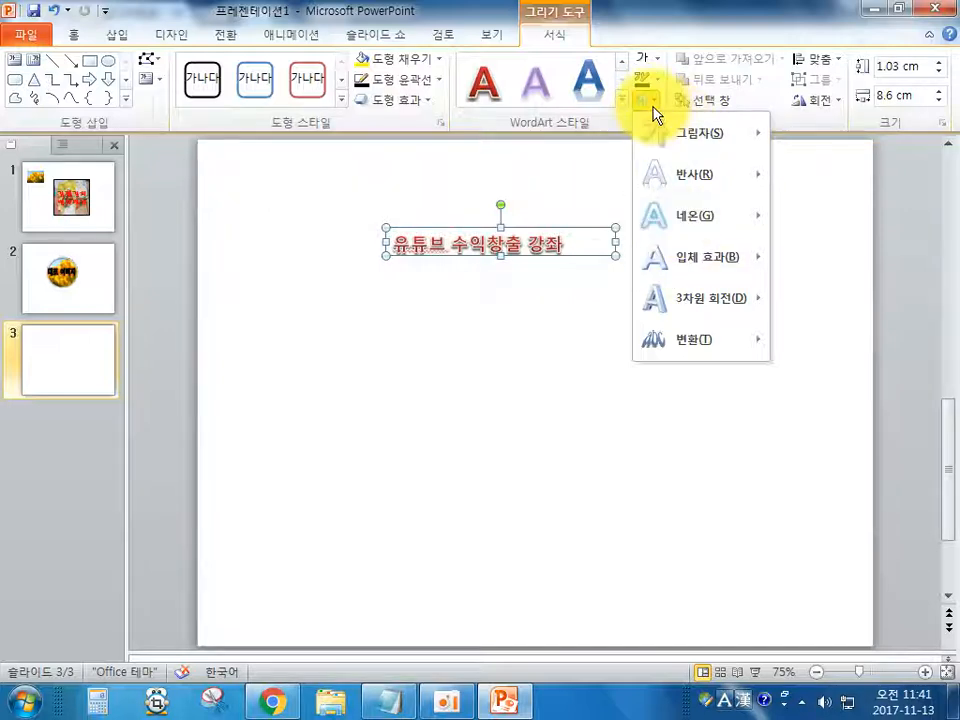
mouse_move(671, 345)
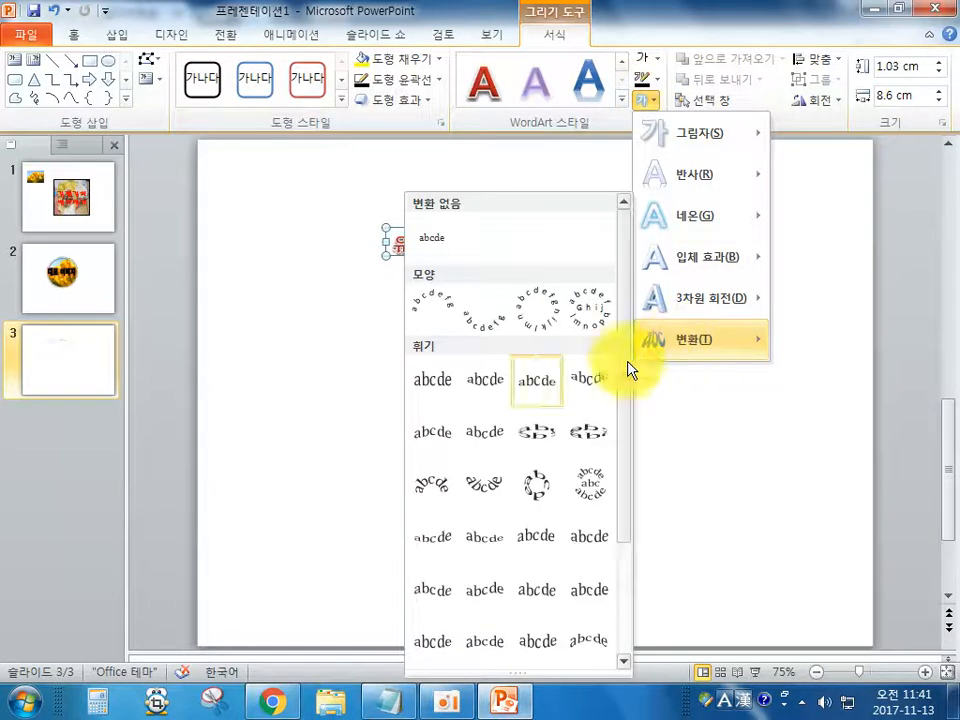
left_click(439, 392)
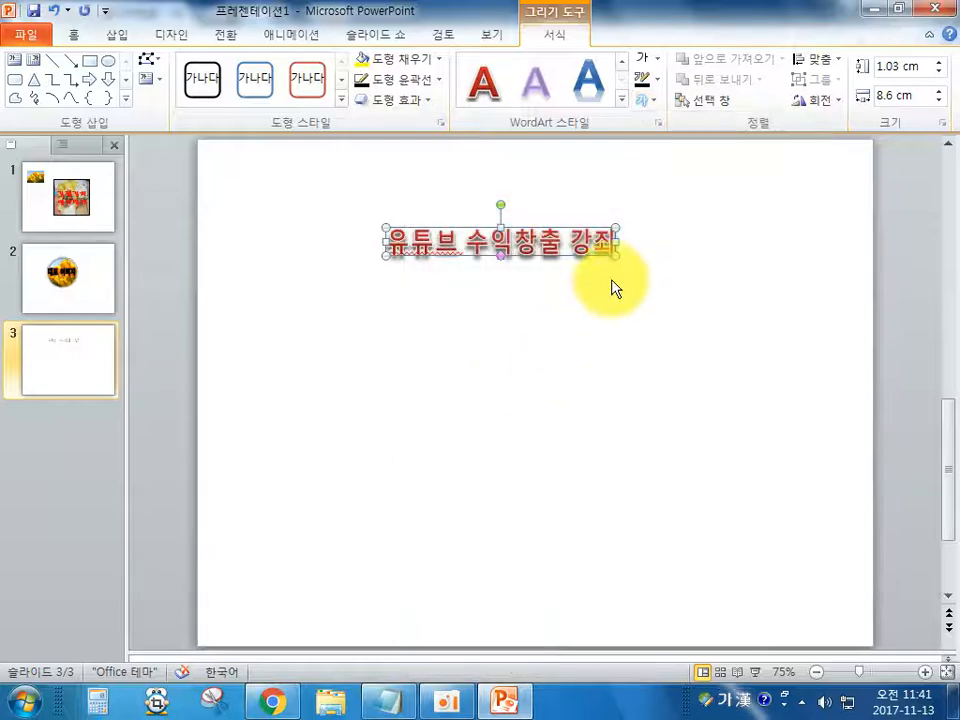
left_click_drag(617, 257, 642, 298)
left_click(612, 393)
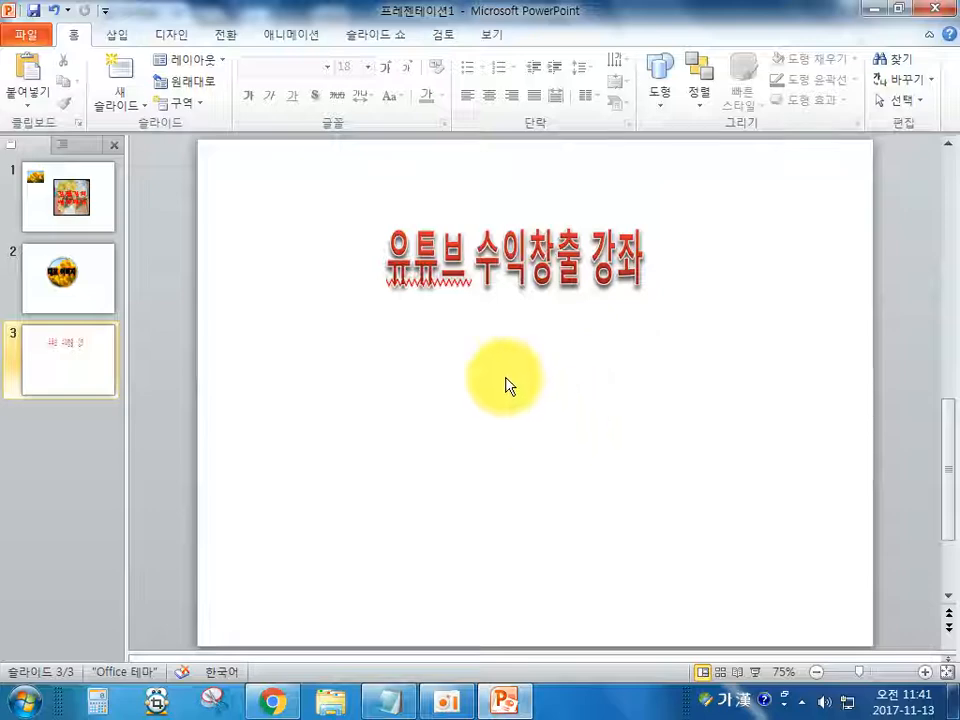
Insert the 펭귄 picture from the 사진 샘플 folder onto slide 3.
left_click(119, 36)
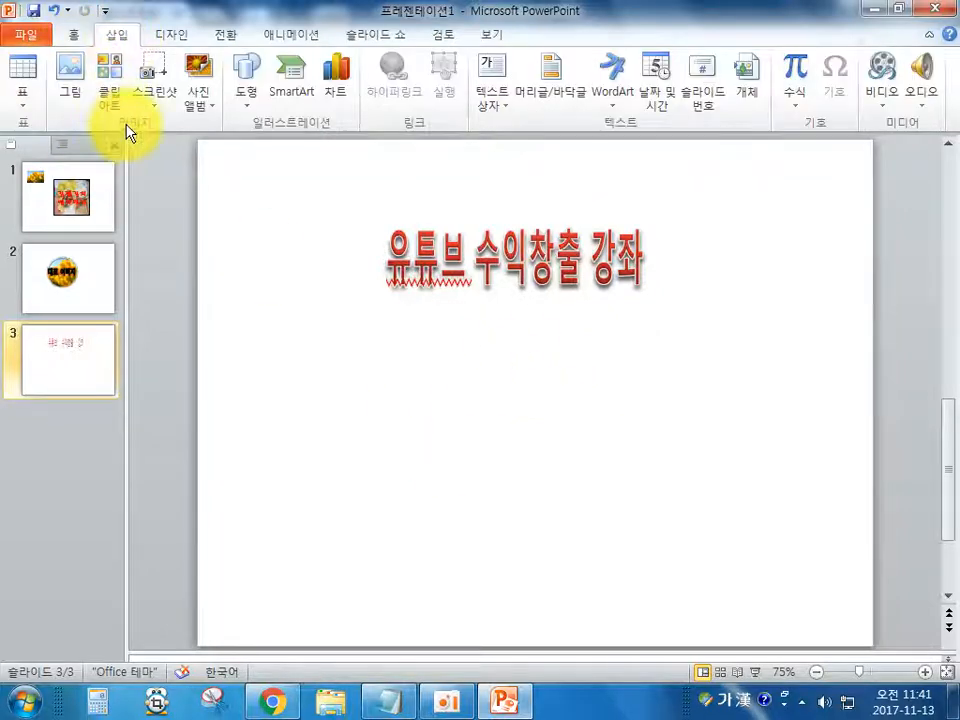
left_click(84, 93)
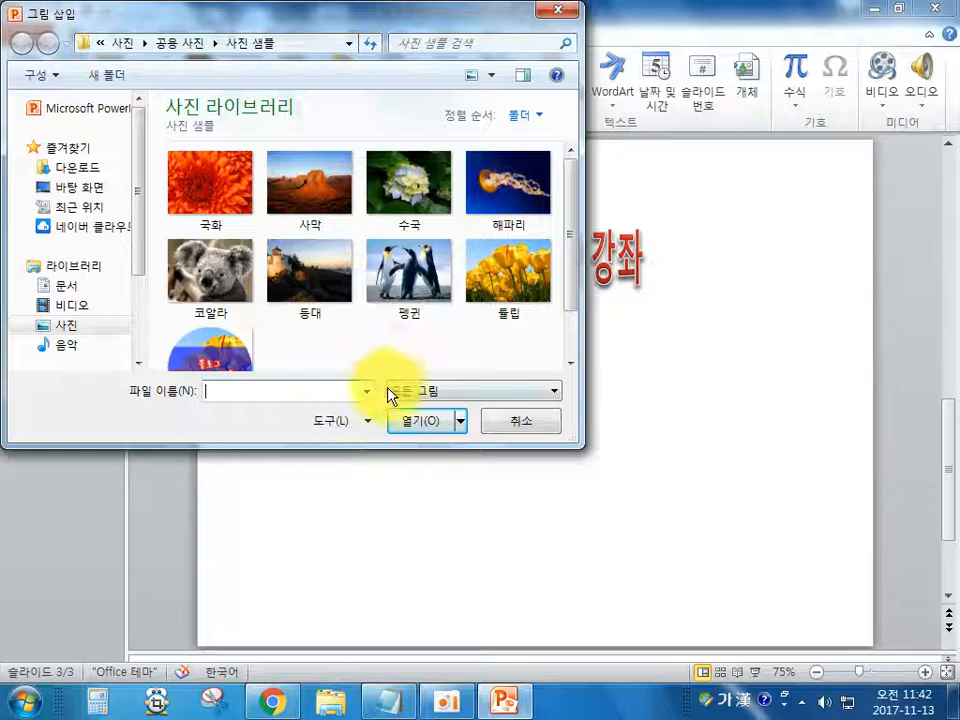
left_click(400, 270)
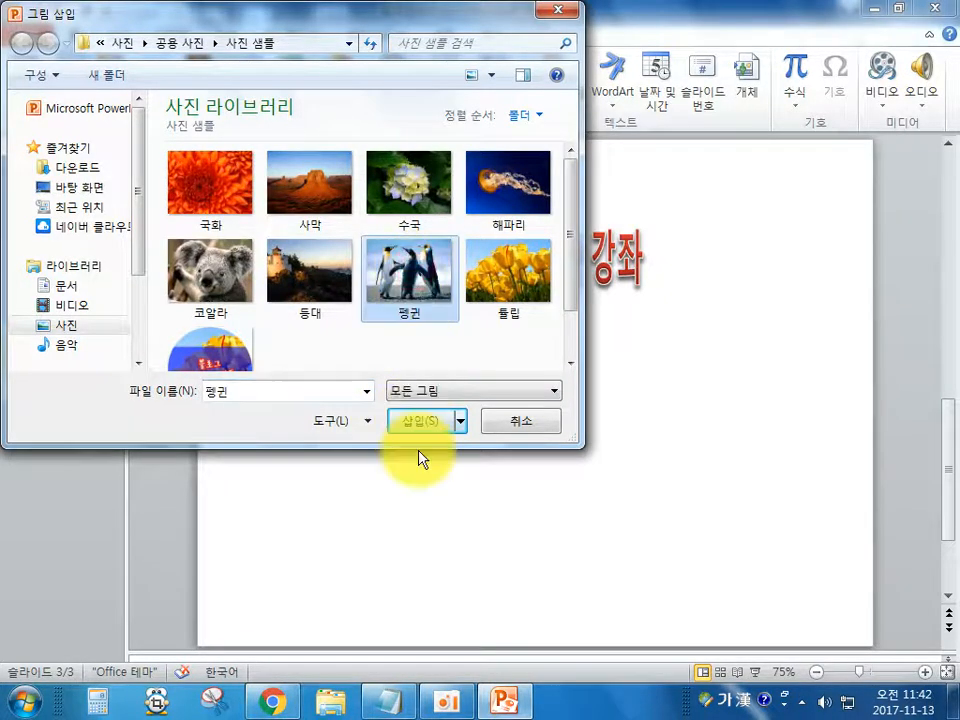
left_click(420, 421)
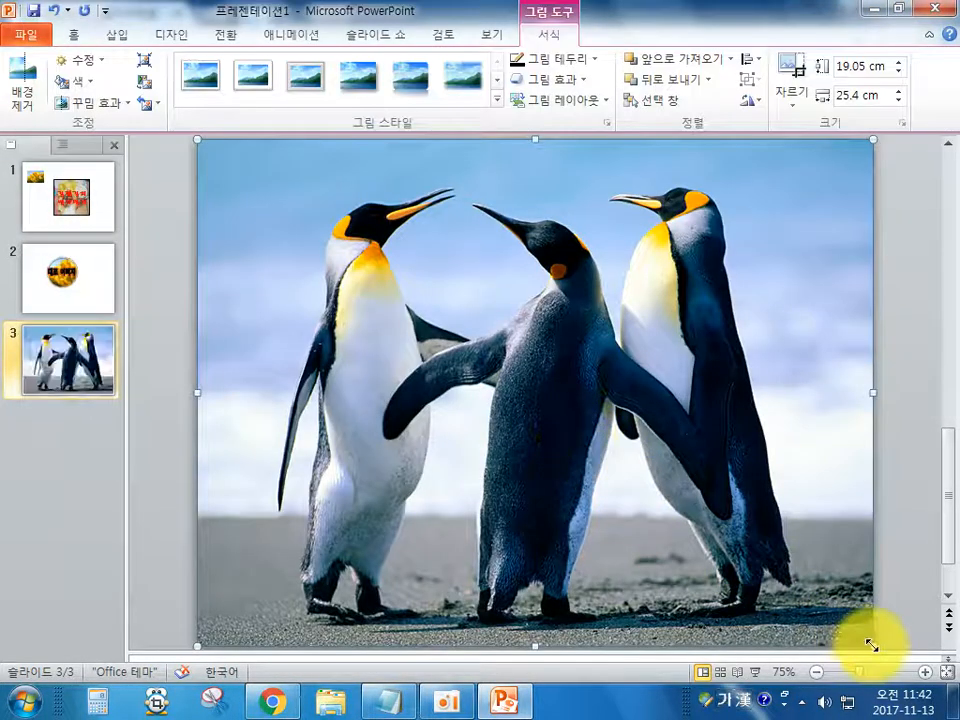
Shrink the penguin picture to about 8.43 × 6.33 cm and position it centred just below the title.
left_click_drag(870, 645, 422, 300)
left_click_drag(306, 268, 570, 478)
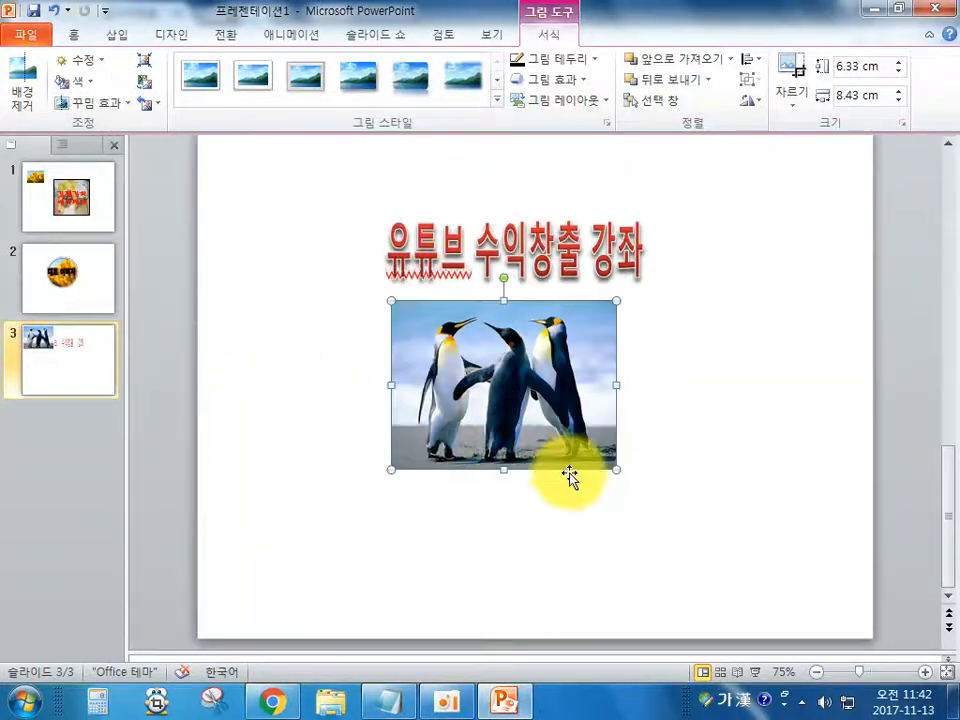
left_click_drag(535, 412, 546, 386)
left_click(697, 450)
left_click(692, 452)
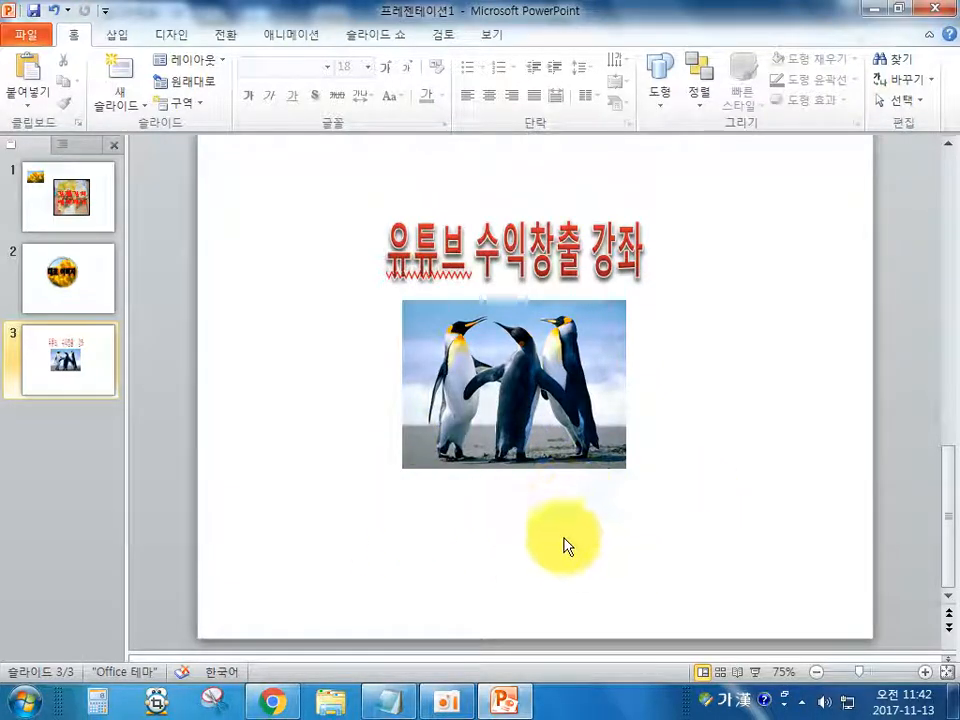
Duplicate the title straight down to just below the penguin picture.
left_click(440, 240)
left_click(482, 219)
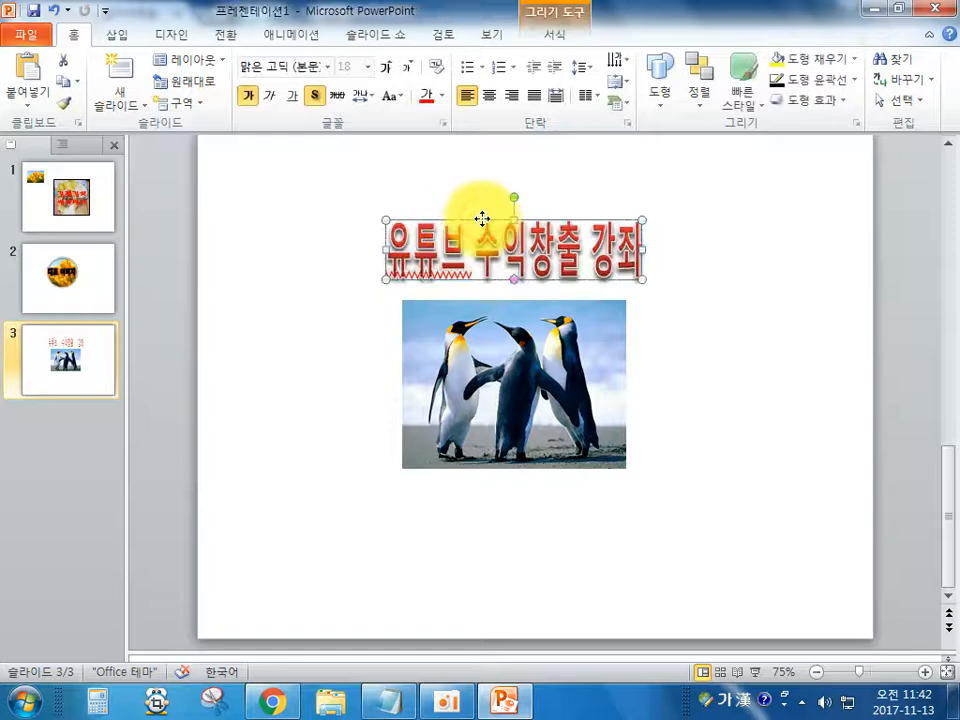
left_click_drag(482, 219, 482, 479)
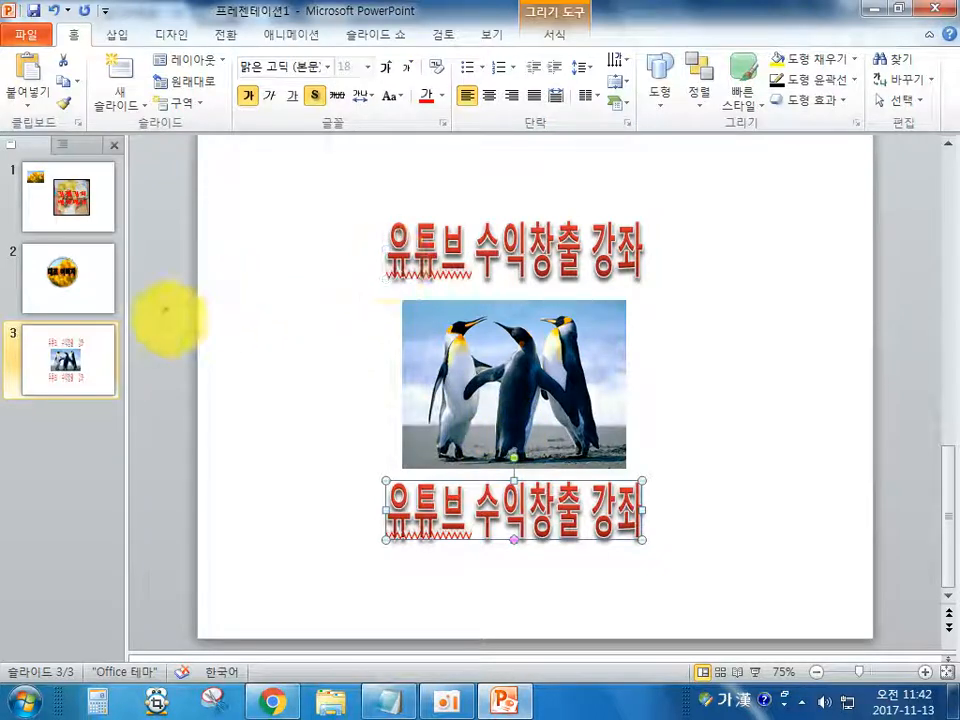
left_click_drag(162, 322, 316, 444)
mouse_move(226, 377)
left_mouse_down()
mouse_move(242, 407)
mouse_move(270, 405)
mouse_move(343, 349)
mouse_move(364, 381)
mouse_move(532, 457)
left_mouse_up()
mouse_move(395, 385)
left_mouse_down()
mouse_move(402, 402)
mouse_move(426, 380)
mouse_move(510, 412)
left_mouse_up()
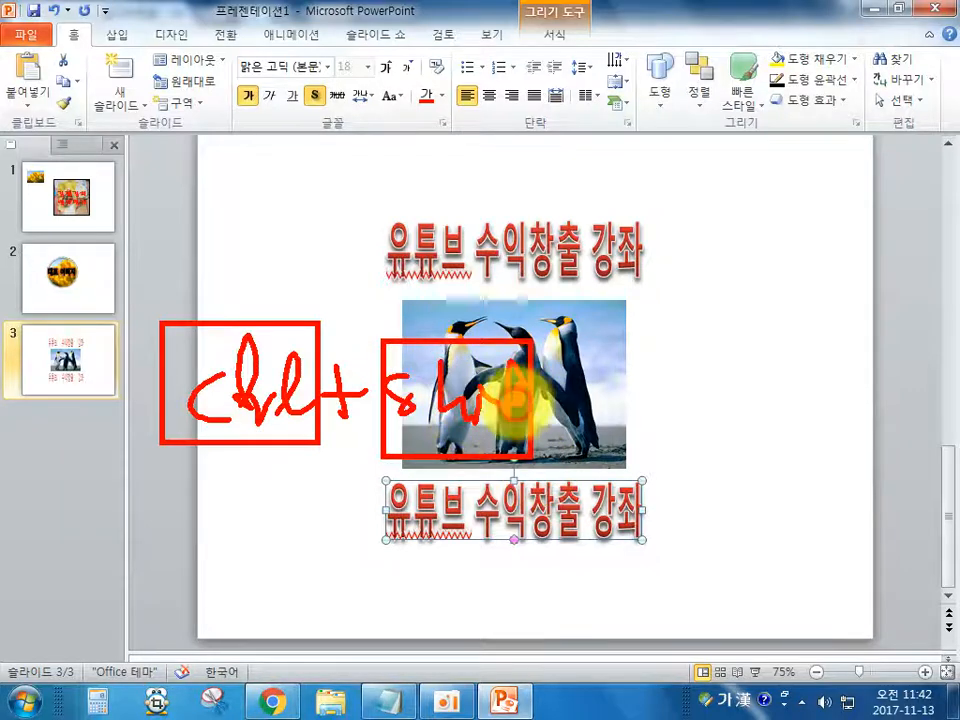
mouse_move(369, 197)
left_mouse_down()
mouse_move(369, 270)
mouse_move(658, 289)
left_mouse_up()
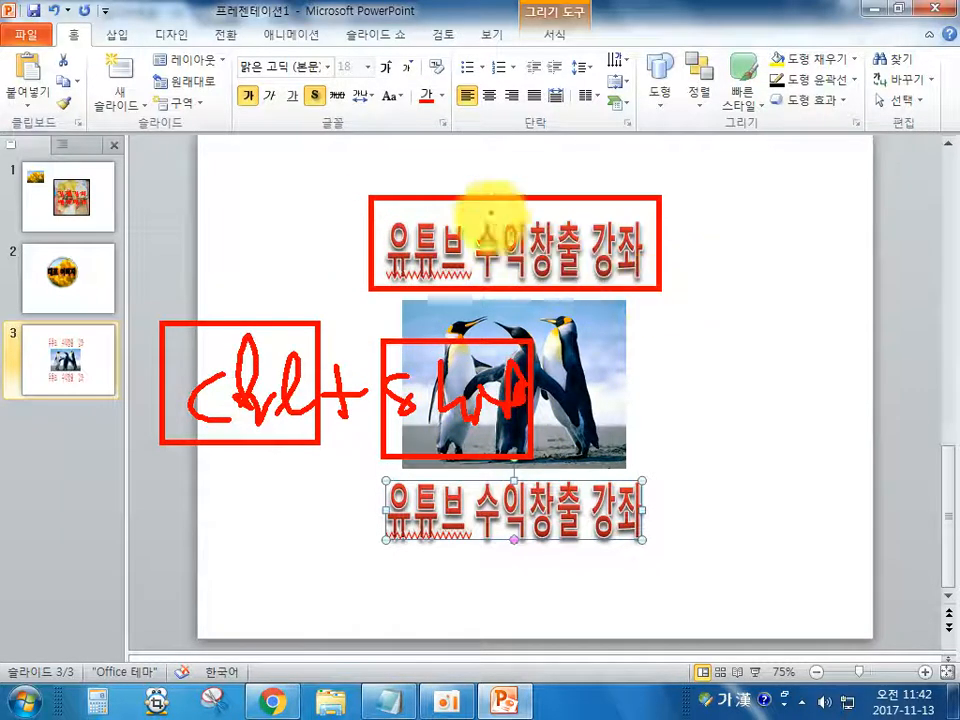
mouse_move(588, 300)
left_mouse_down()
mouse_move(578, 484)
mouse_move(642, 414)
left_mouse_up()
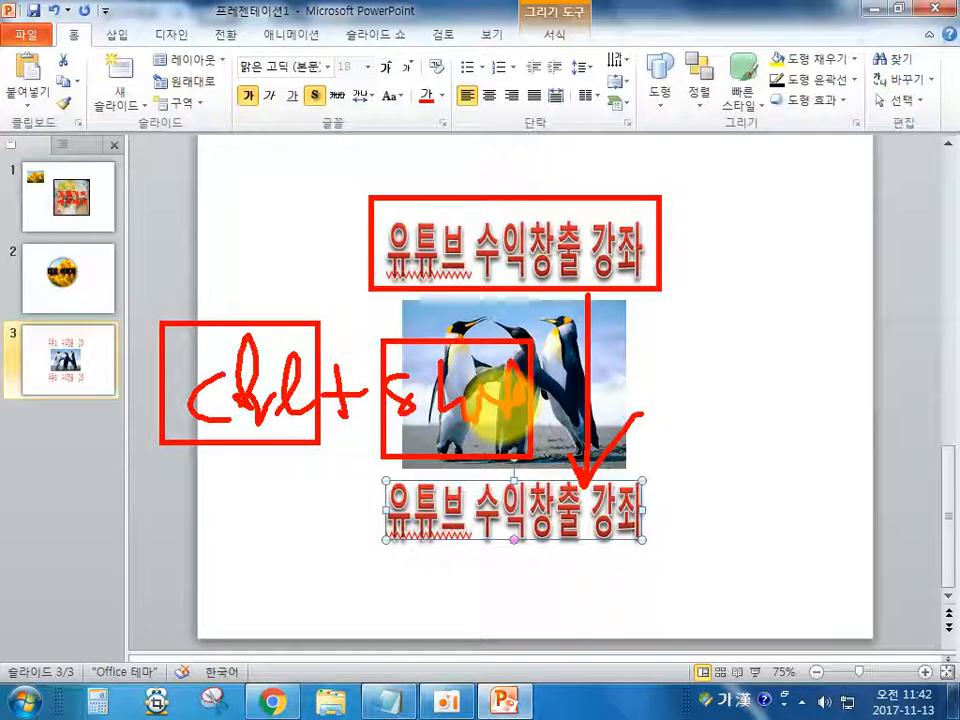
key("Escape")
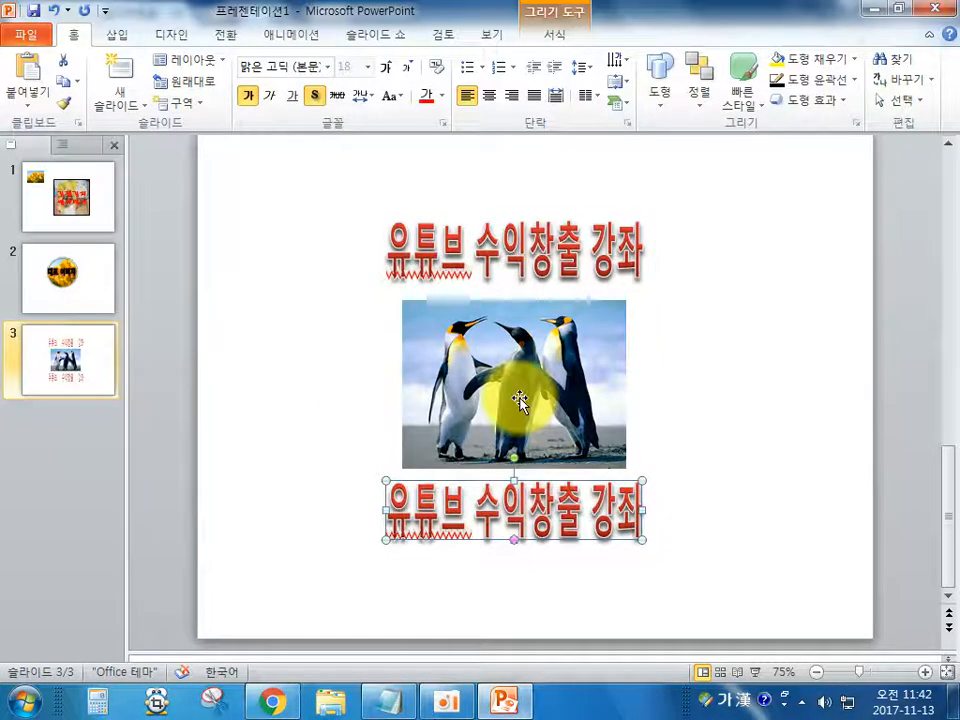
Try copying the penguin picture together with the lower title and the picture alone, undoing each copy.
left_click(522, 369, "shift")
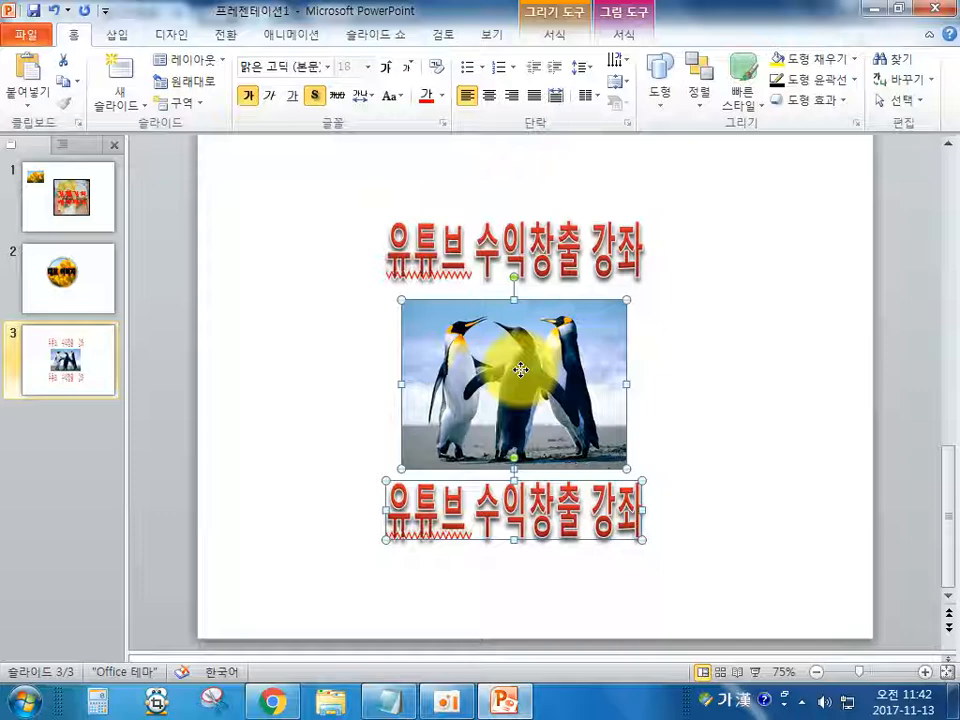
left_click_drag(521, 370, 756, 236)
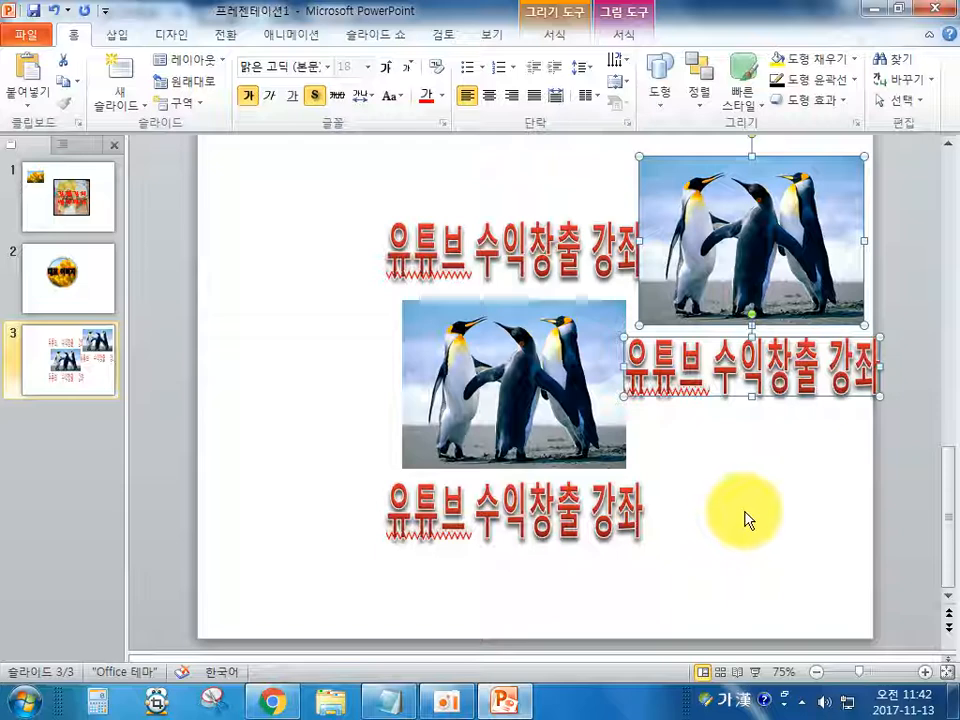
key("ctrl+z")
left_click(506, 419)
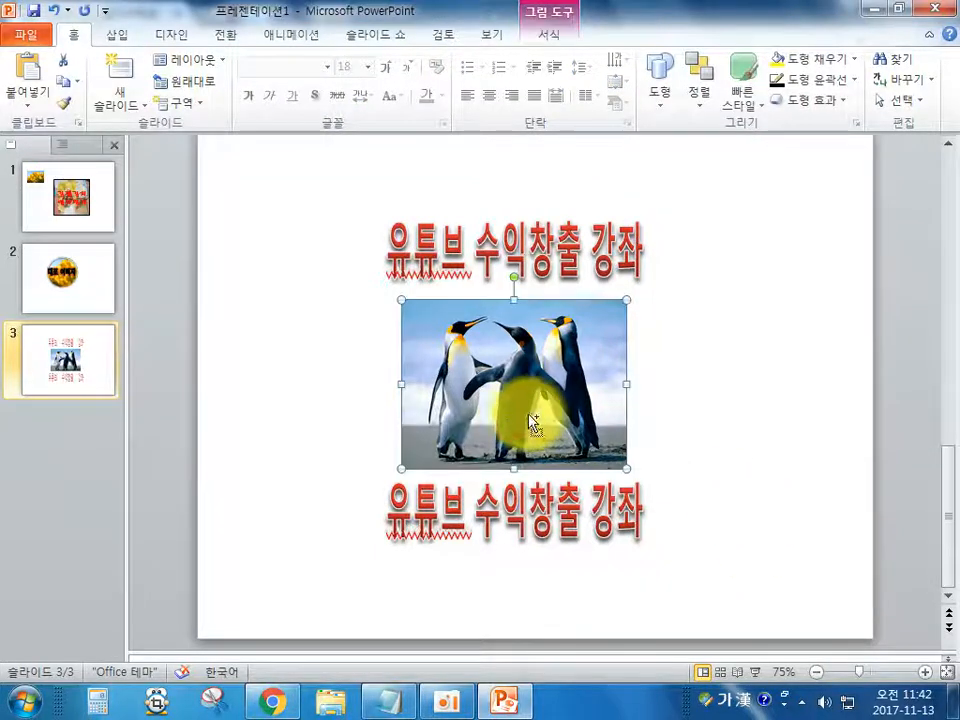
left_click_drag(506, 419, 302, 298)
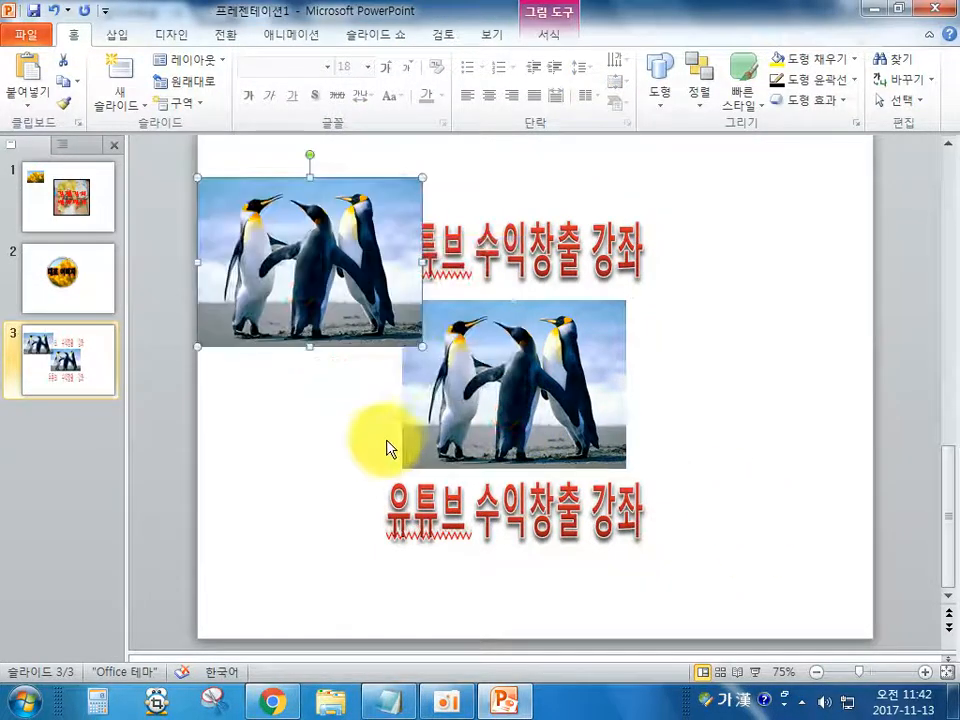
key("ctrl+z")
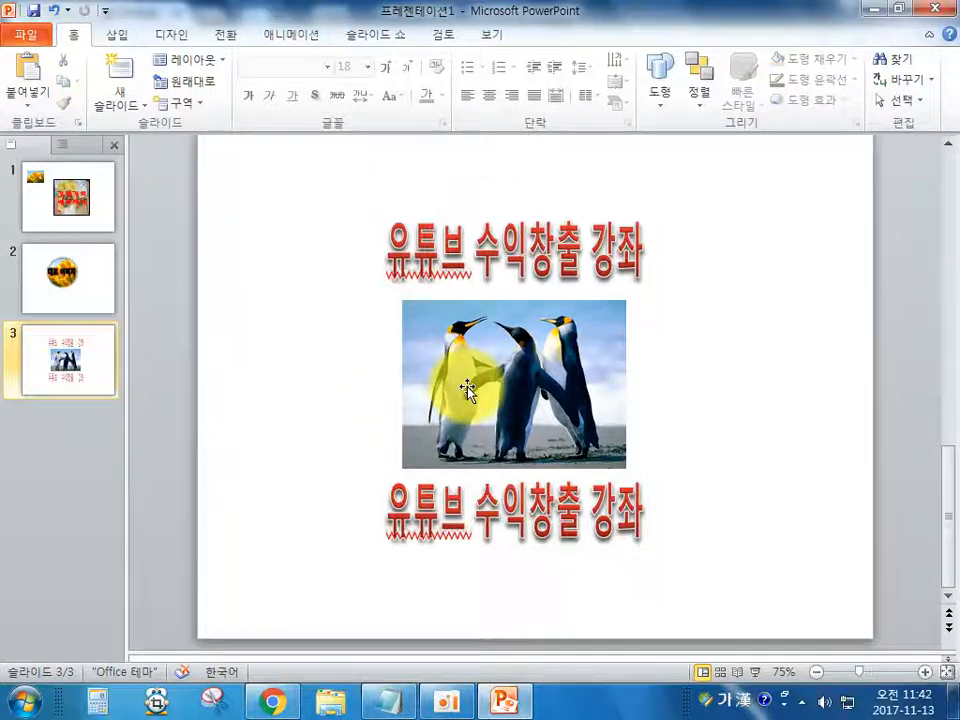
Nudge the penguin picture slightly closer to the upper title, keeping it centred under the text.
left_click(520, 388)
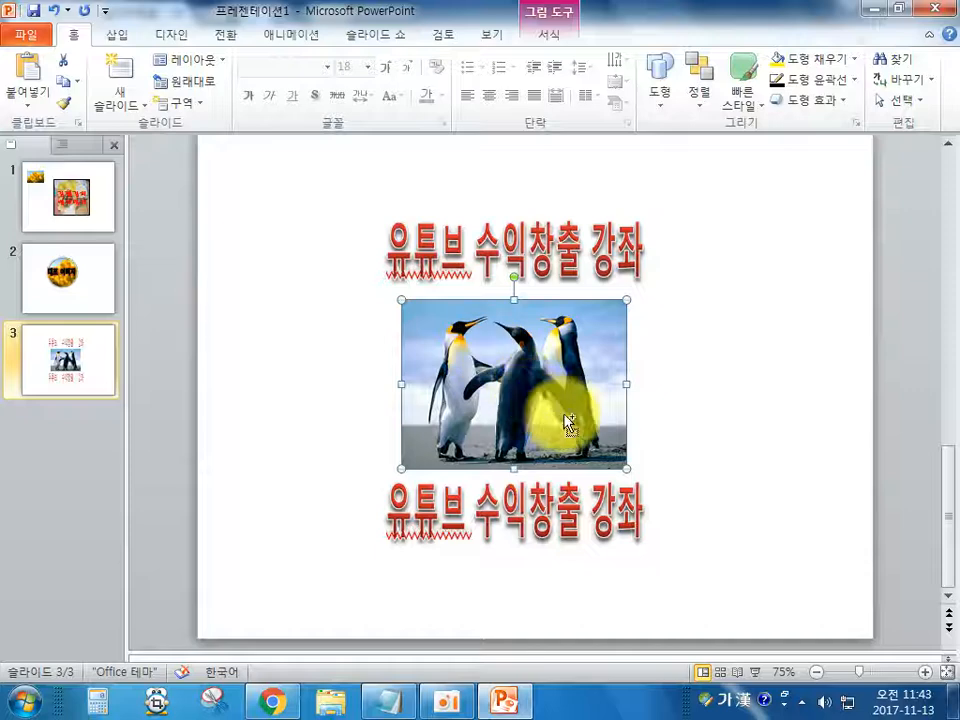
mouse_move(527, 407)
left_mouse_down()
mouse_move(521, 260)
mouse_move(521, 551)
mouse_move(521, 221)
mouse_move(462, 386)
mouse_move(521, 411)
mouse_move(313, 386)
mouse_move(459, 403)
mouse_move(604, 204)
mouse_move(810, 201)
mouse_move(707, 193)
mouse_move(585, 381)
mouse_move(693, 271)
mouse_move(707, 36)
mouse_move(810, 219)
mouse_move(514, 321)
mouse_move(509, 303)
mouse_move(508, 549)
mouse_move(501, 283)
mouse_move(499, 536)
mouse_move(499, 350)
mouse_move(495, 399)
mouse_move(514, 407)
left_mouse_up()
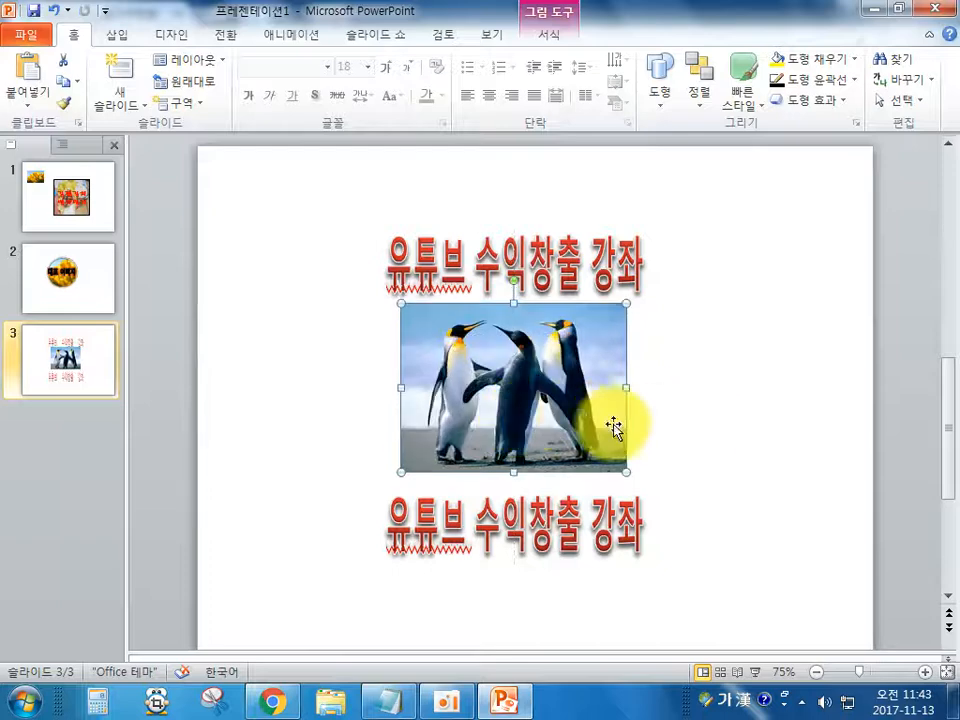
left_click(728, 432)
Delete the copy of the title below the penguin picture.
left_click(473, 272)
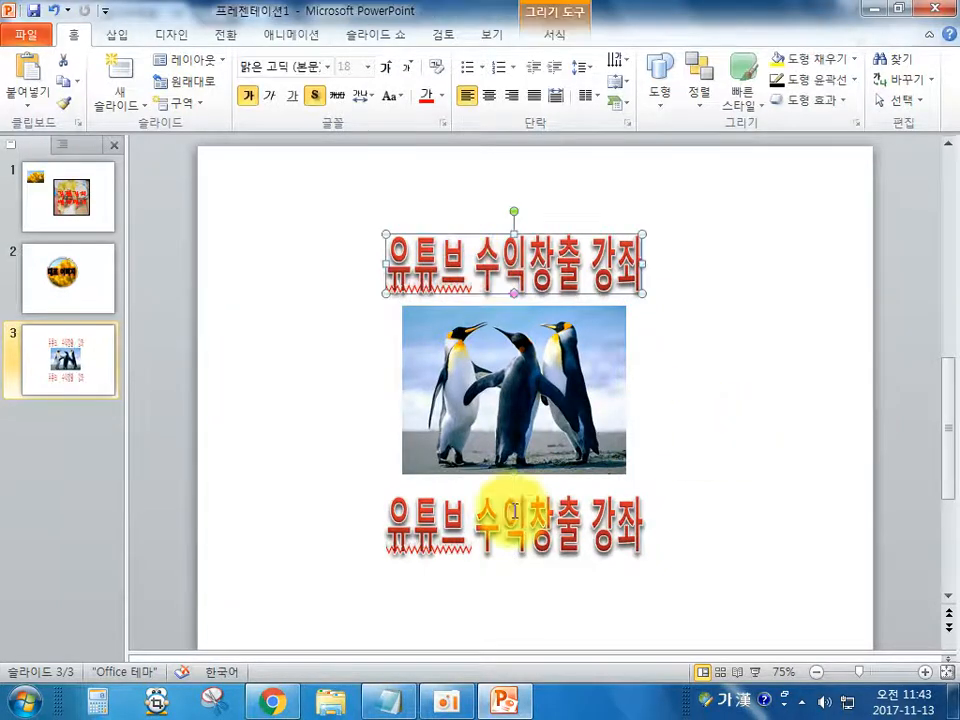
left_click(503, 522)
left_click(500, 495)
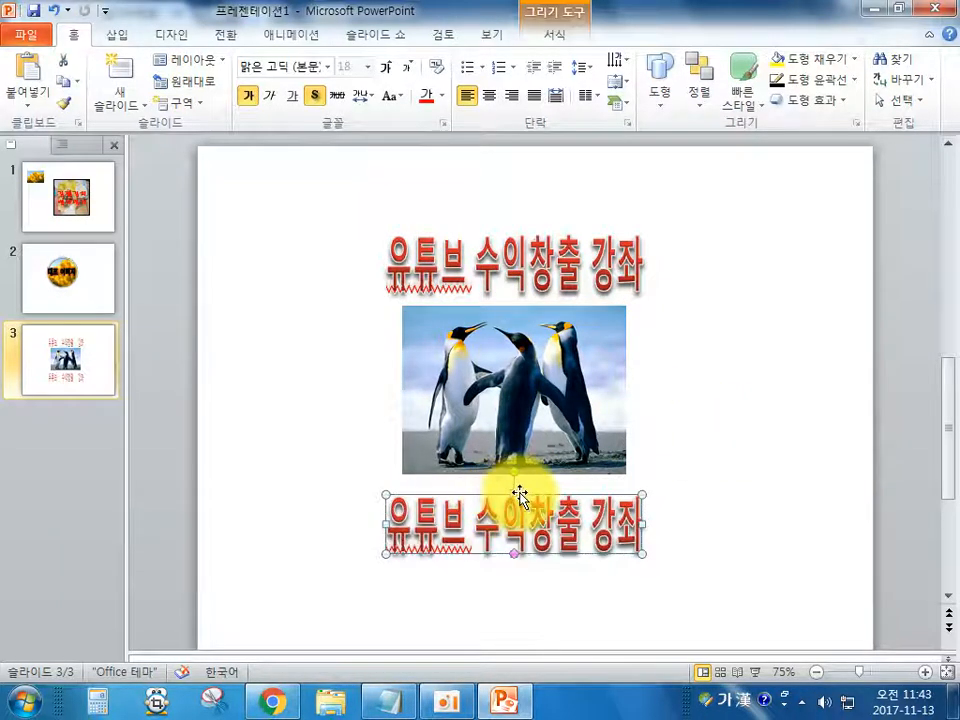
key("Delete")
Copy the upper title to just below the penguin picture and replace the copy's text with 정보박사.
left_click(432, 268)
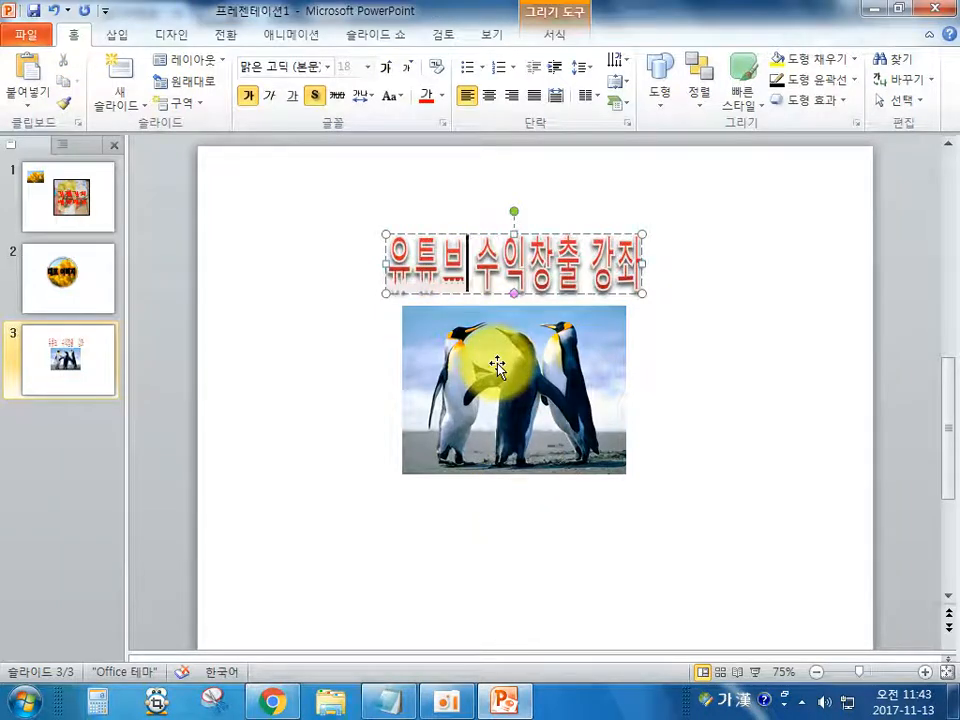
left_click_drag(456, 228, 463, 491)
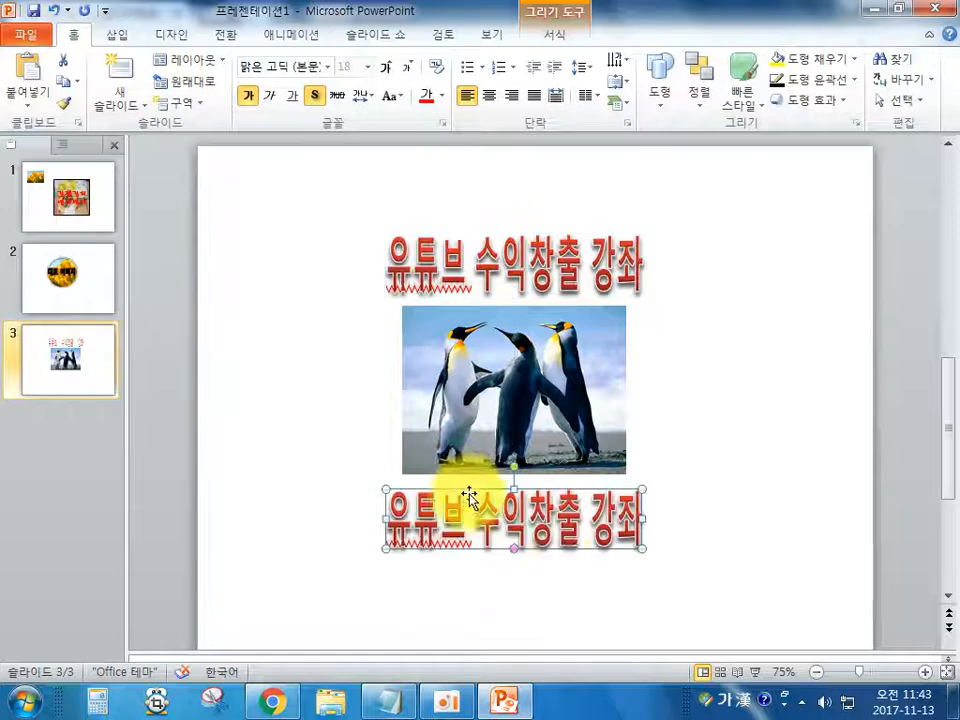
left_click_drag(632, 508, 392, 508)
type("ㅈ정보박사")
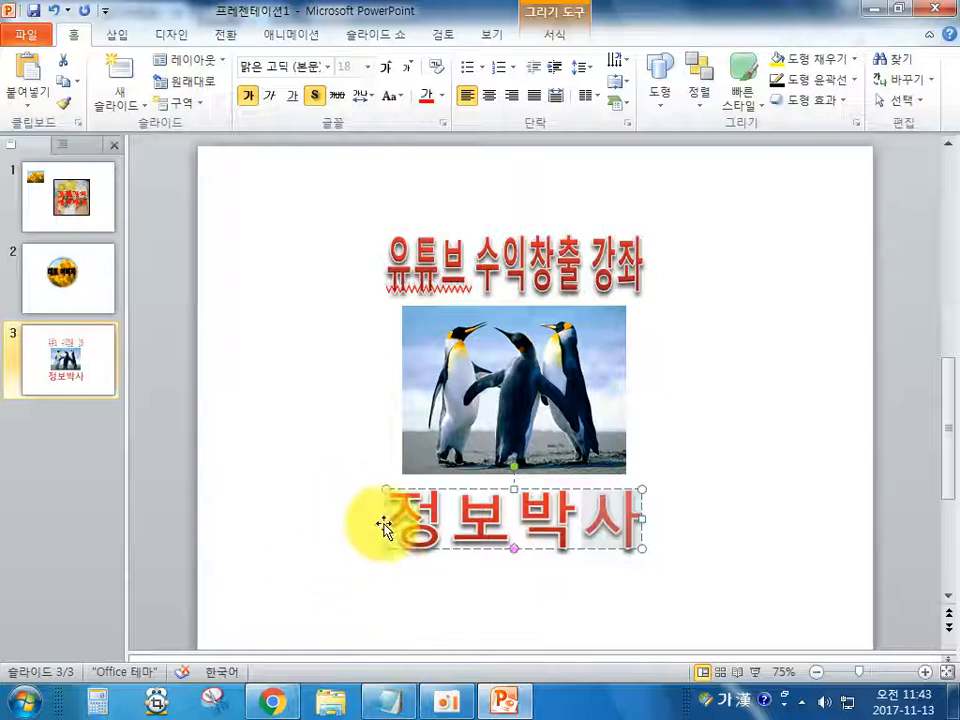
Make the 정보박사 text box smaller from its sides and top, and centre it close below the penguin picture.
left_click_drag(385, 527, 439, 527)
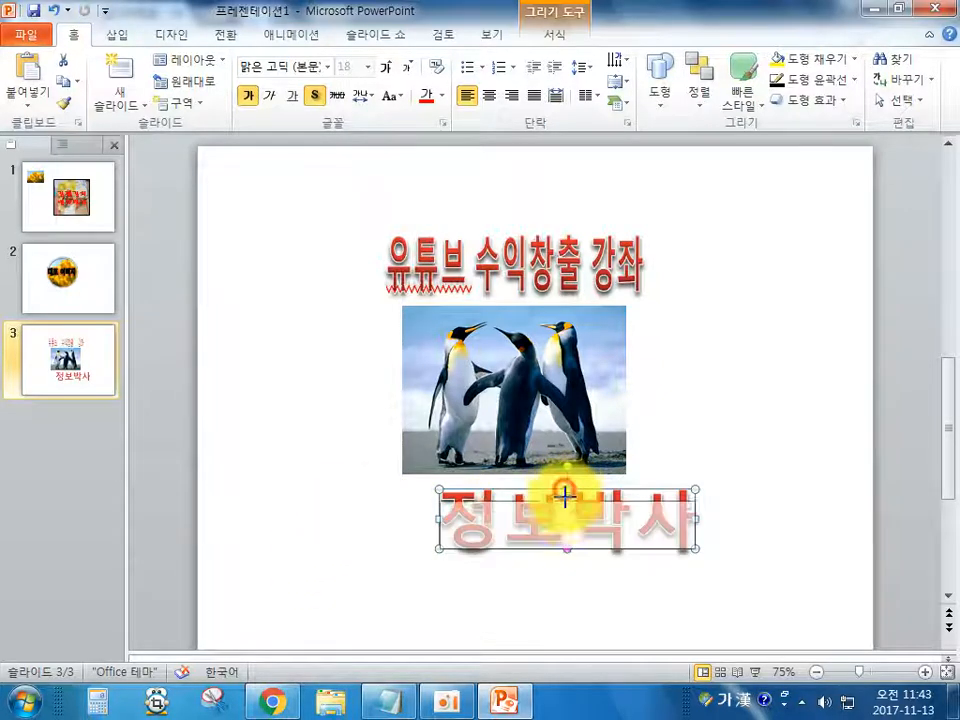
left_click_drag(697, 530, 590, 533)
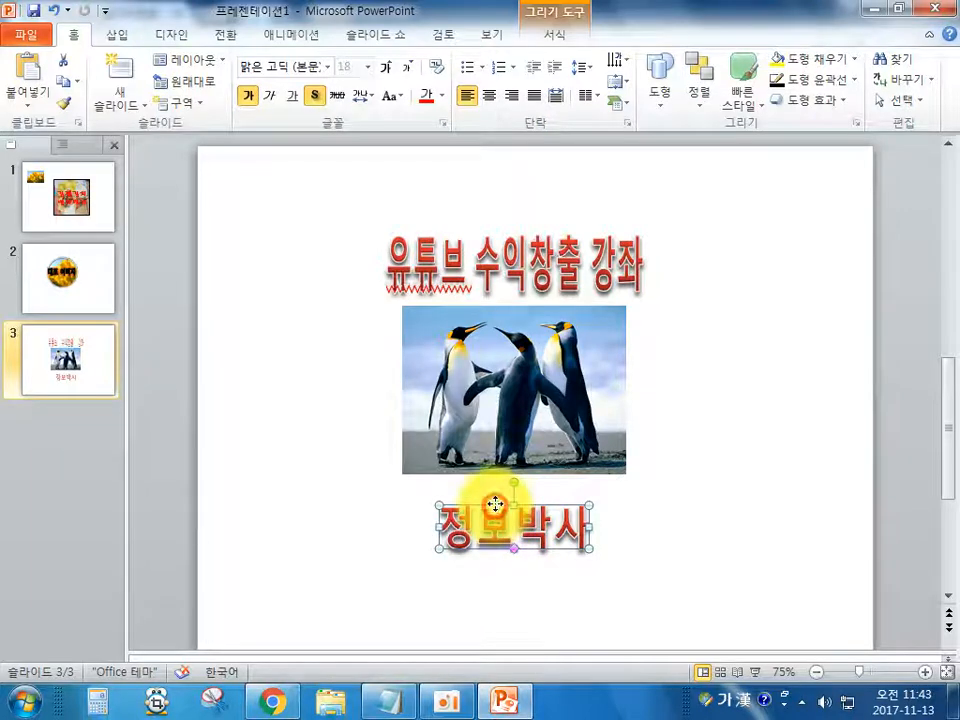
left_click(707, 512)
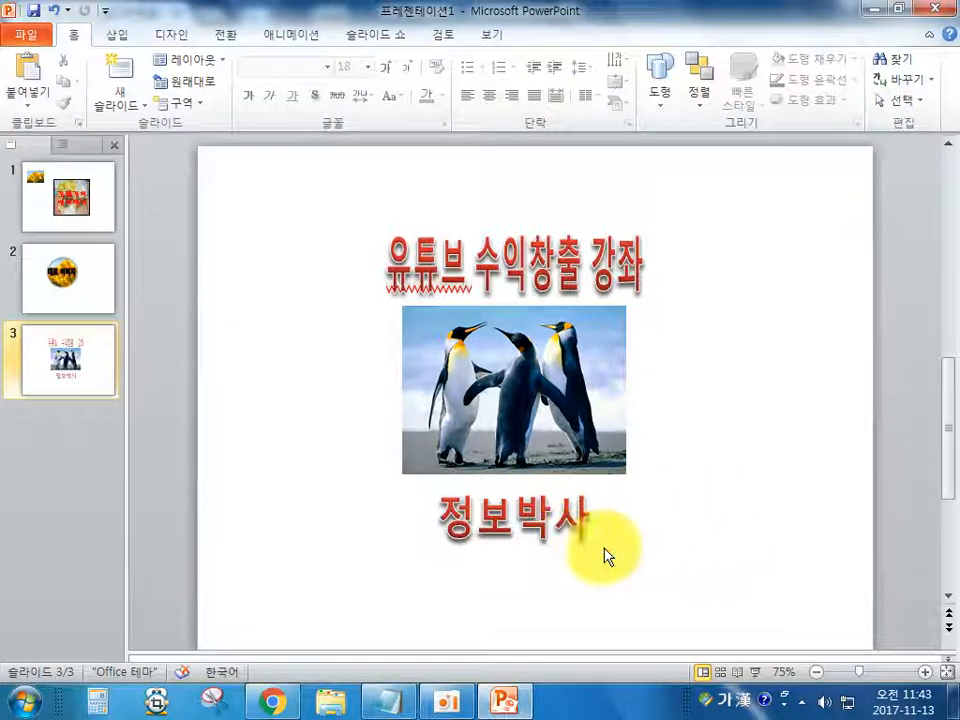
left_click(655, 573)
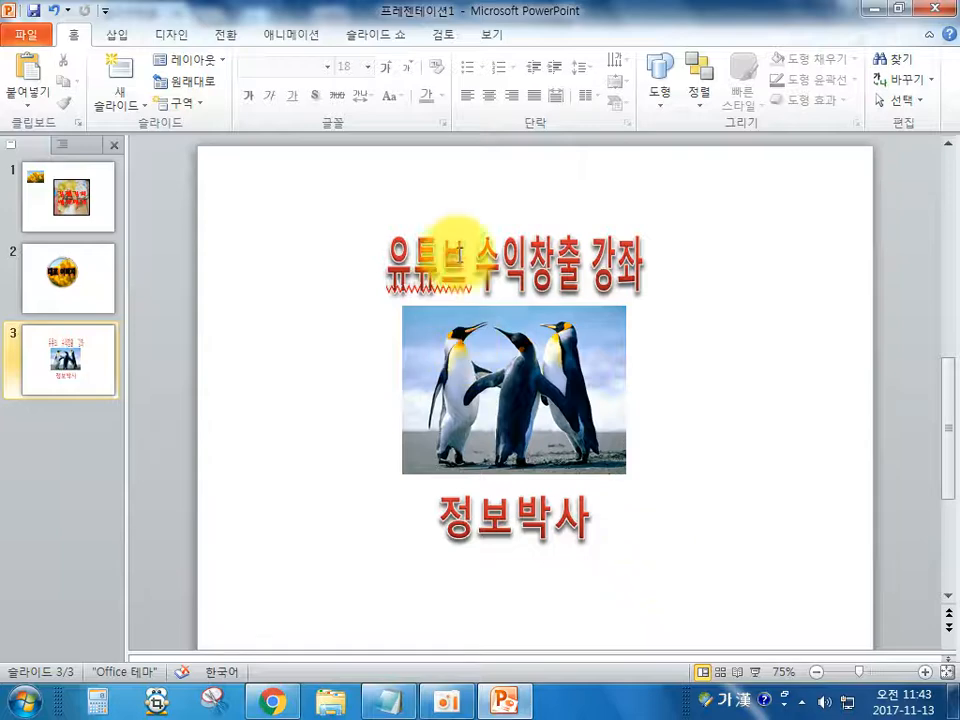
left_click(461, 266)
left_click(458, 405)
left_click(476, 515)
left_click(468, 310)
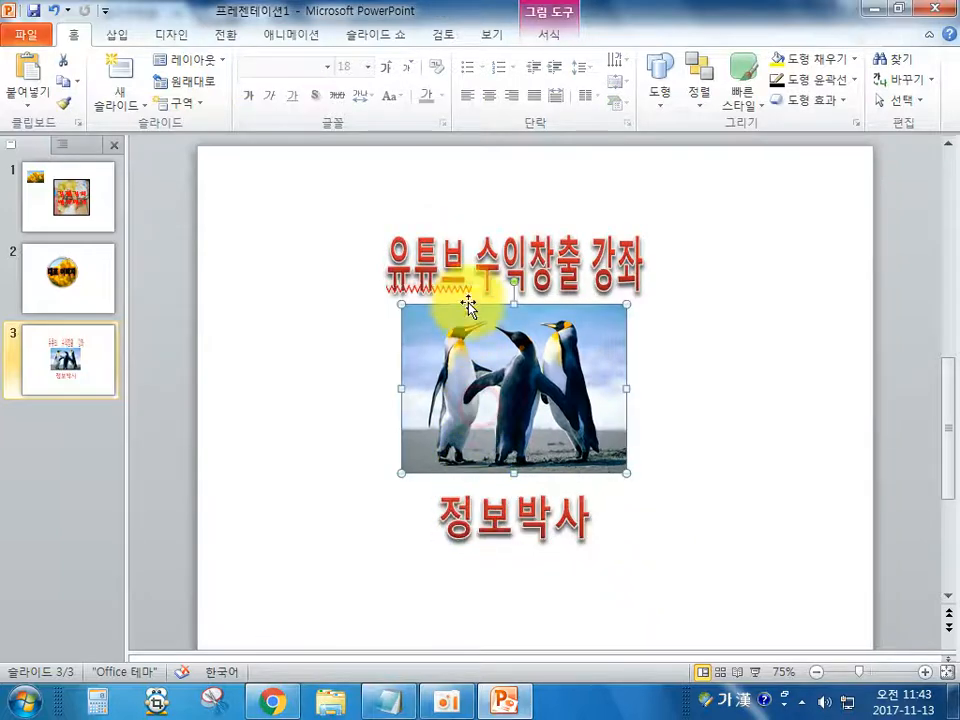
left_click(508, 266)
left_click(493, 354)
left_click(488, 503)
left_click(737, 412)
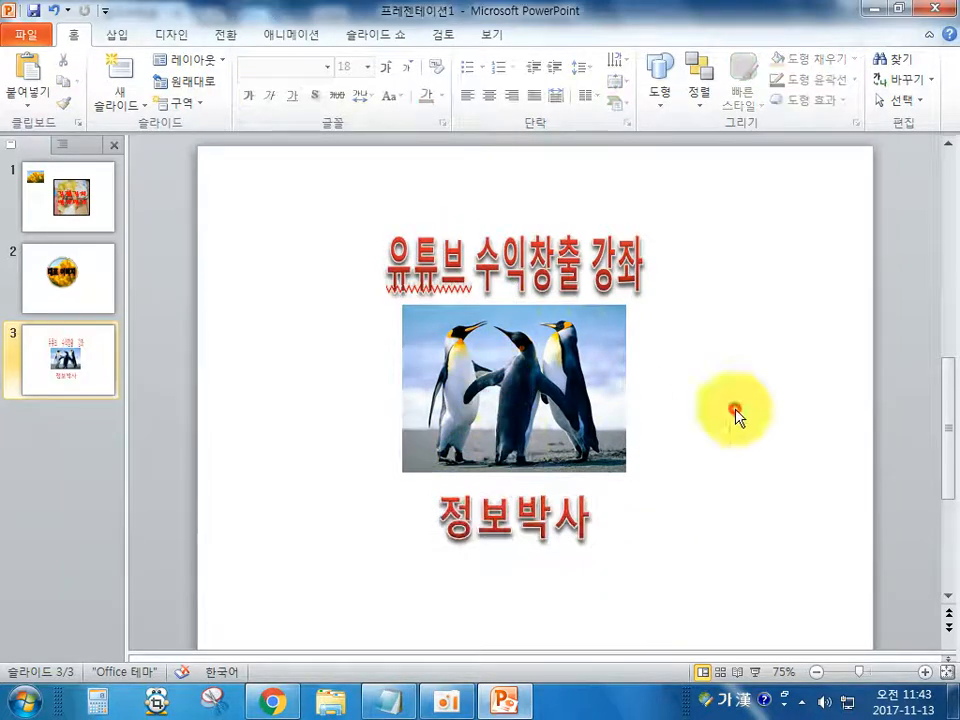
Colour the words 수익창출 강좌 in the upper title with the standard blue font colour.
left_click(550, 268)
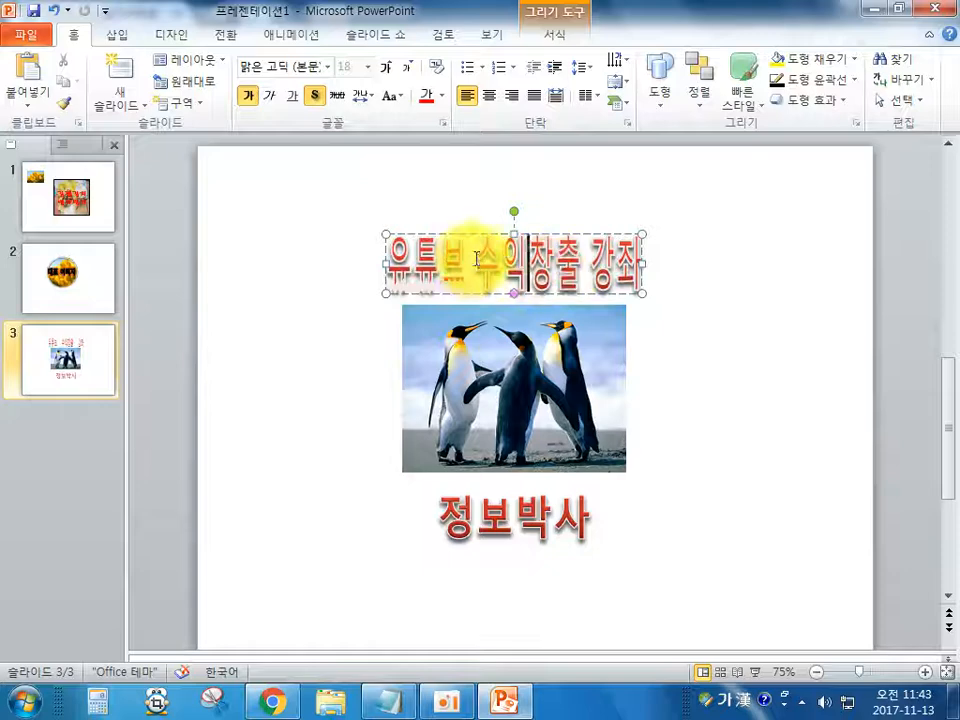
left_click_drag(476, 260, 668, 291)
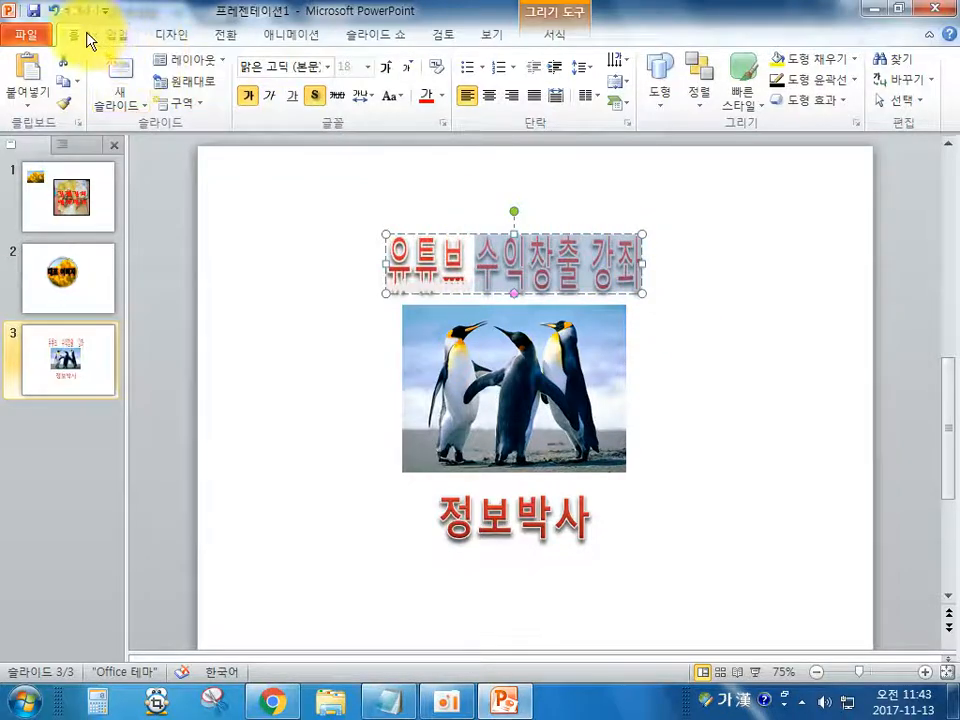
left_click(440, 96)
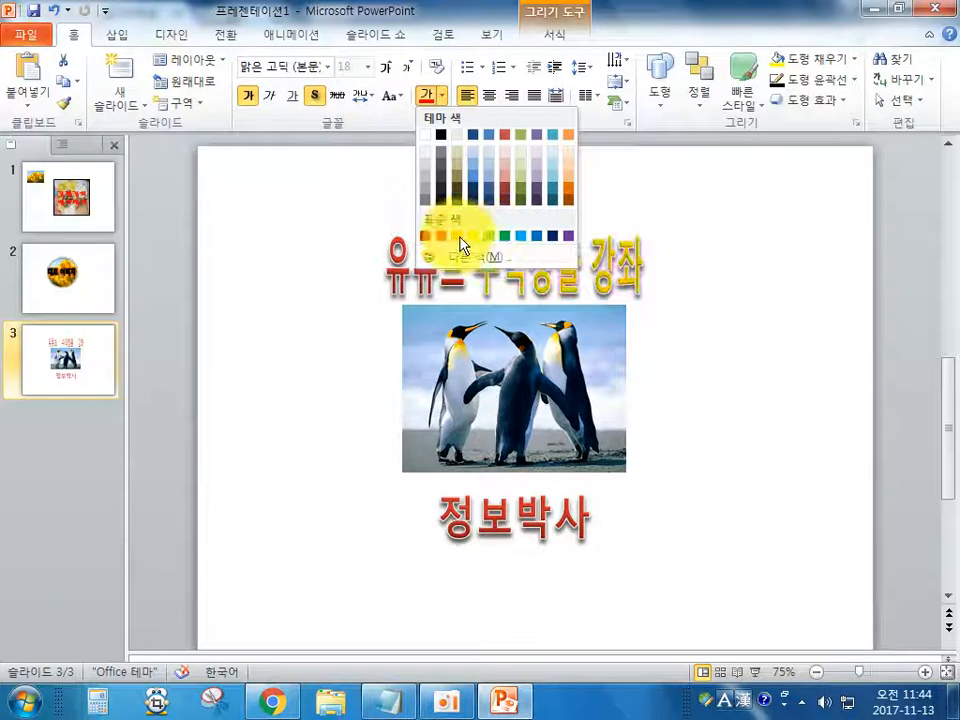
left_click(537, 237)
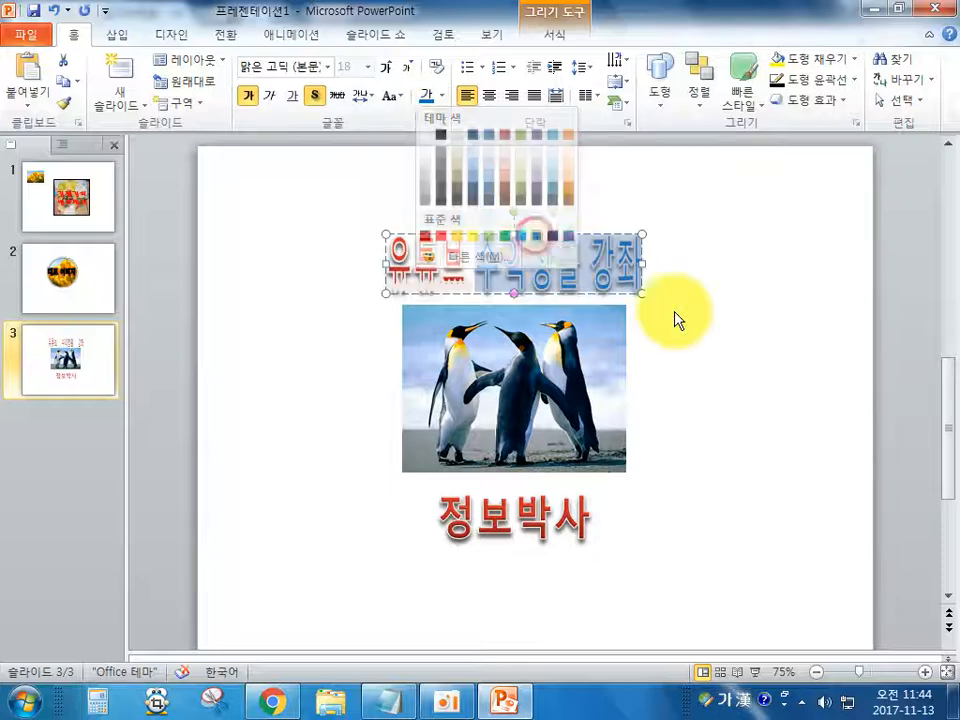
left_click(740, 355)
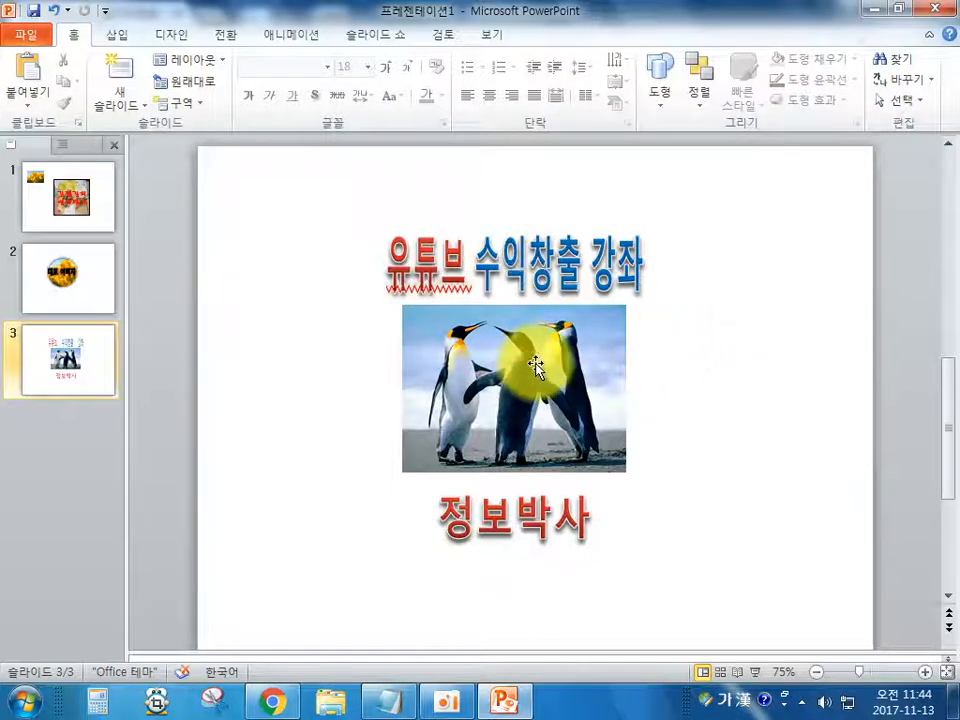
Nudge the penguin picture slightly down and group it with the titles above and below it.
left_click(540, 410)
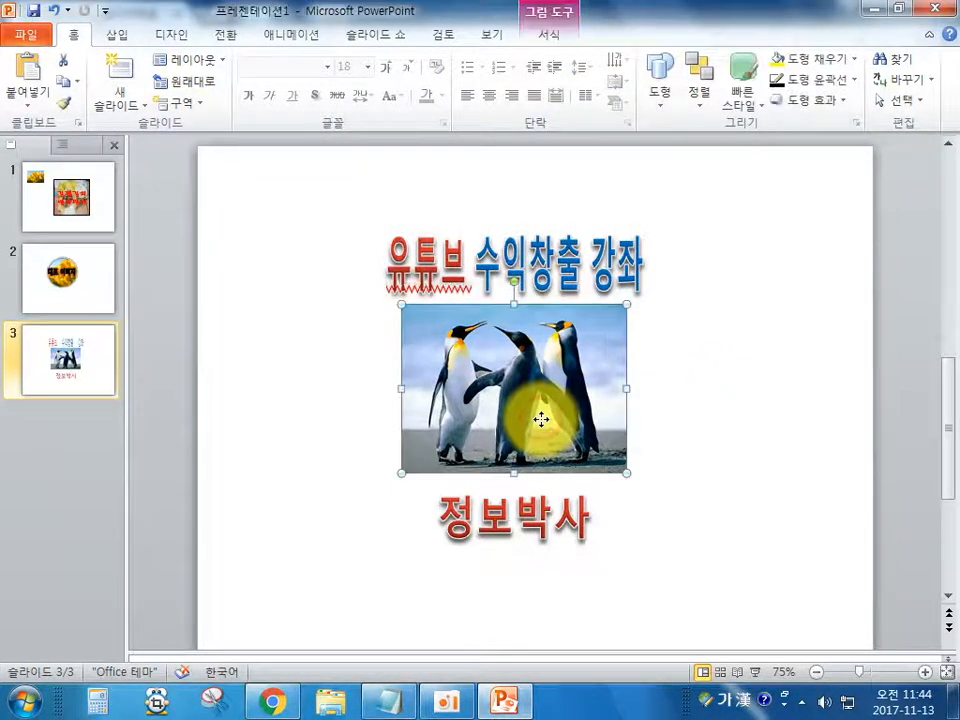
left_click(724, 437)
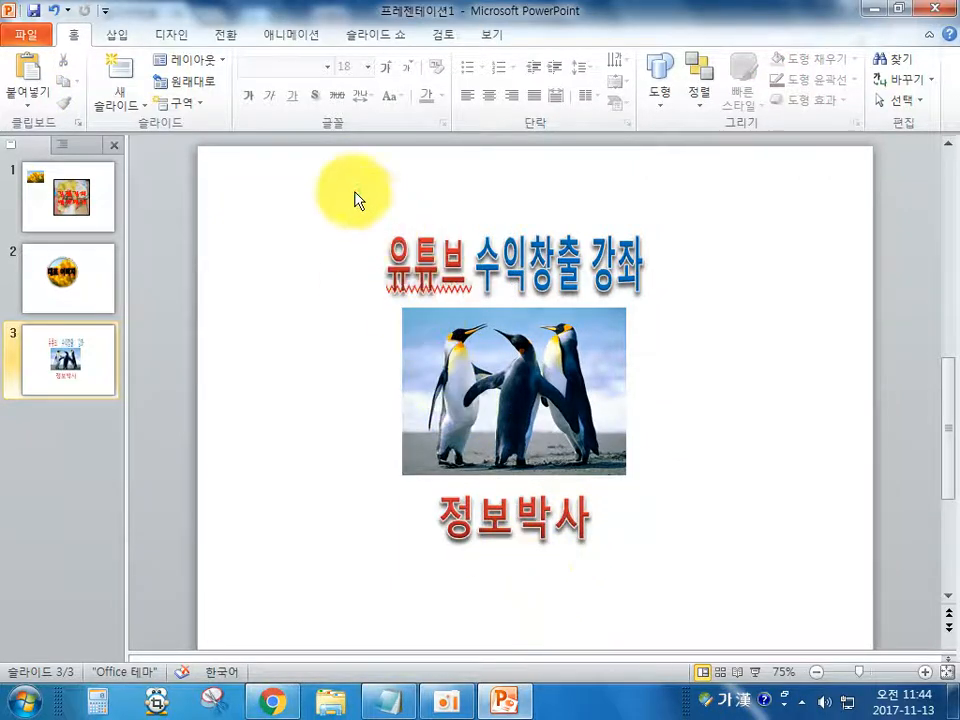
mouse_move(335, 163)
left_mouse_down()
mouse_move(510, 305)
mouse_move(716, 631)
left_mouse_up()
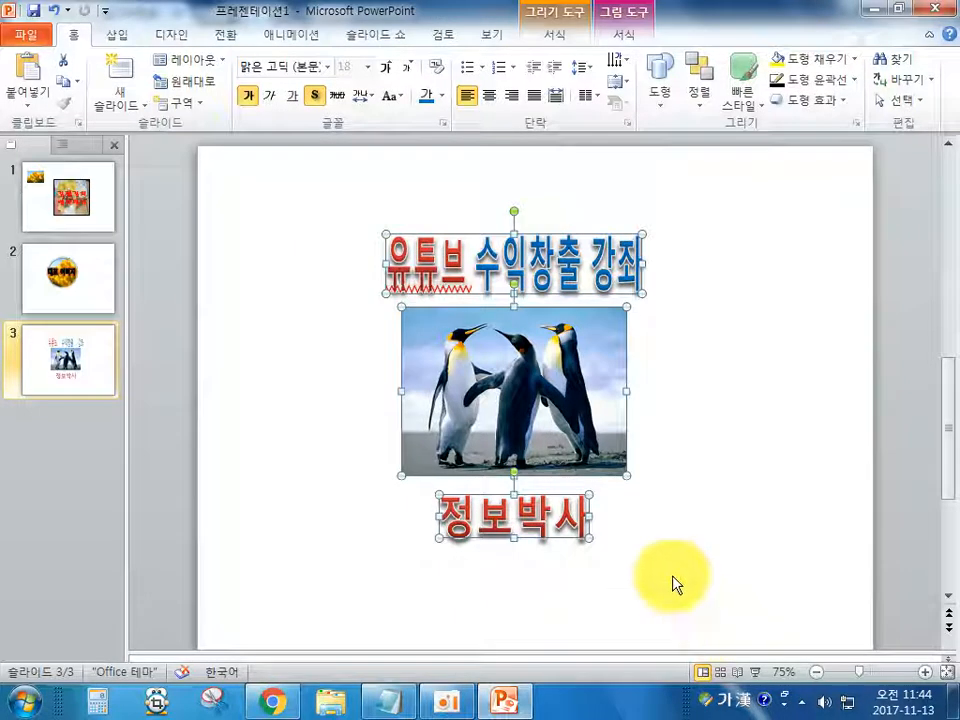
right_click(585, 275)
mouse_move(664, 382)
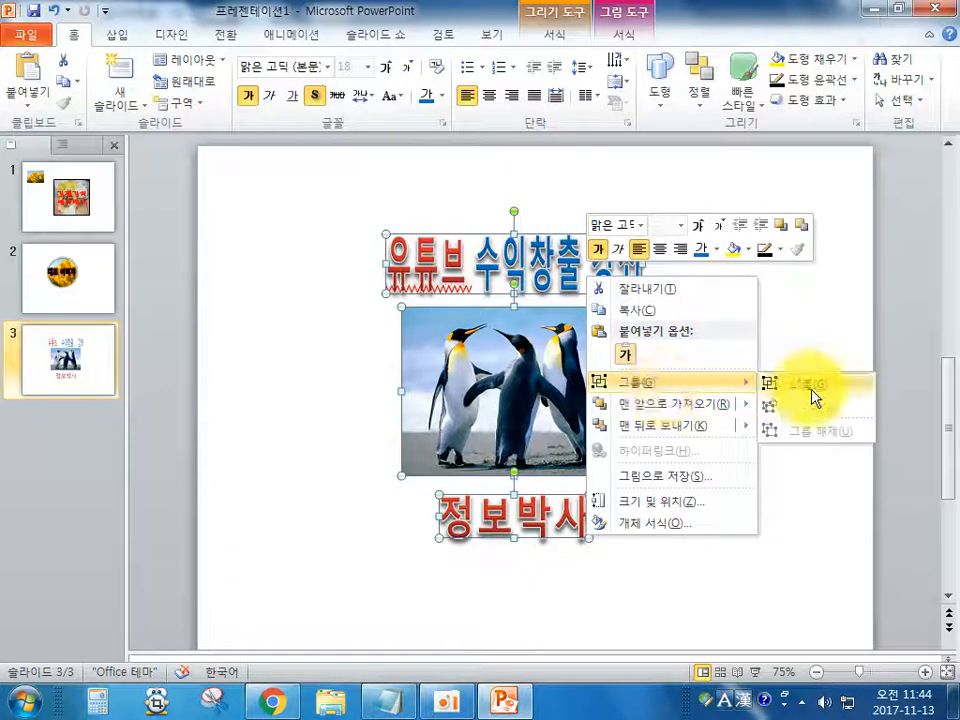
left_click(812, 391)
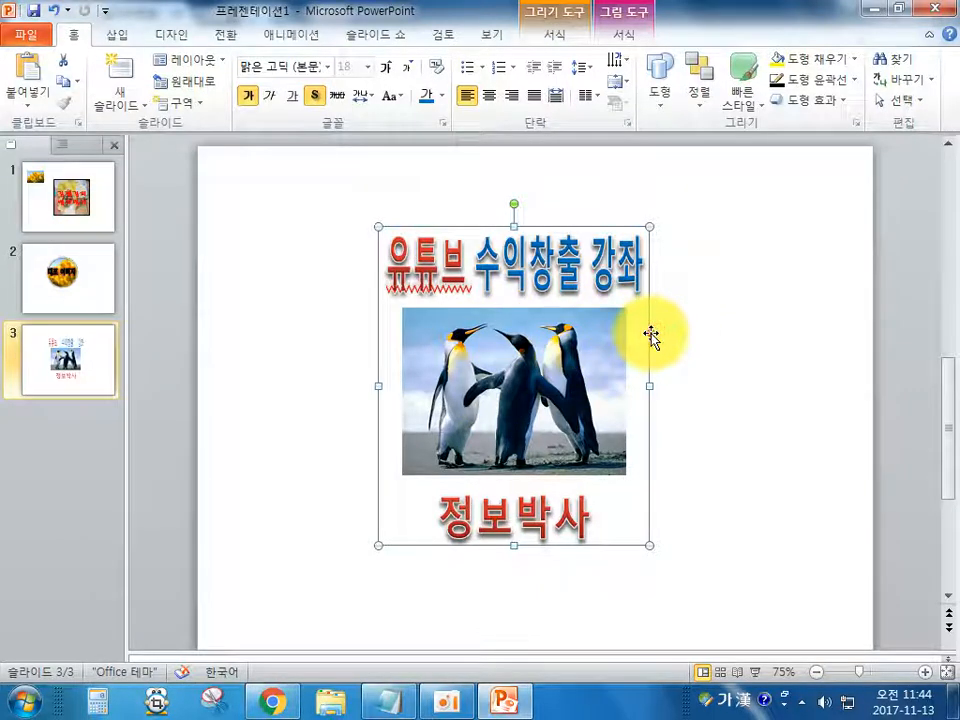
Check the group's size and widen the upper title slightly on both sides within the group.
left_click(627, 36)
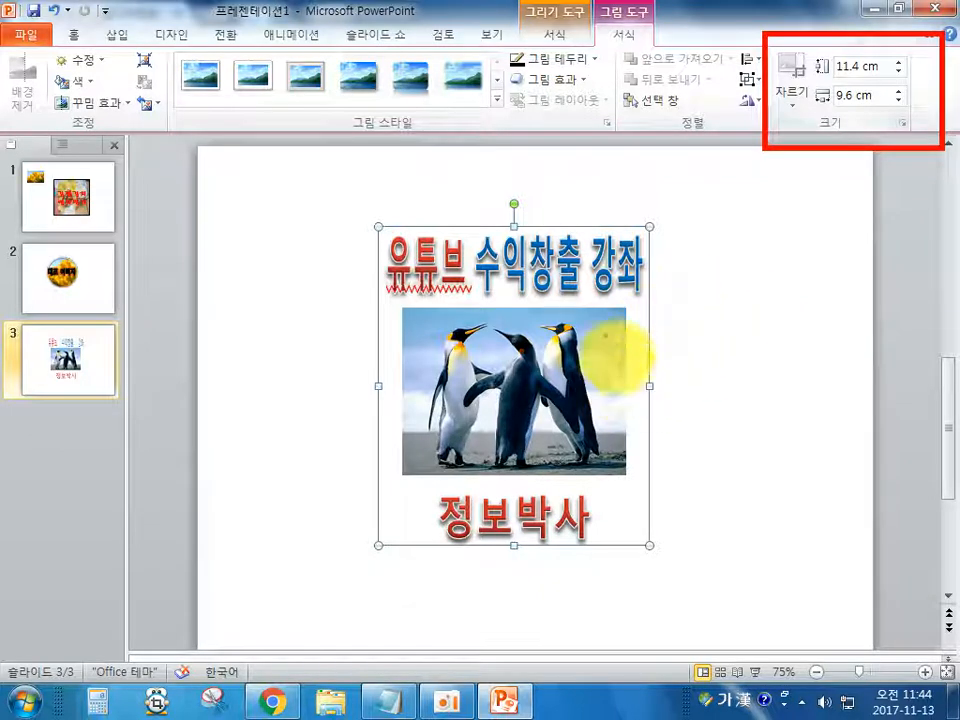
left_click(400, 272)
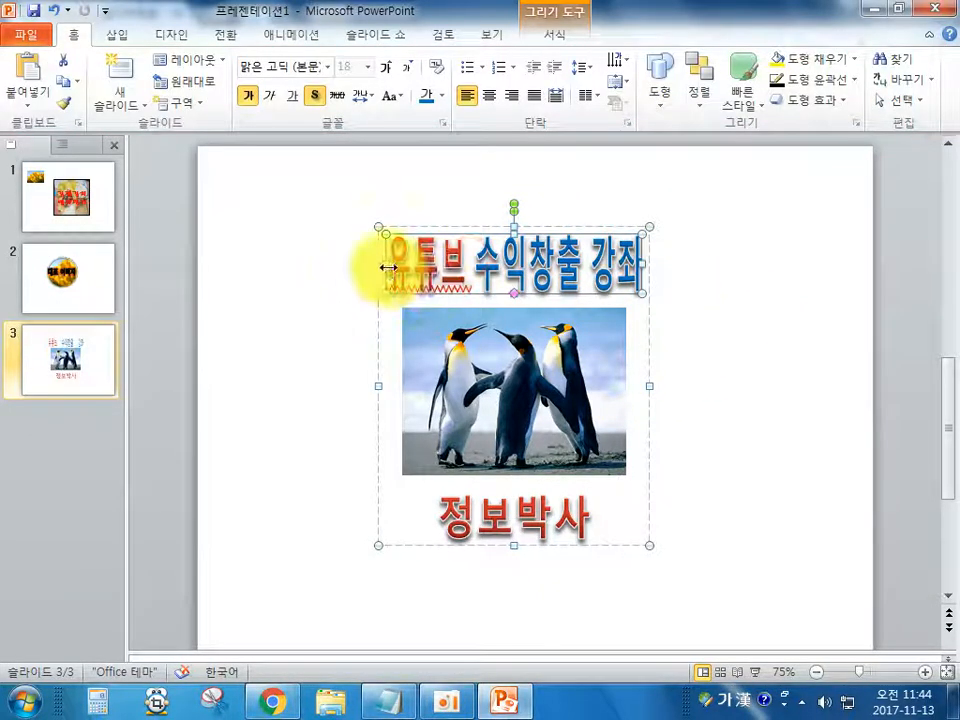
left_click_drag(383, 263, 375, 263)
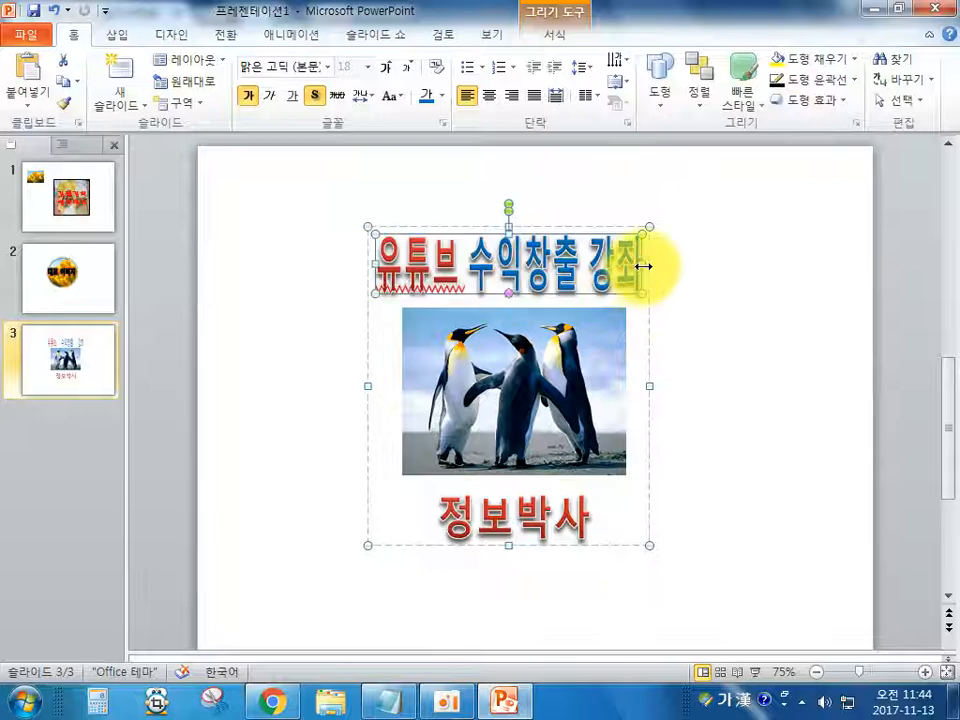
left_click_drag(643, 266, 658, 268)
Select the picture and each title individually inside the group, and check the whole group's height and width.
left_click(512, 379)
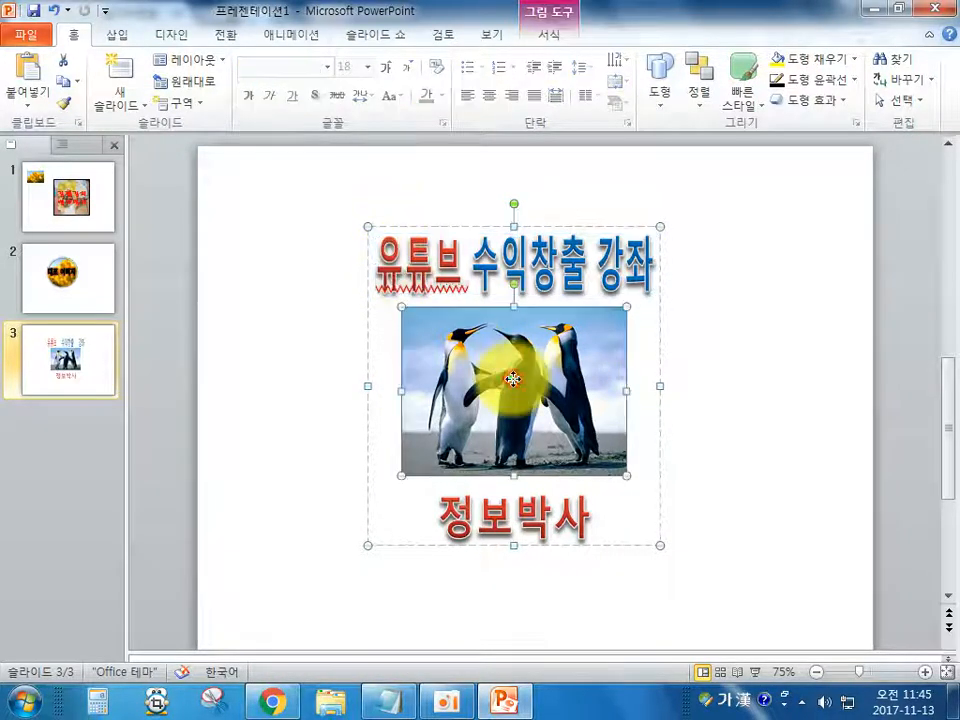
left_click(498, 520)
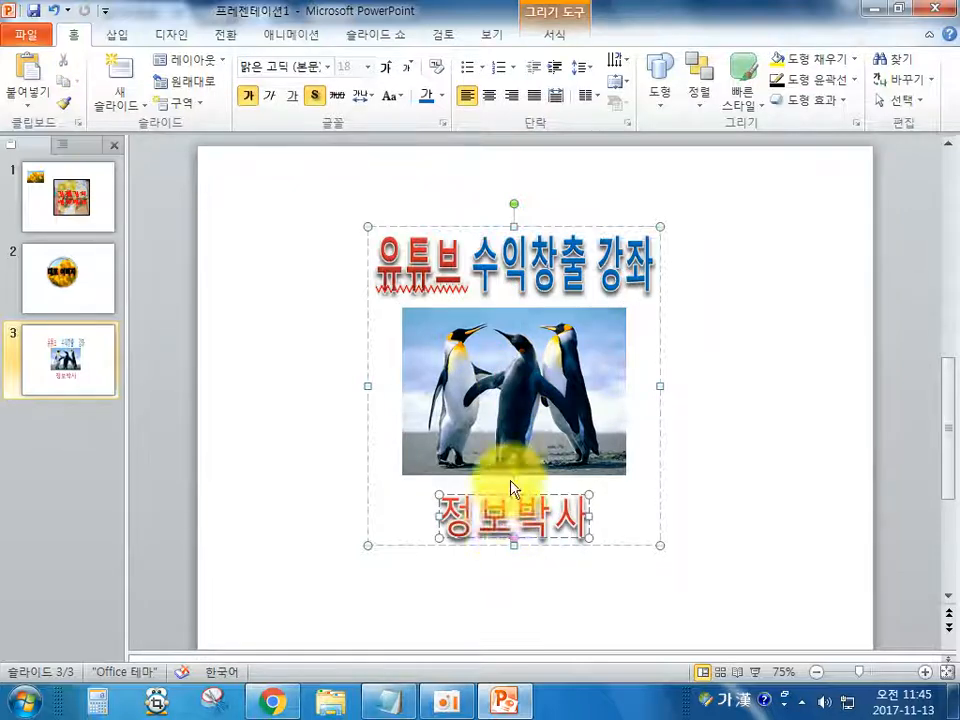
left_click(497, 266)
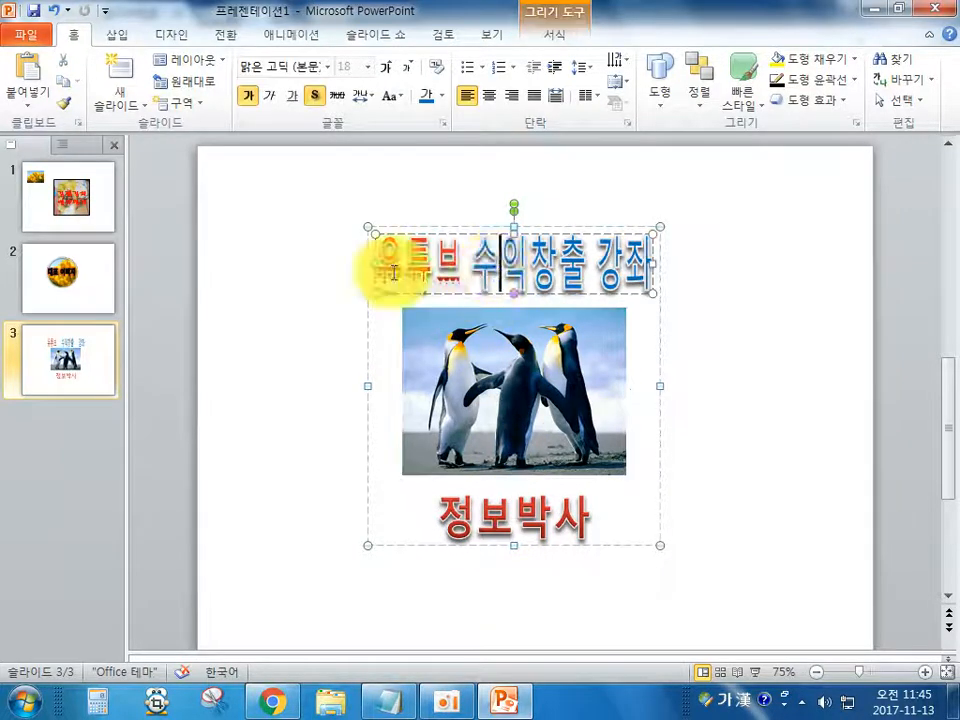
left_click(696, 343)
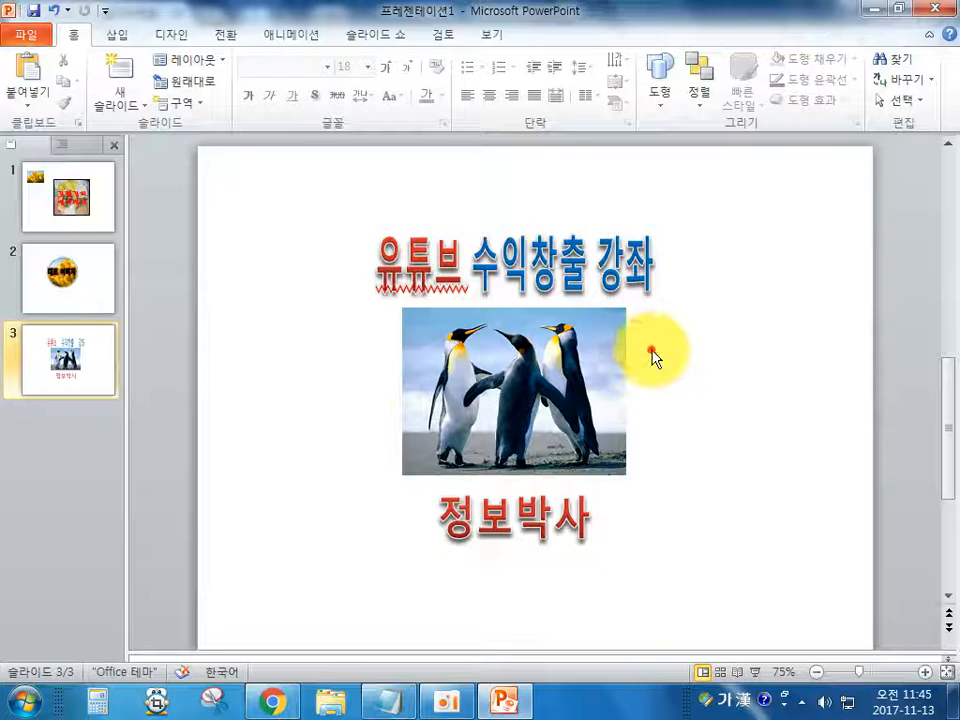
left_click(632, 294)
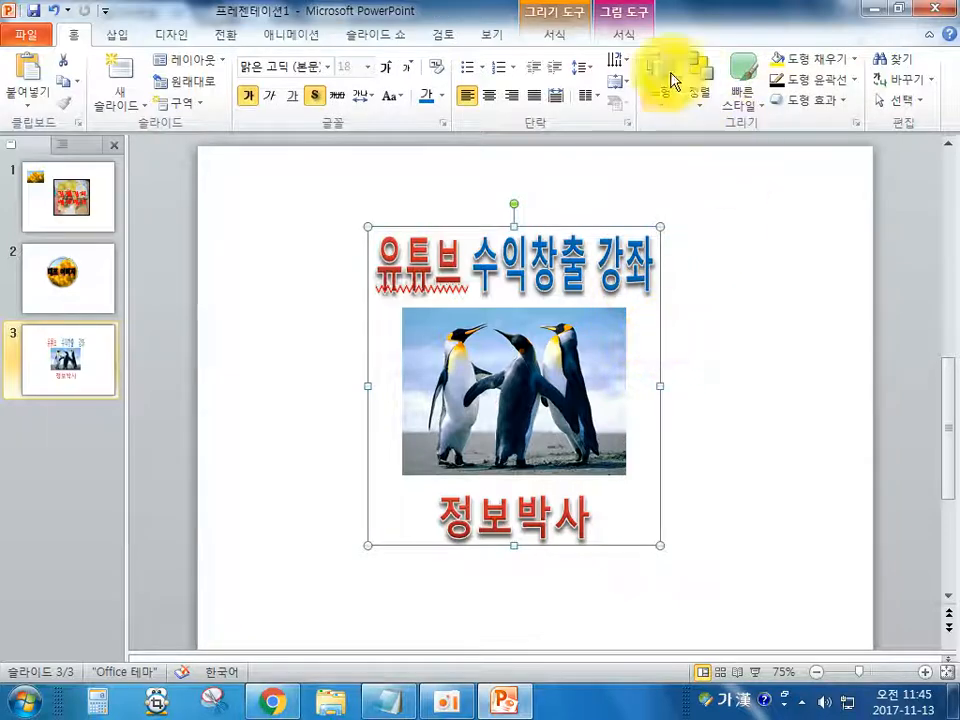
left_click(640, 36)
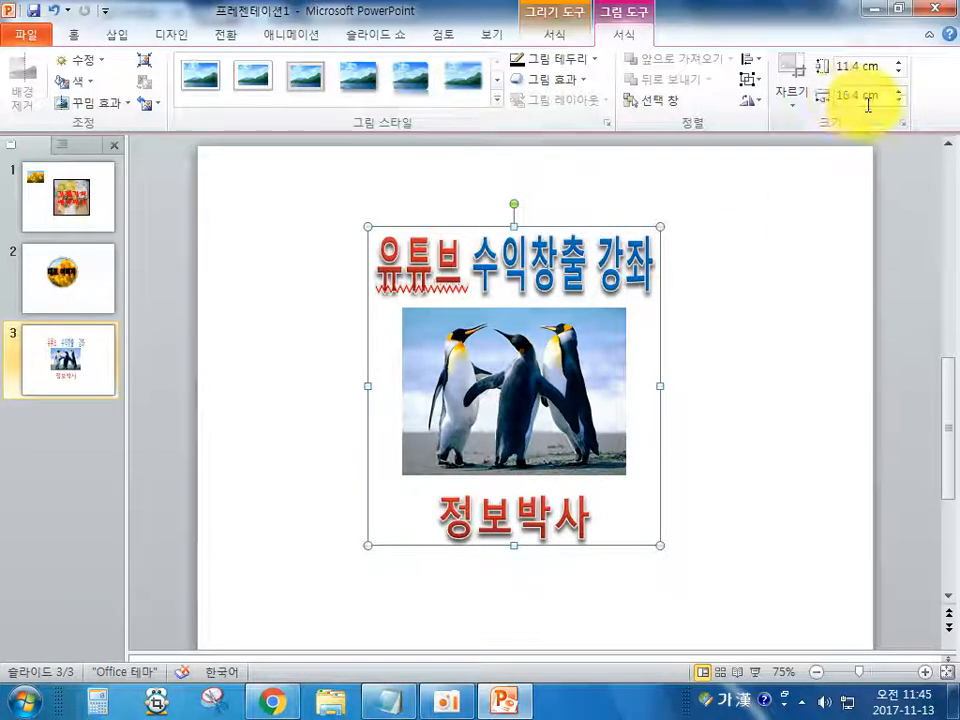
Widen the upper title further until the group is about 11 cm wide, and recentre the title over the penguin picture.
left_click(505, 265)
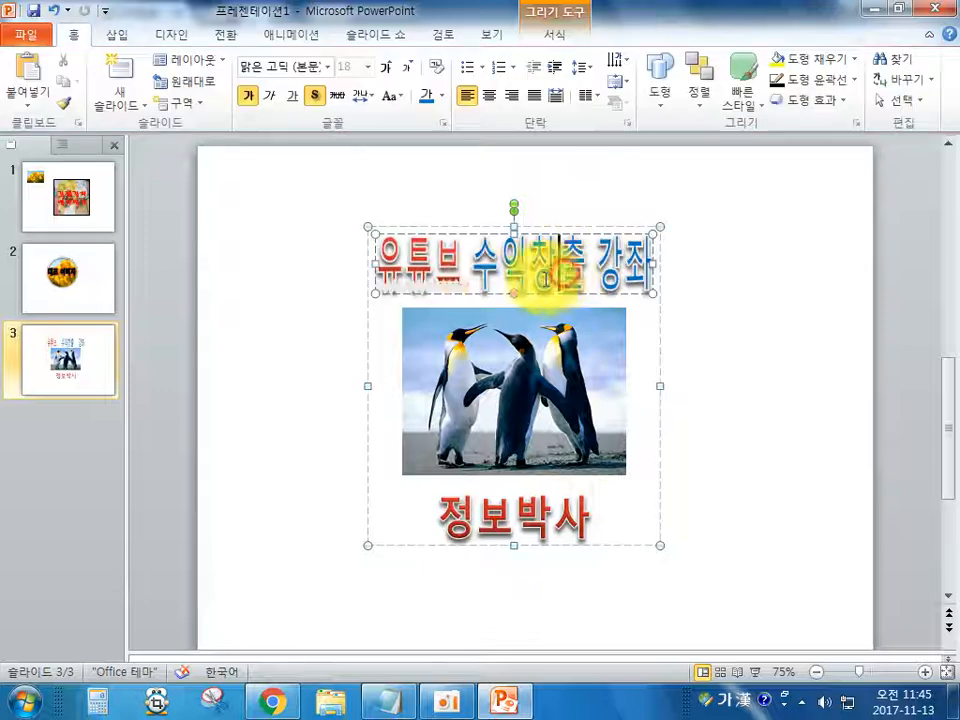
left_click(370, 262)
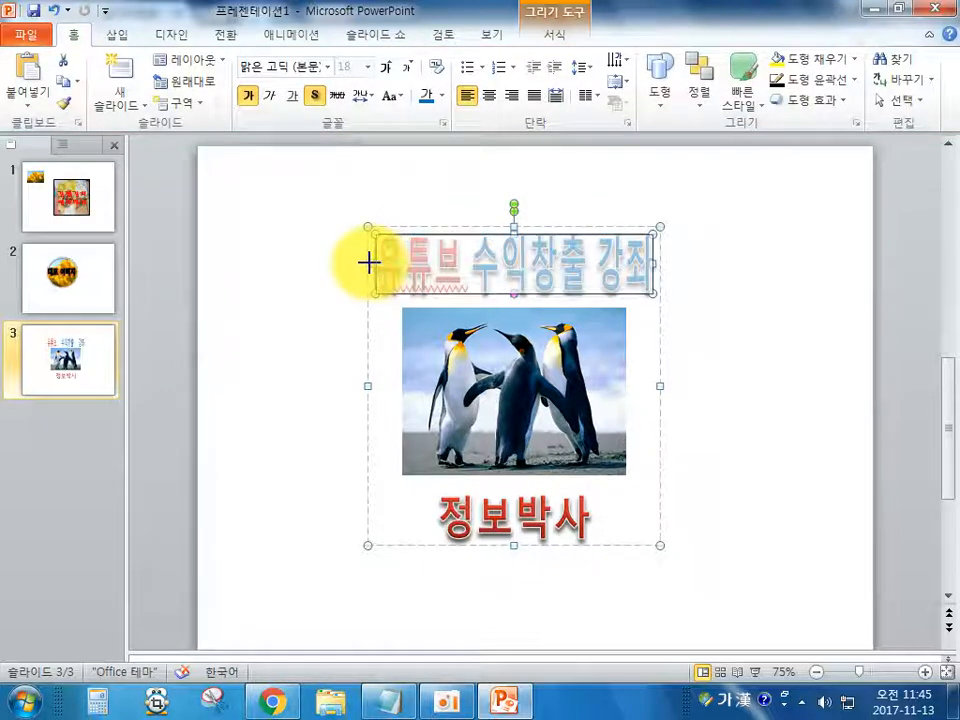
left_click(369, 263)
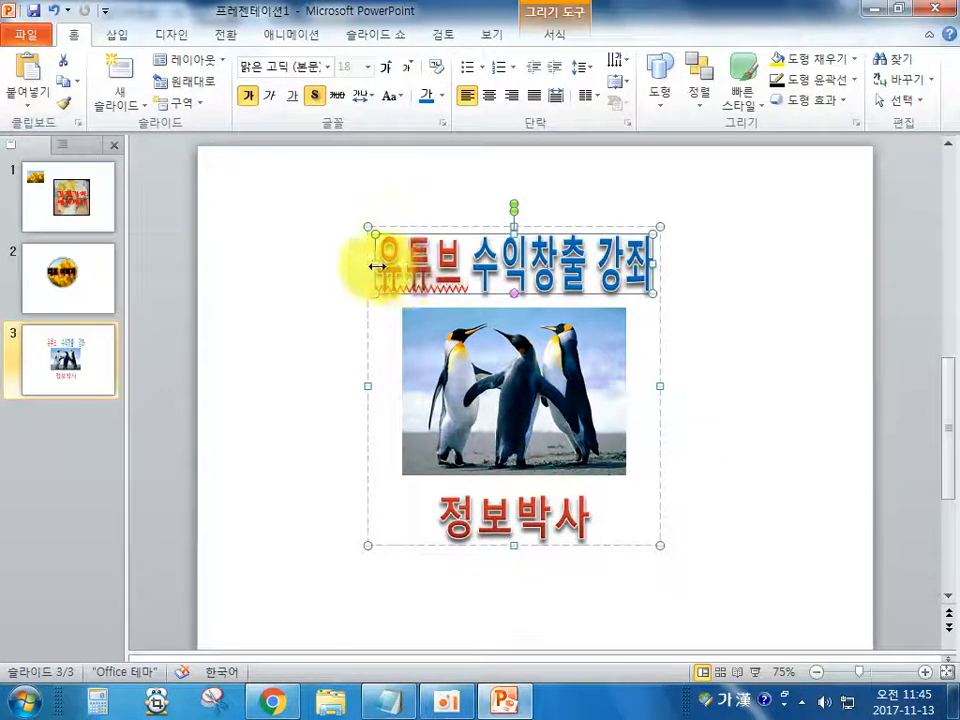
left_click_drag(375, 266, 360, 266)
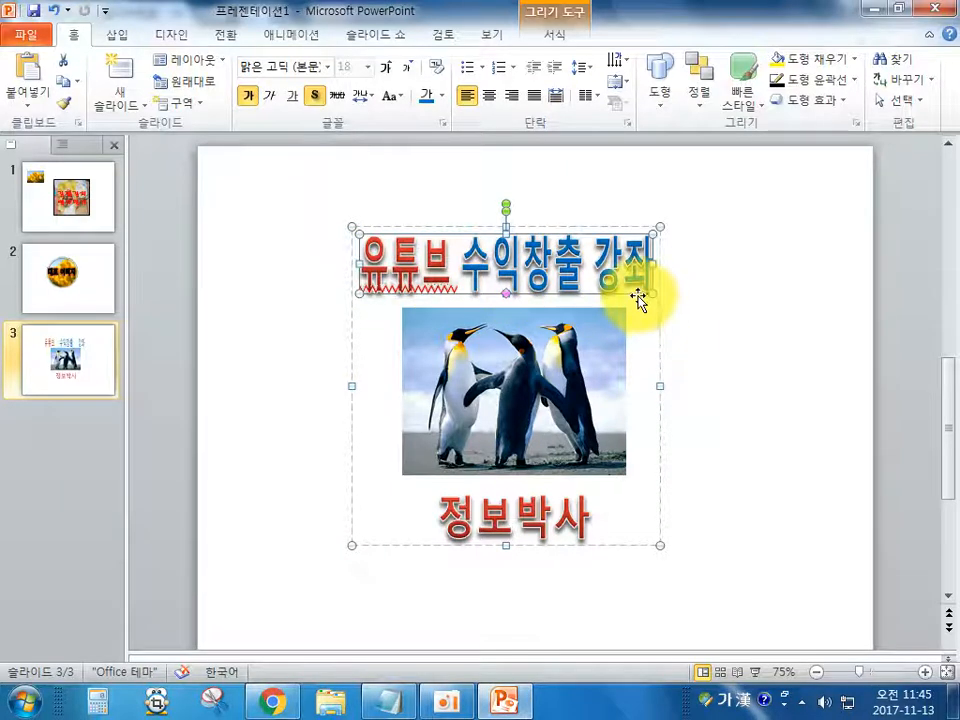
left_click_drag(637, 296, 648, 297)
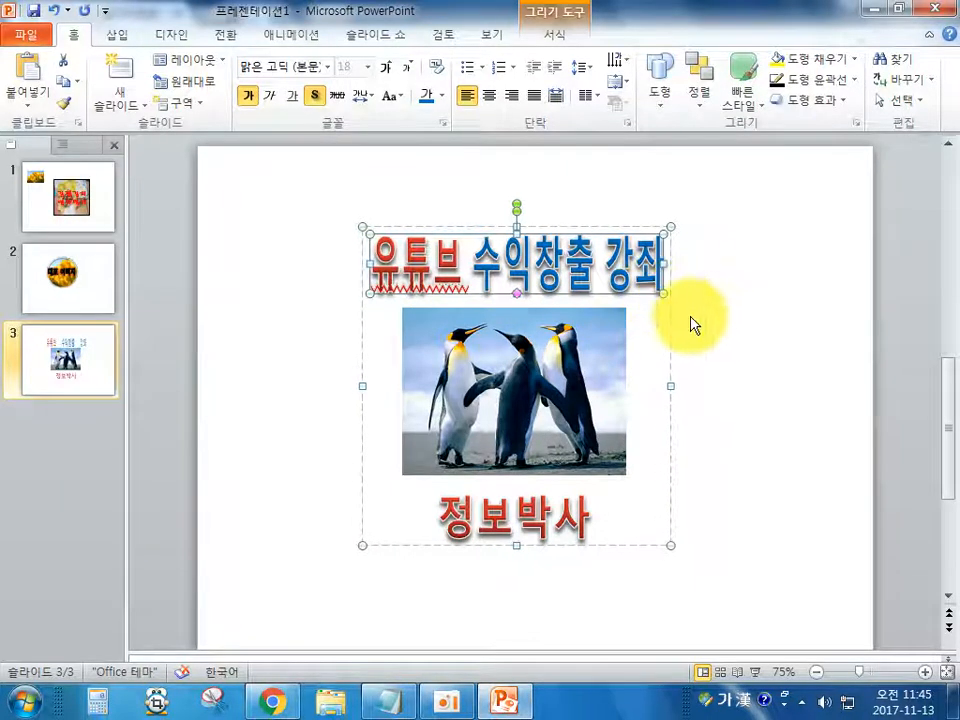
left_click(670, 338)
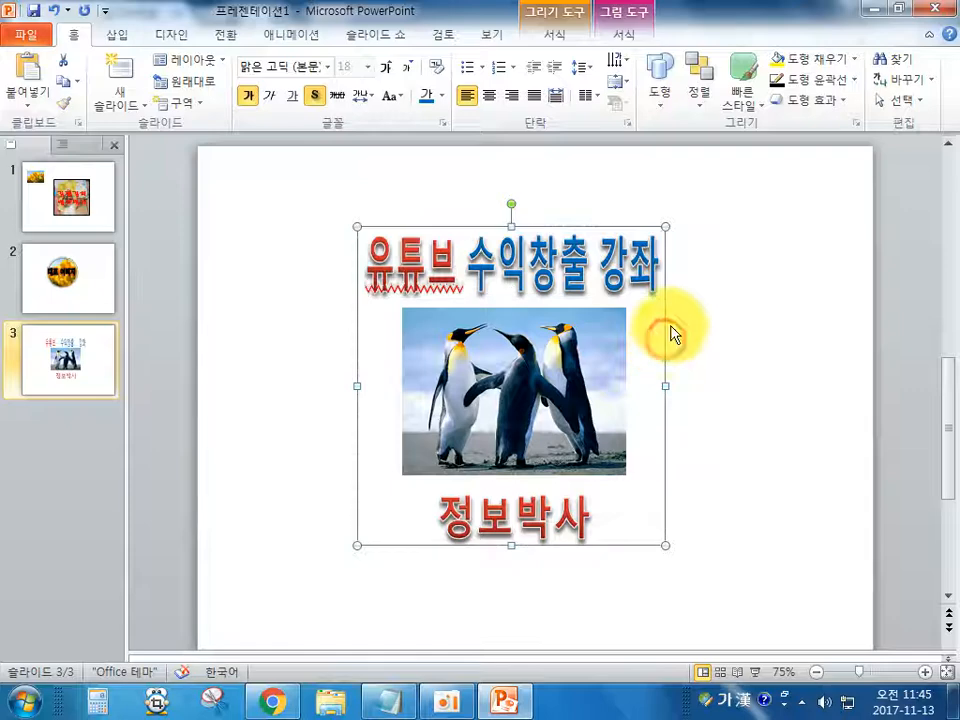
left_click(624, 33)
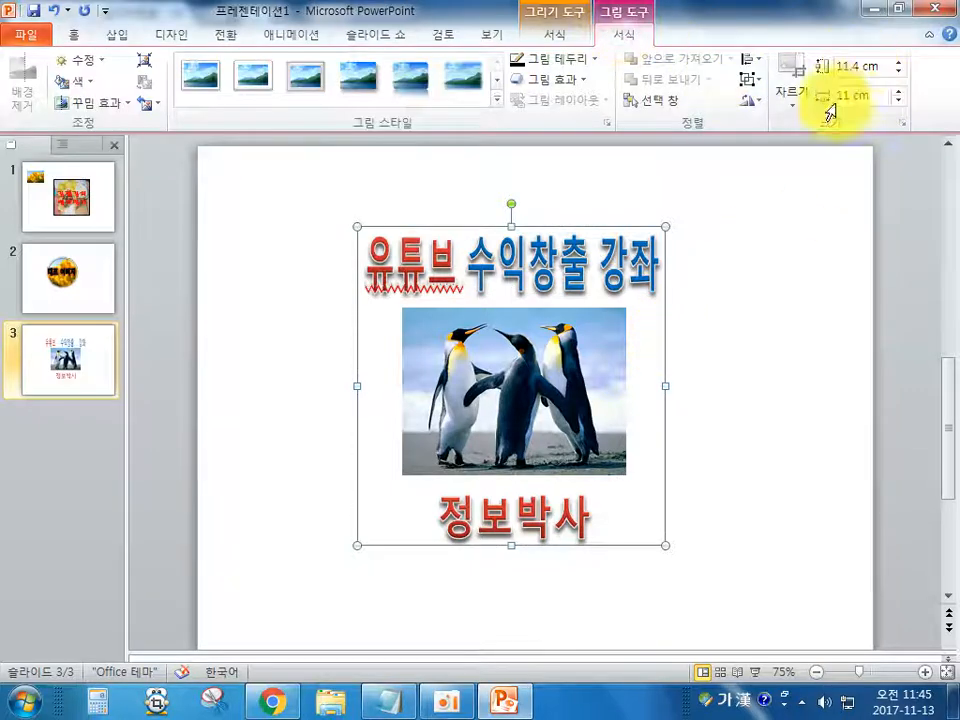
Save the grouped titles and penguin picture to the desktop (바탕 화면) as a PNG image named 대표1.
left_click(784, 330)
left_click(628, 403)
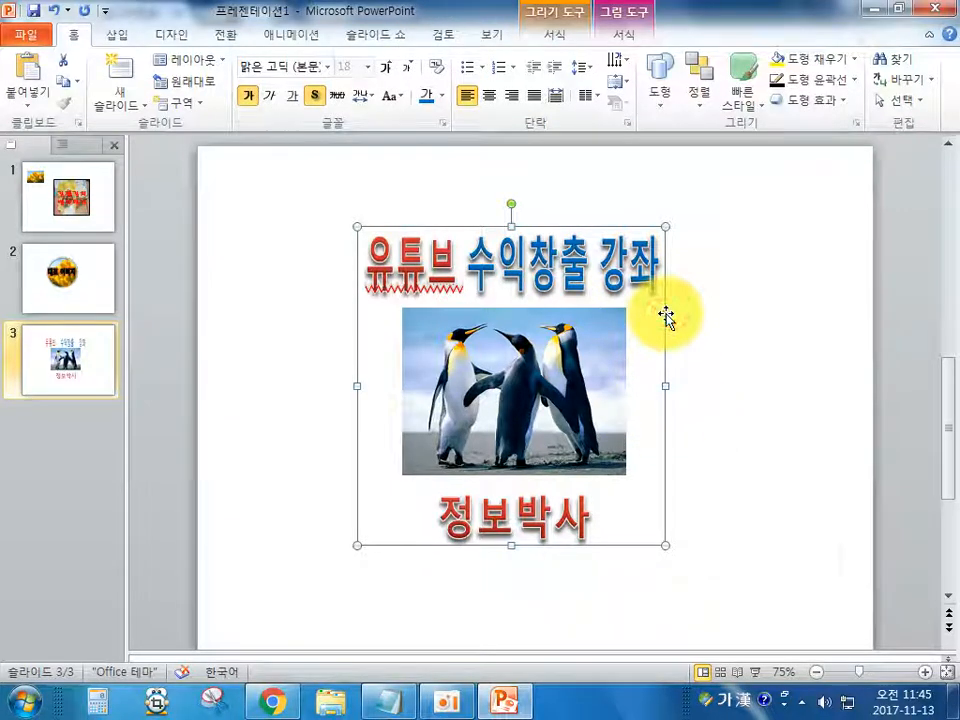
right_click(666, 316)
left_click(736, 514)
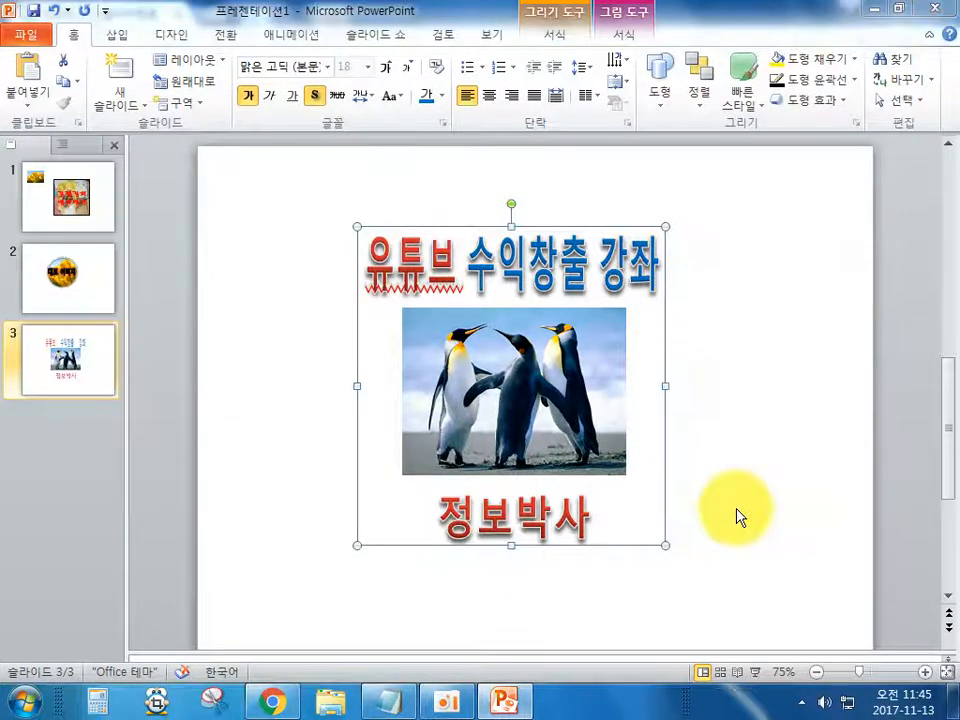
scroll(148, 210, "up", 3)
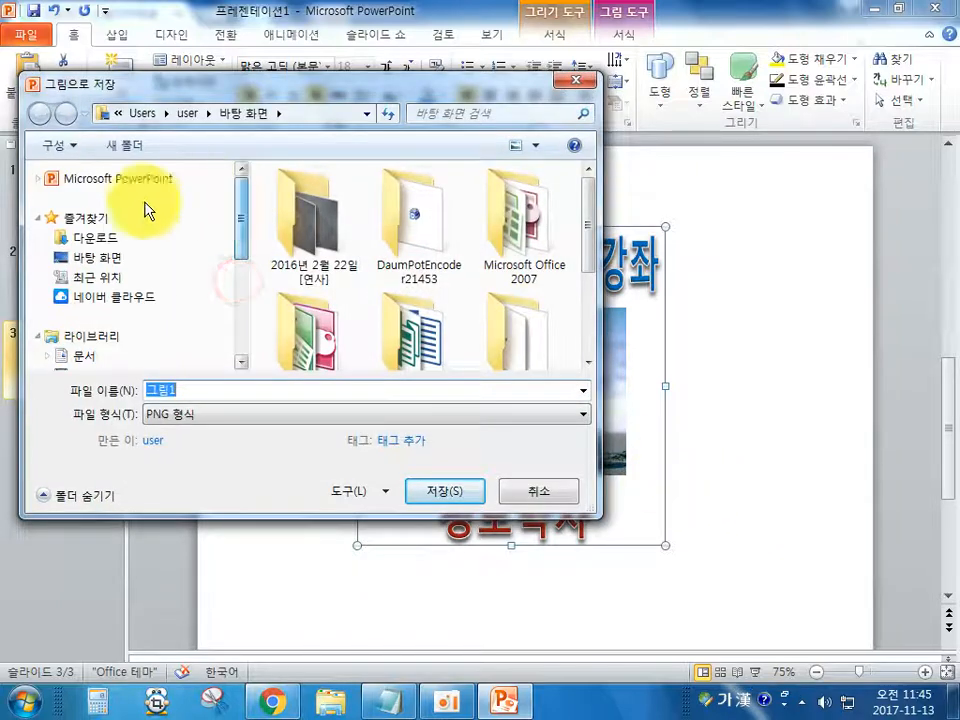
left_click(116, 257)
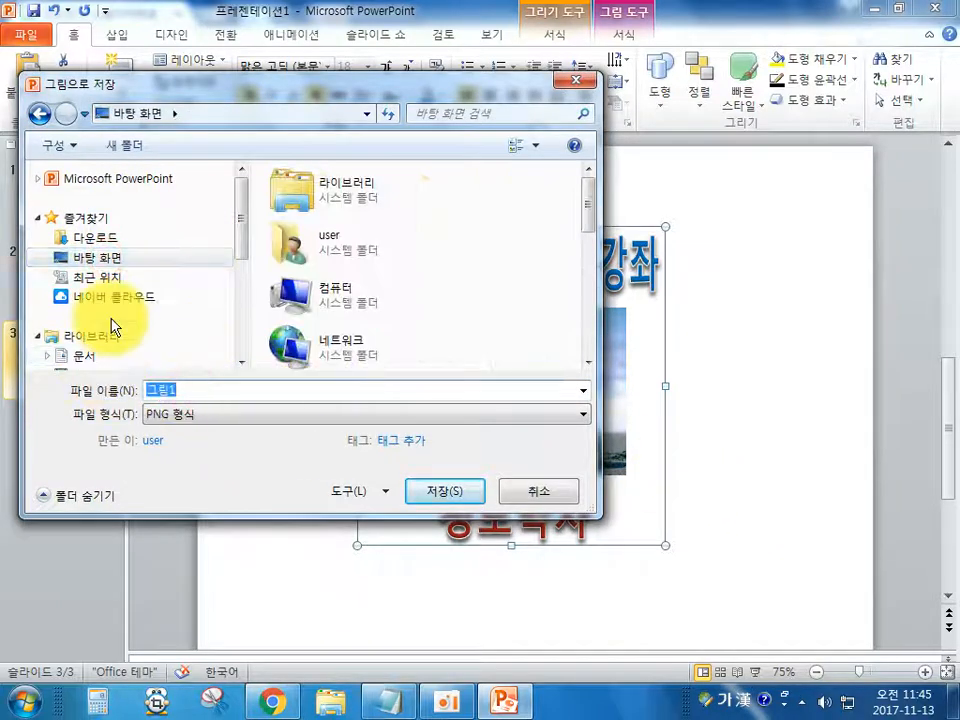
type("대ㅑㅋ")
type("표")
key("Return")
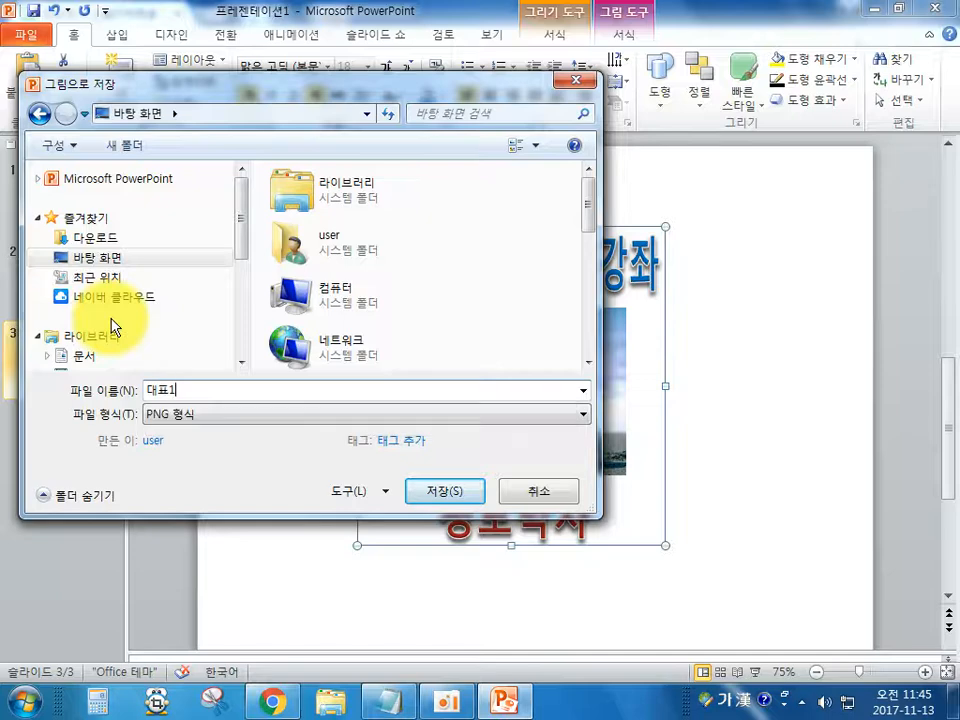
key("Return")
left_click(272, 431)
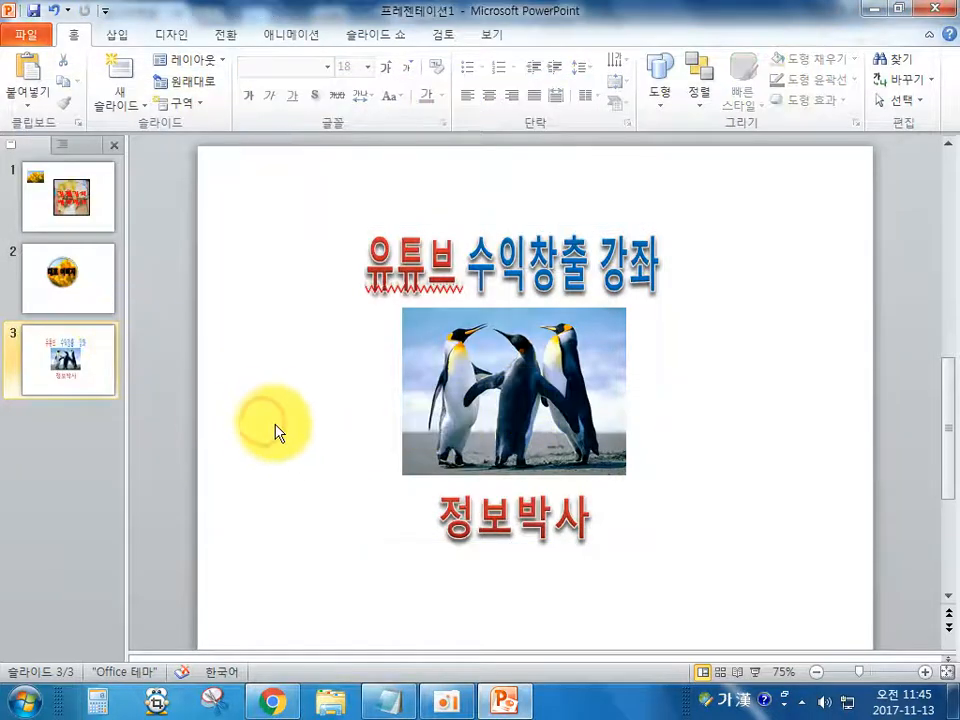
left_click_drag(318, 183, 753, 597)
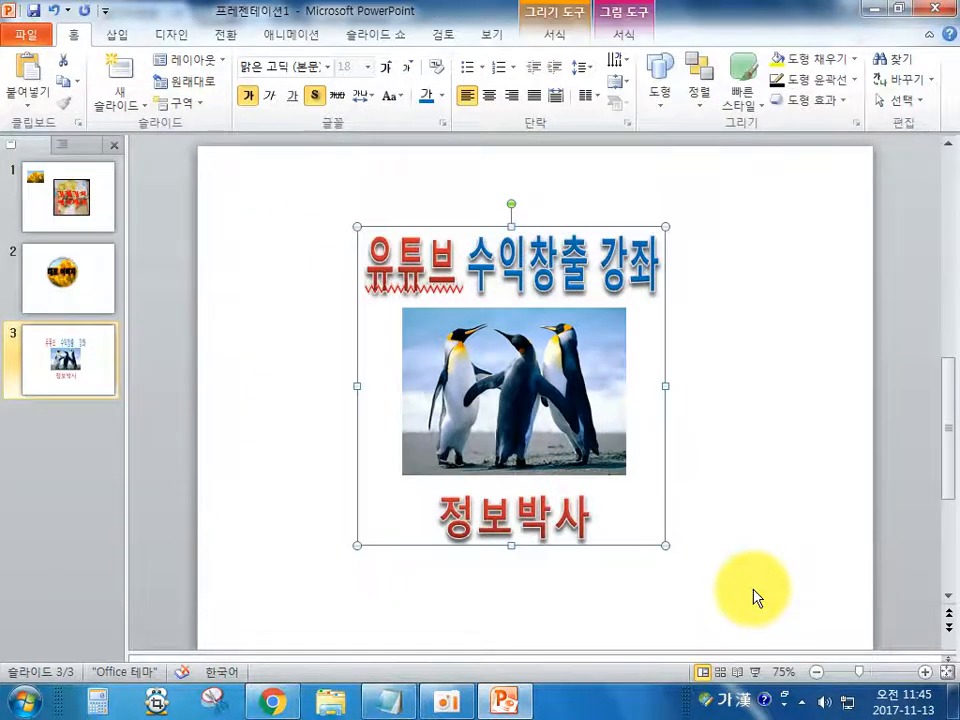
left_click(784, 536)
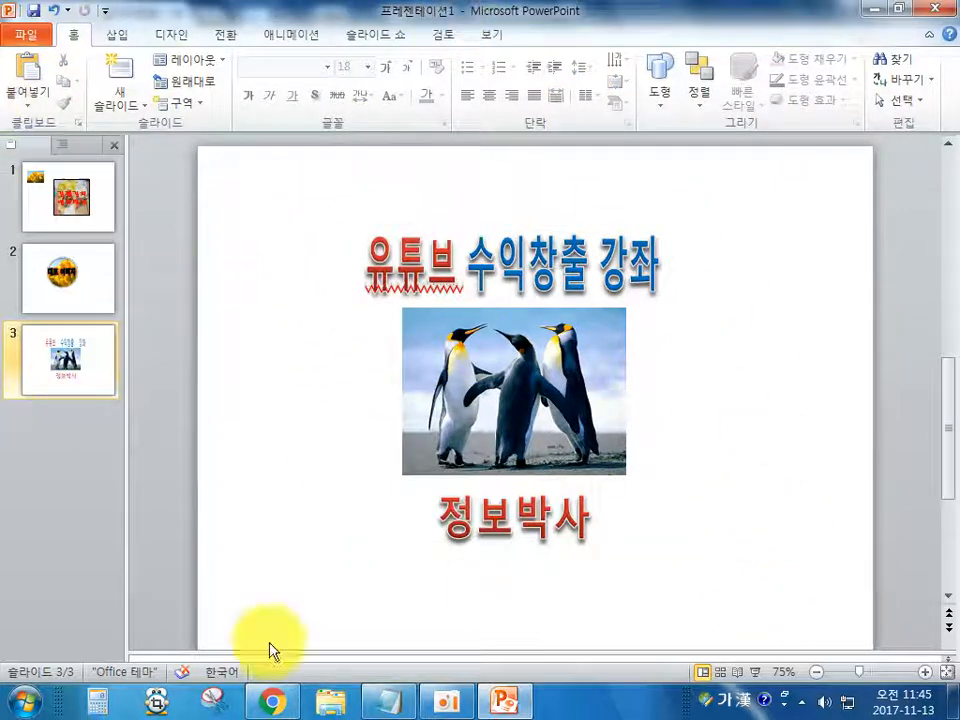
Save the presentation to the desktop (바탕 화면) as a PowerPoint presentation named 대표이미지.
left_click(27, 40)
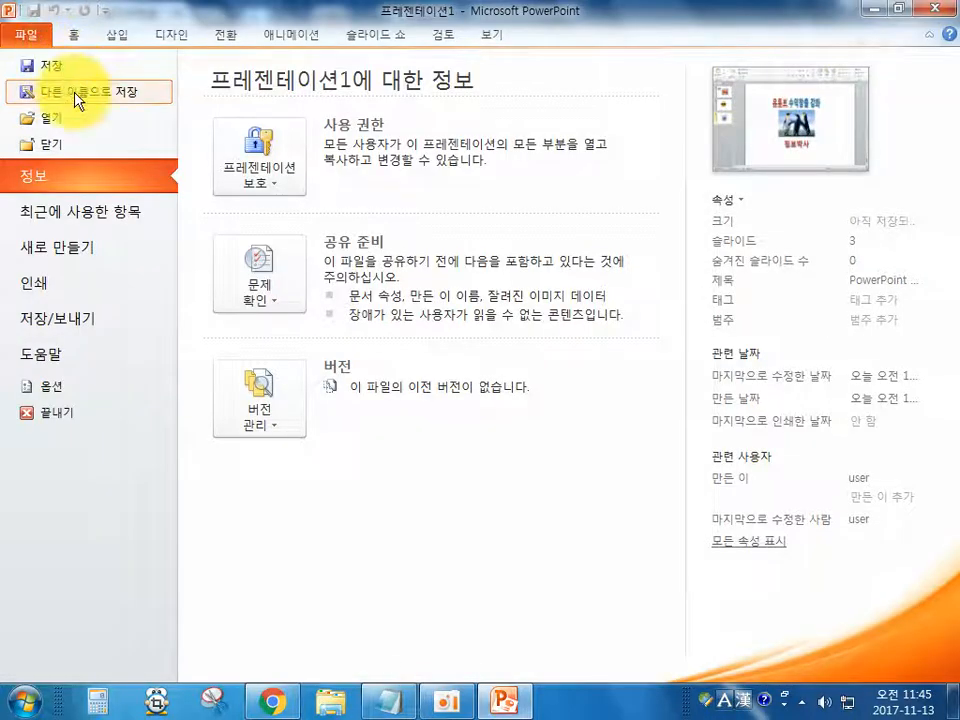
left_click(77, 97)
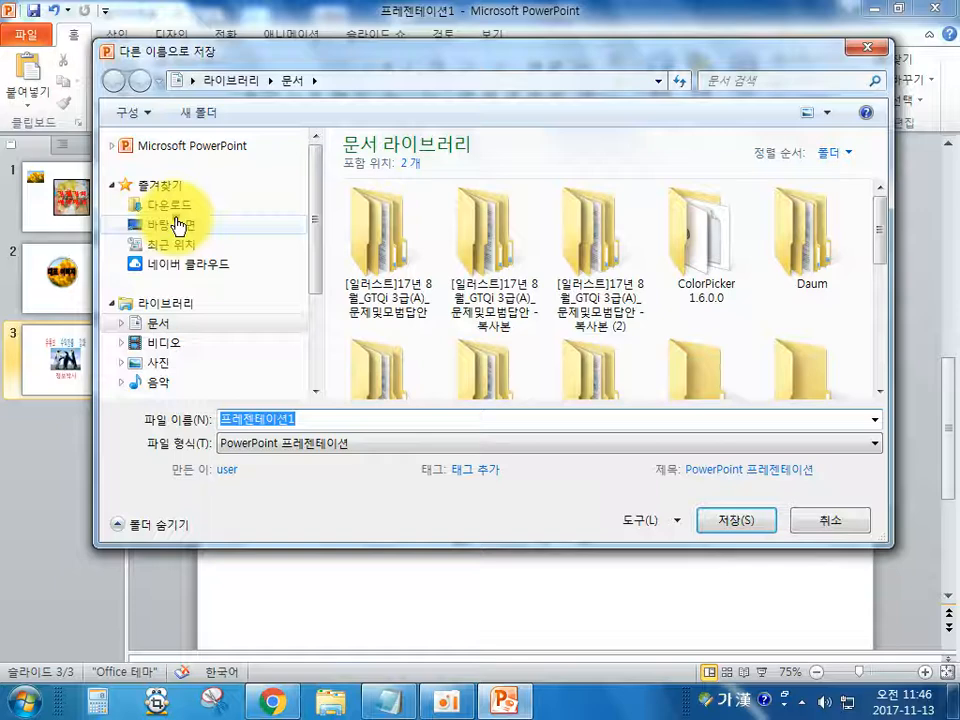
left_click(178, 225)
double_click(255, 418)
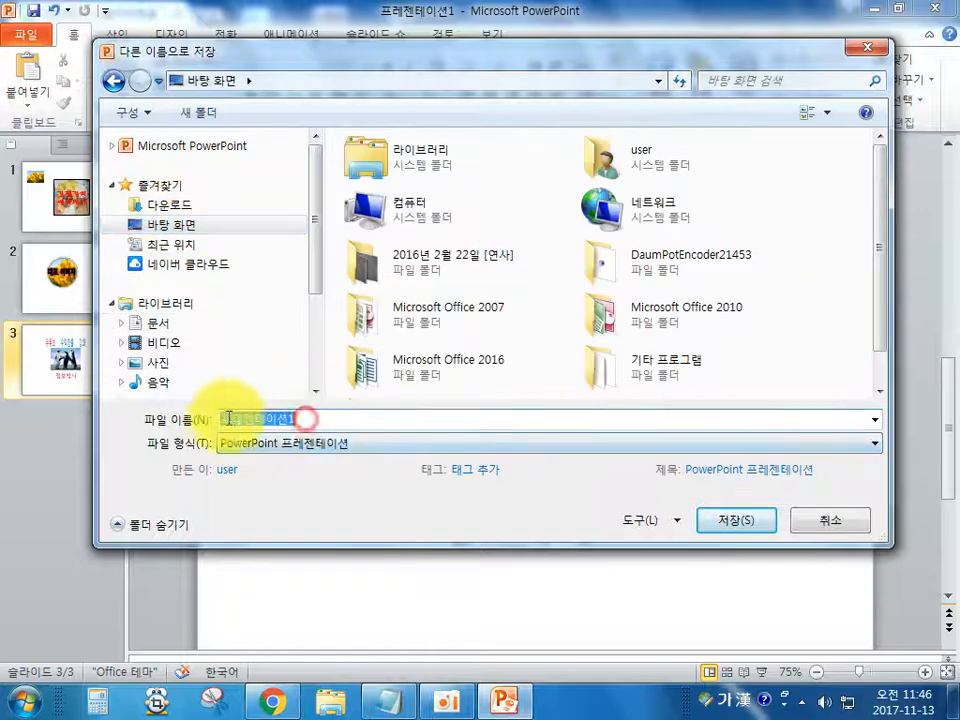
type("대표이미지")
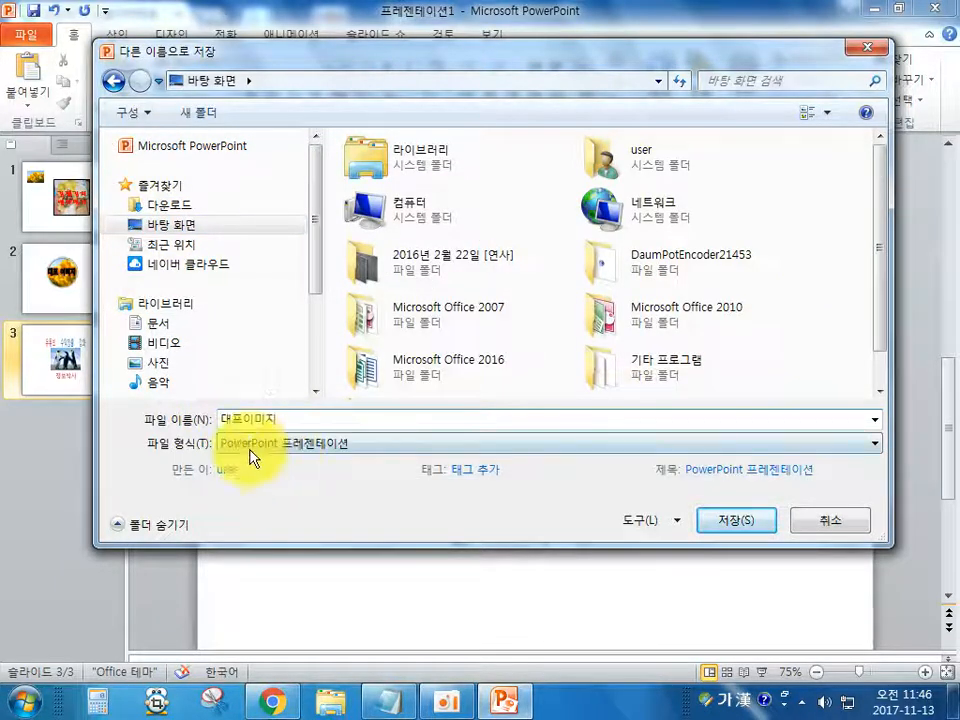
left_click(739, 519)
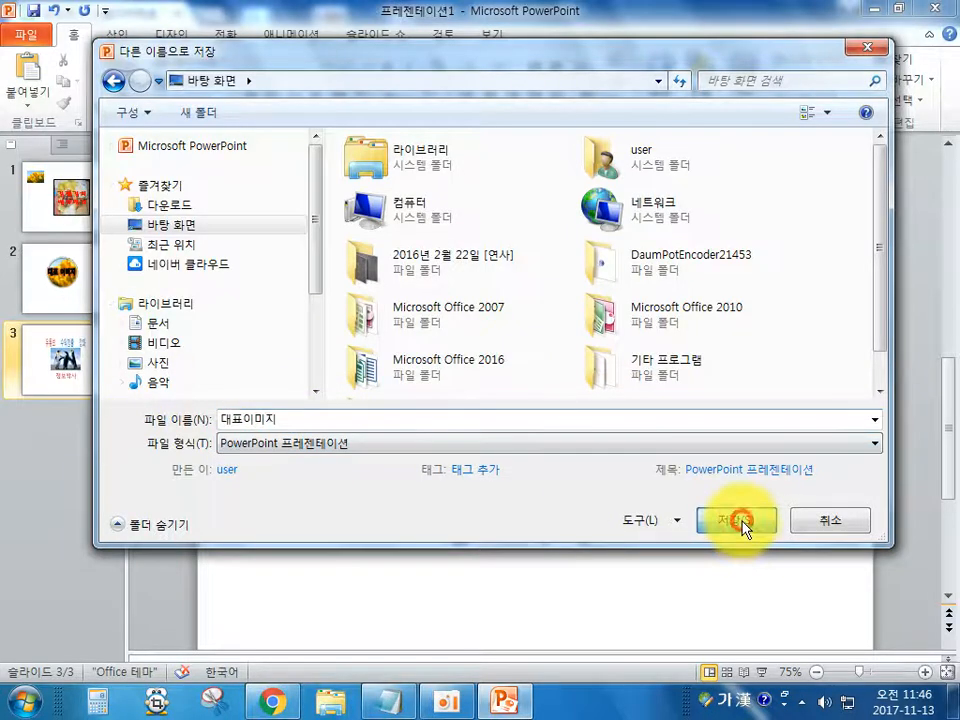